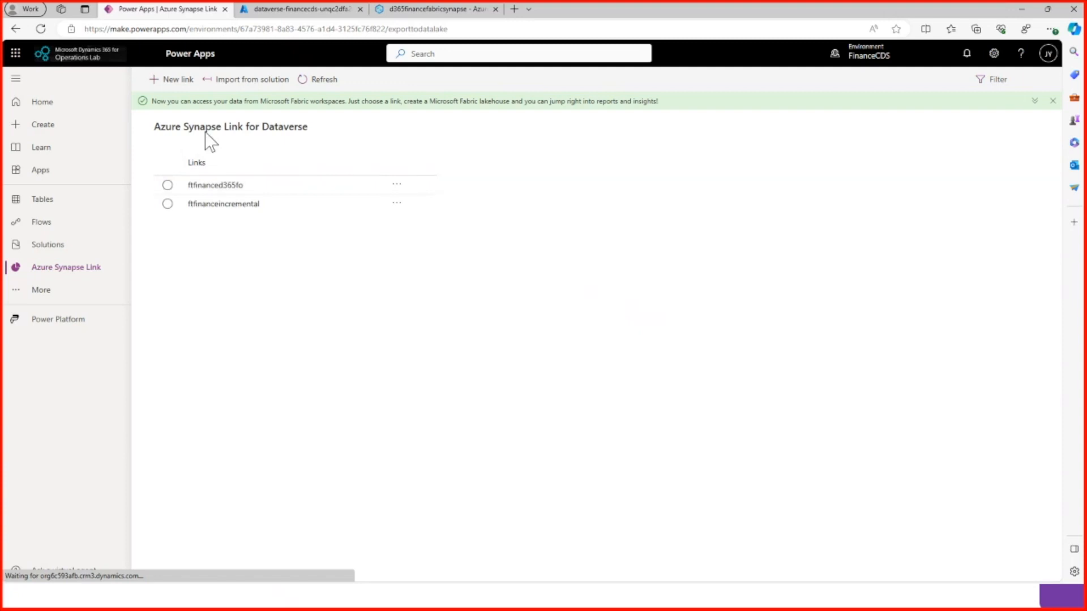
Start a new Synapse link using resource group SA-BI-Analytics-Fabric-Lab and storage account ftfinanceincremental, continuing to table selection
left_click(176, 80)
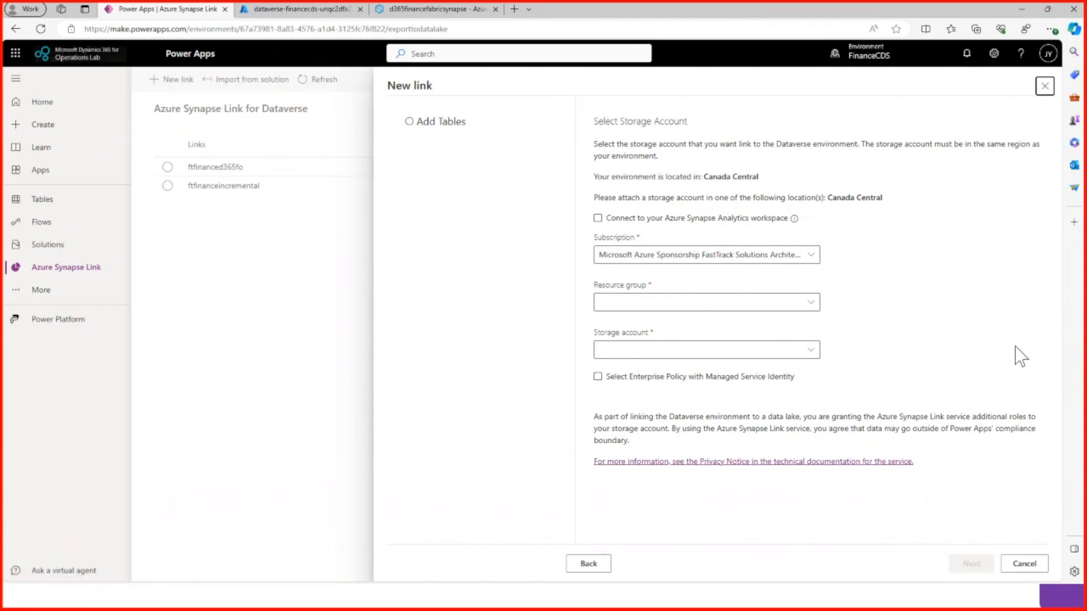
left_click(711, 303)
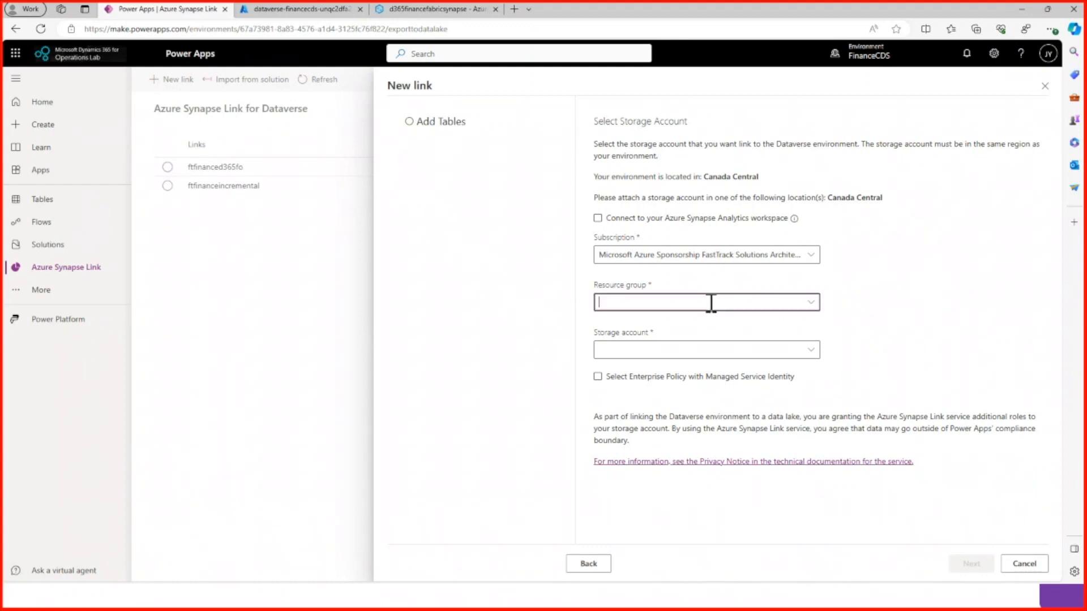
type("sa-b")
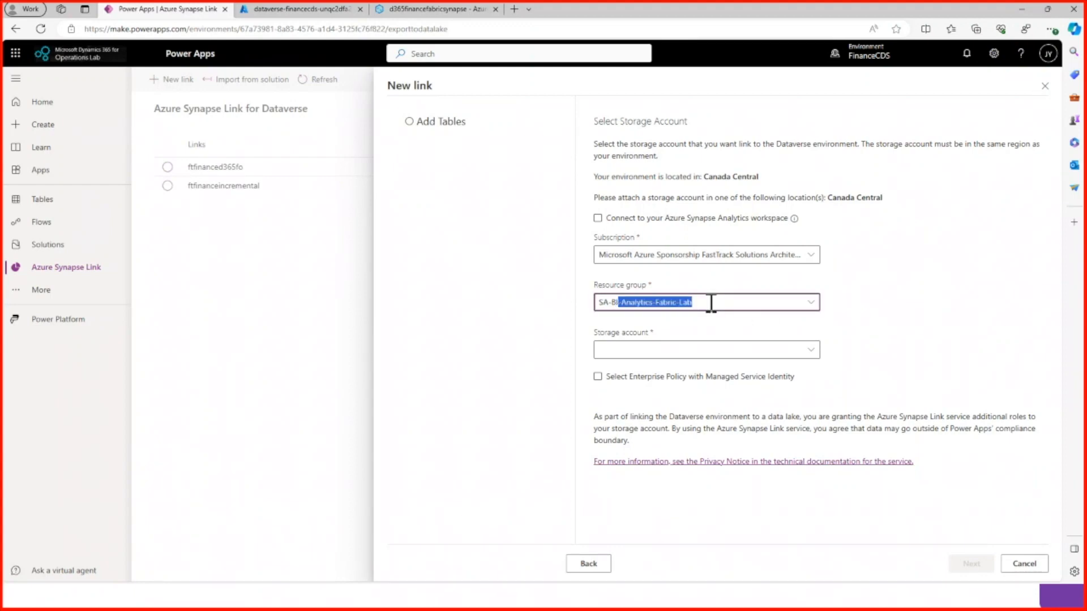
left_click(686, 349)
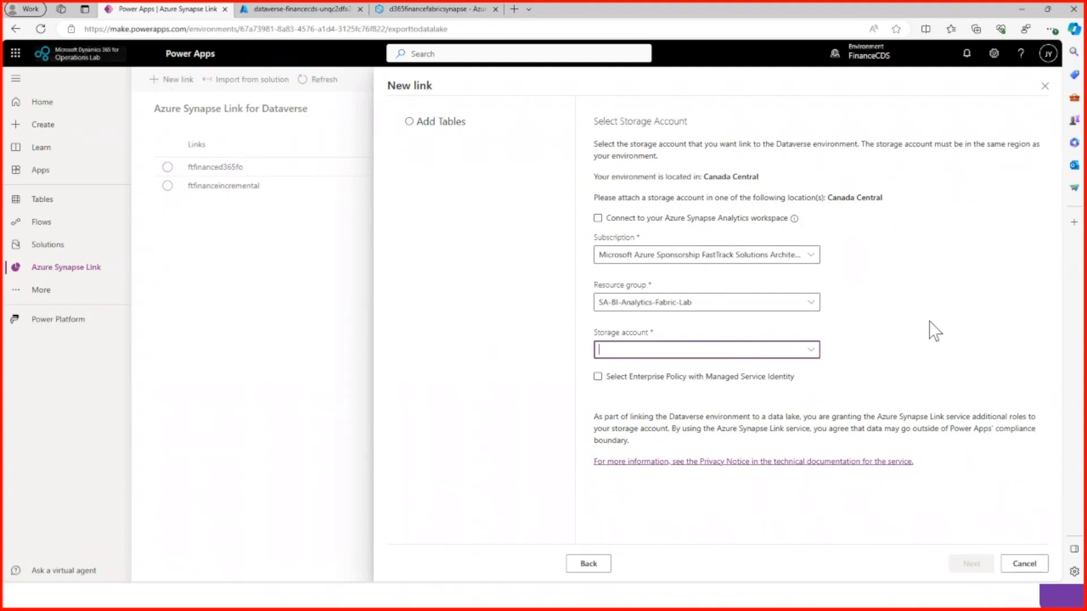
left_click(811, 349)
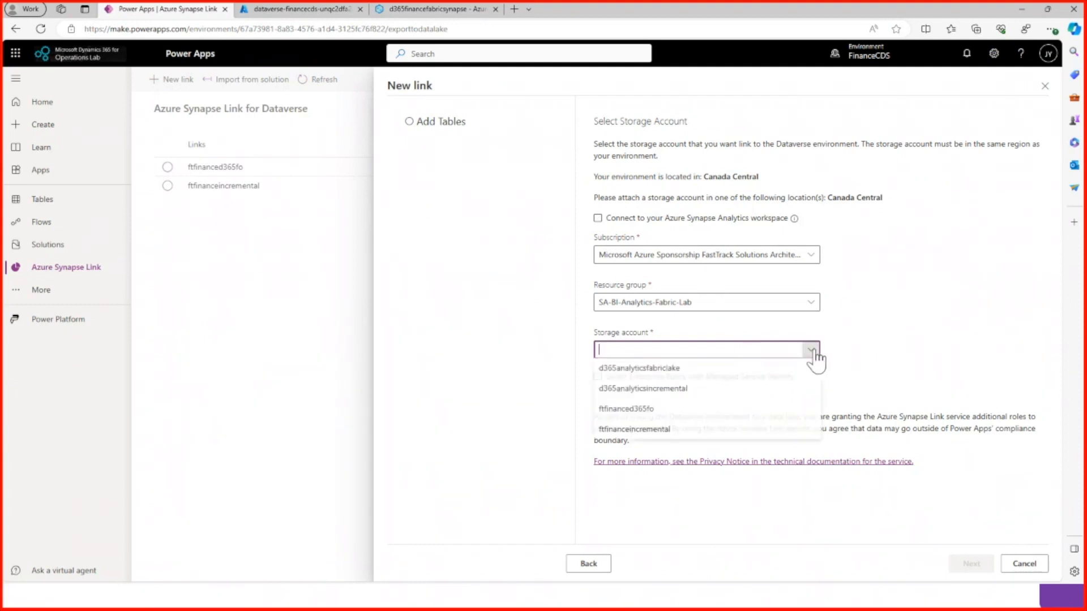
left_click(682, 433)
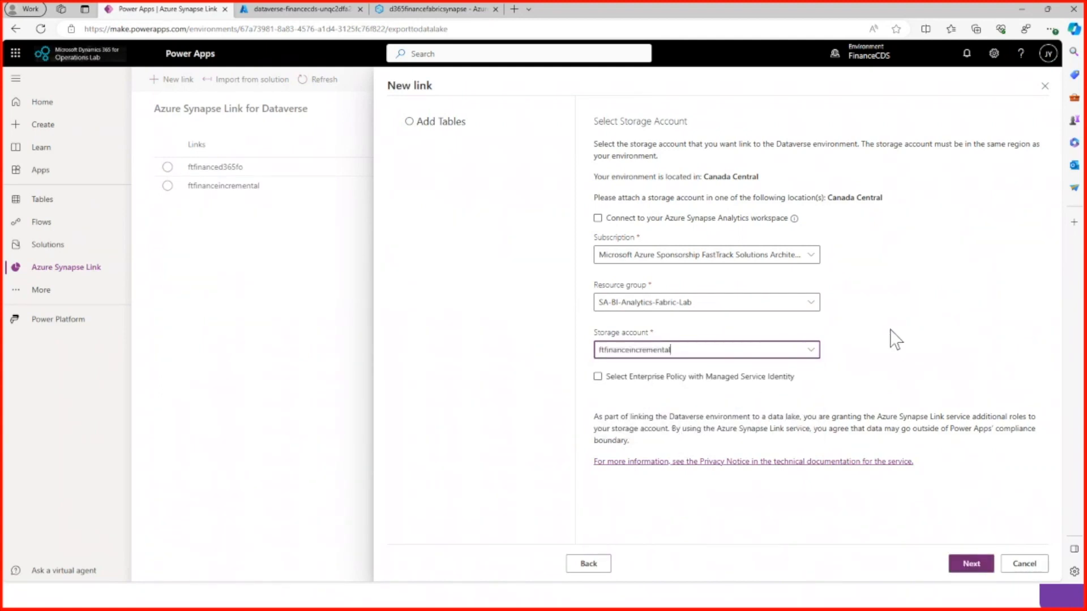
left_click(971, 564)
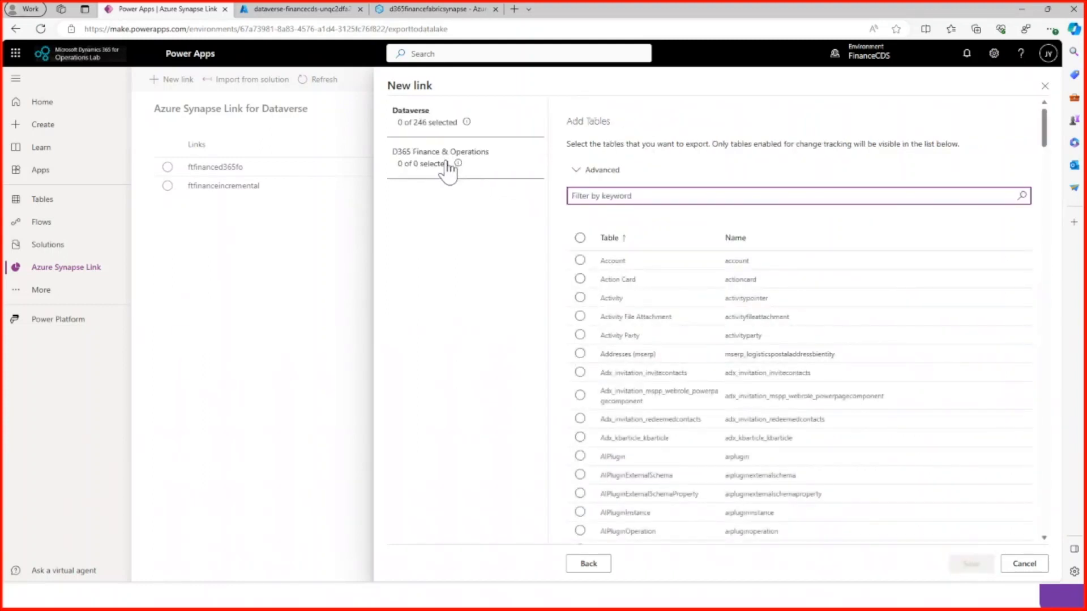
Enable the advanced configuration settings and the incremental update folder structure with a 15-minute time interval for the new link
left_click(585, 173)
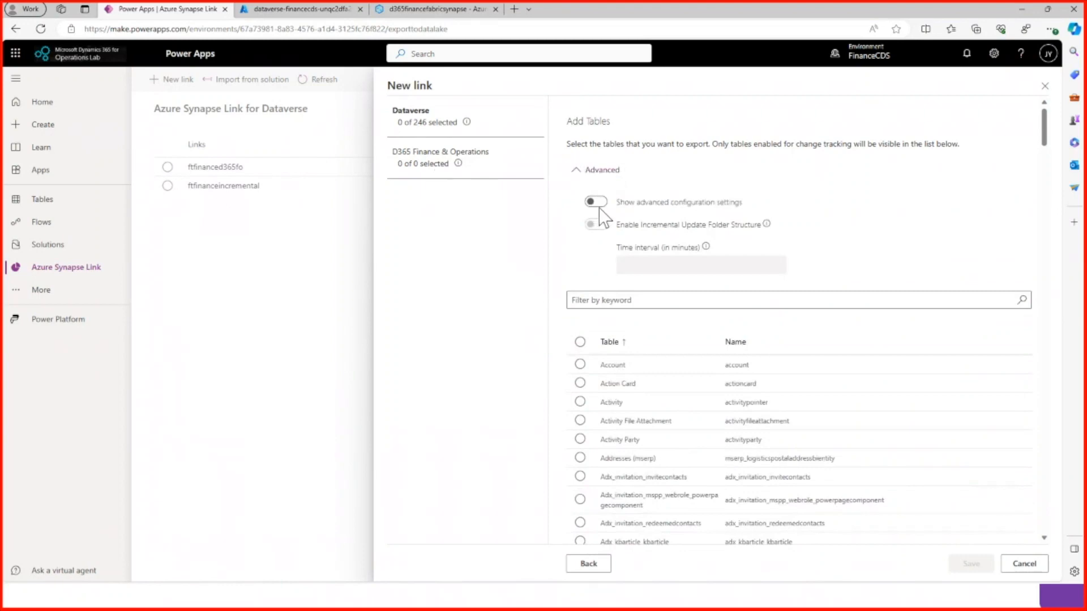
left_click(594, 202)
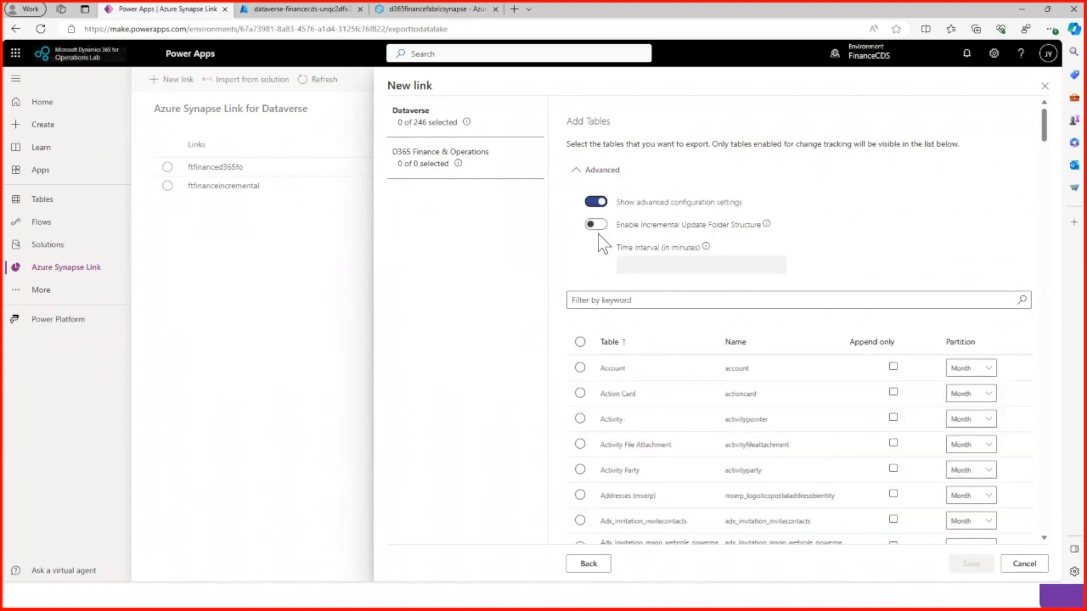
left_click(595, 224)
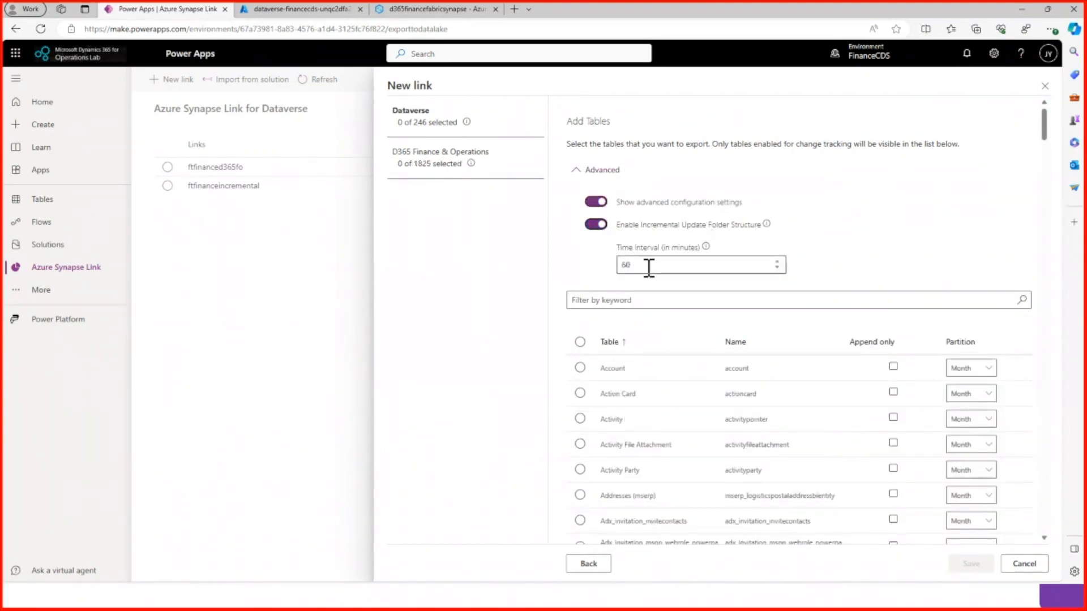
left_click(646, 264)
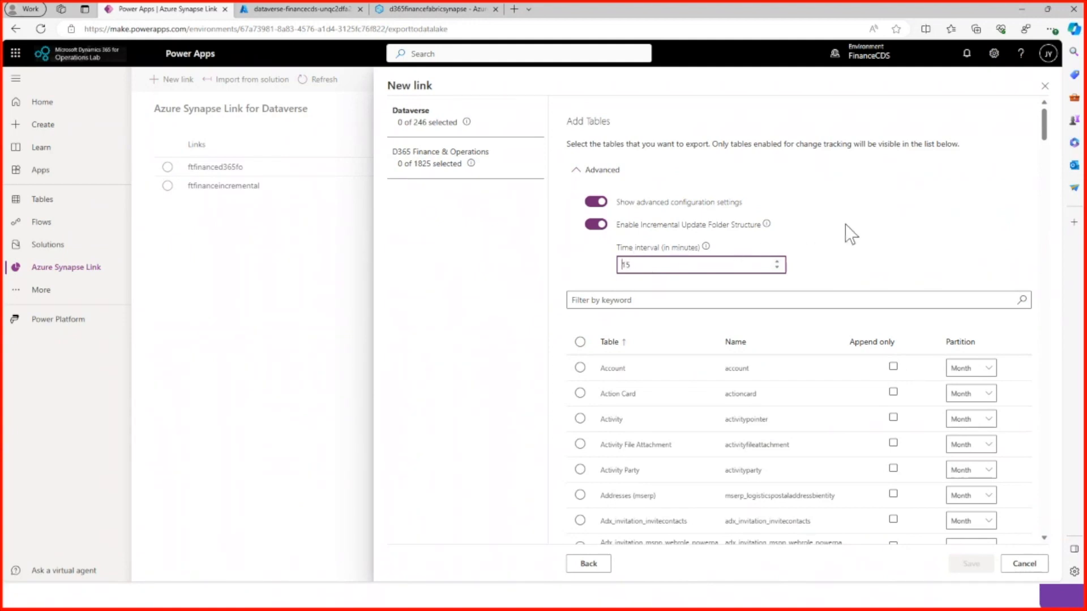
Show the D365 Finance & Operations tables with their advanced settings, and cancel the new link
left_click(475, 156)
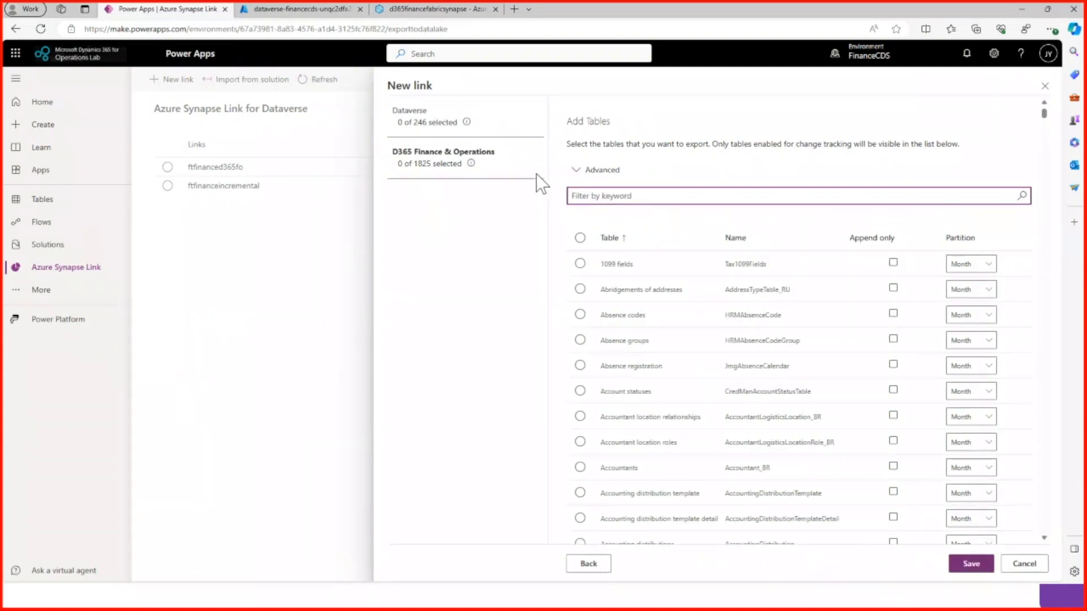
left_click(577, 177)
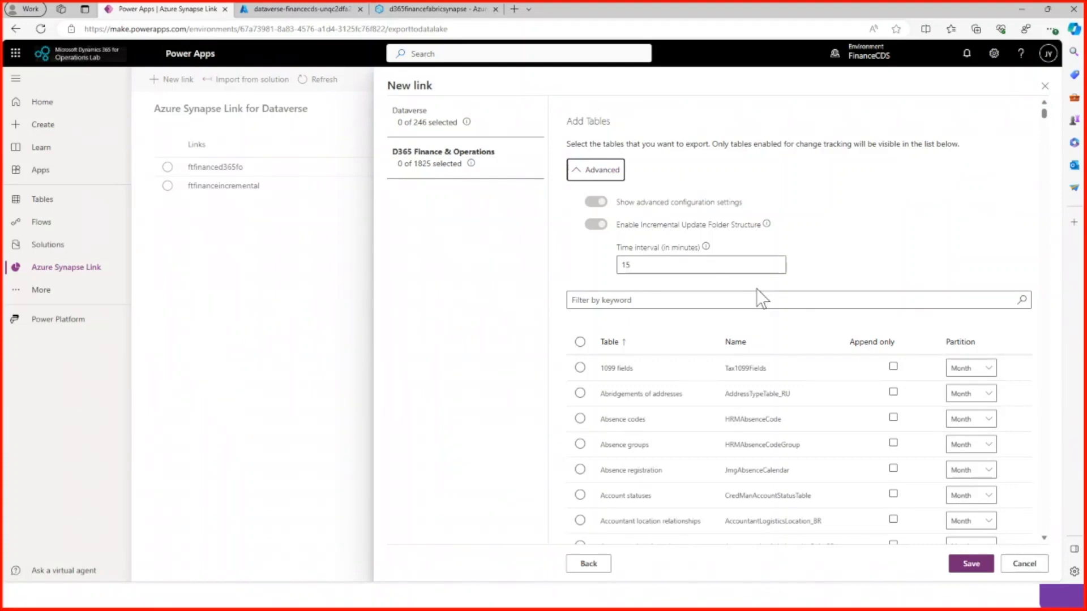
left_click(1019, 564)
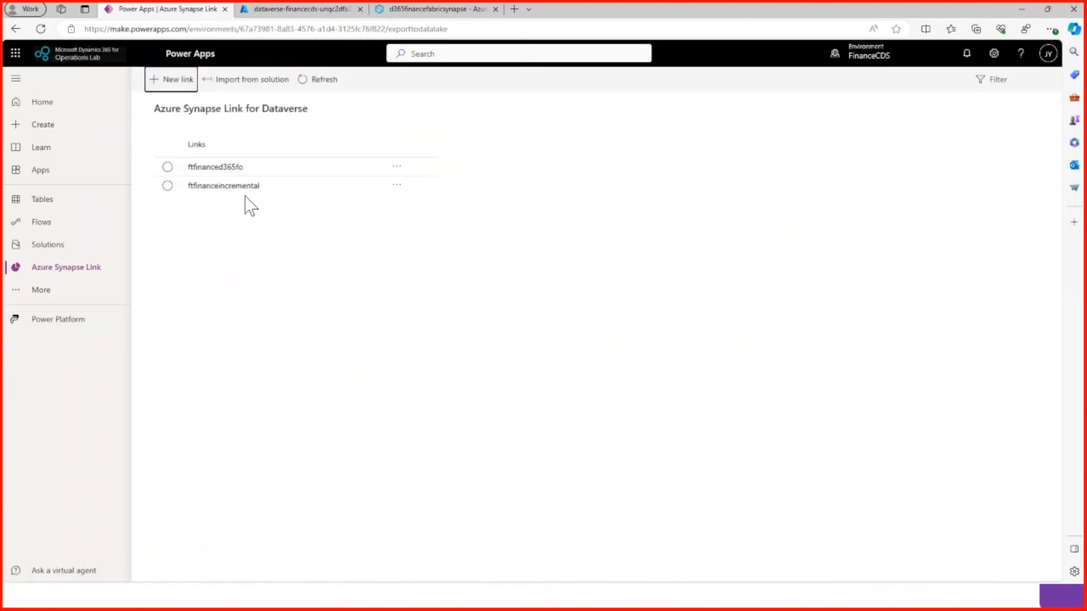
Open the existing ftfinanceincremental link and review its Azure resource details and tables
left_click(226, 188)
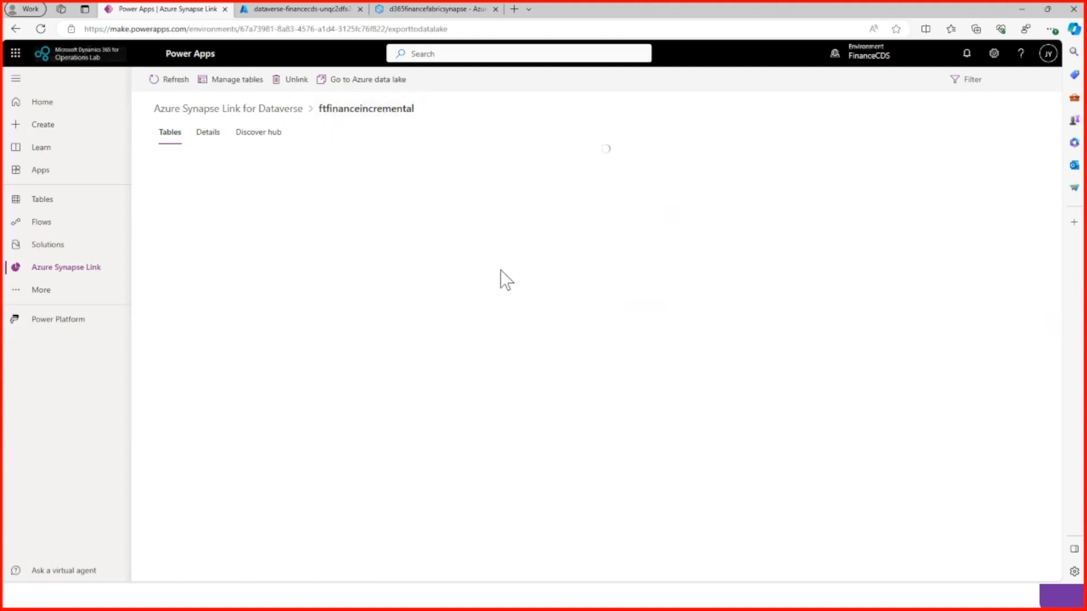
left_click(208, 138)
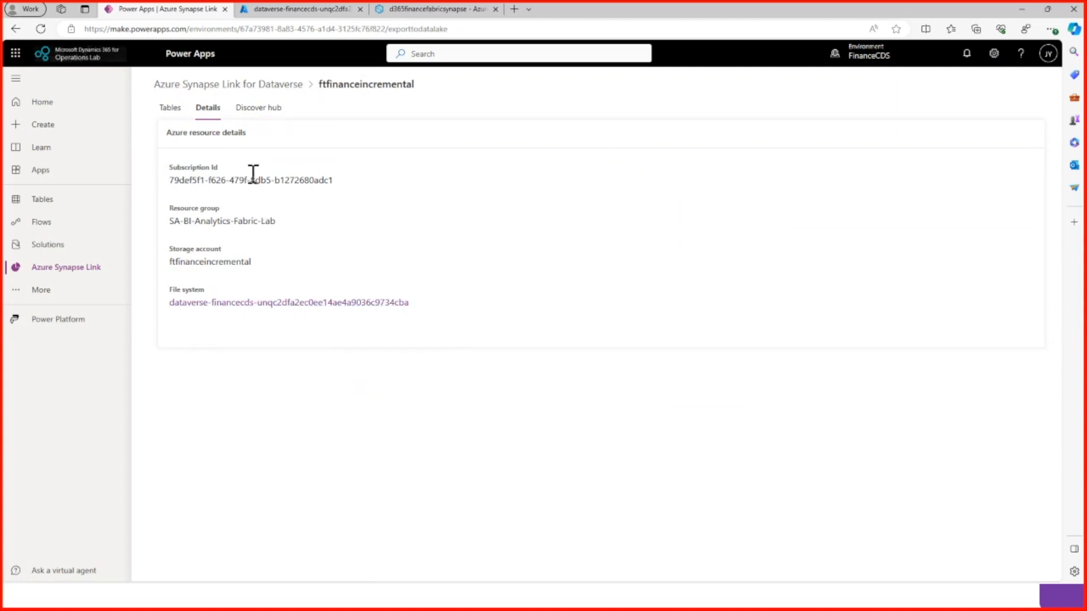
left_click(172, 110)
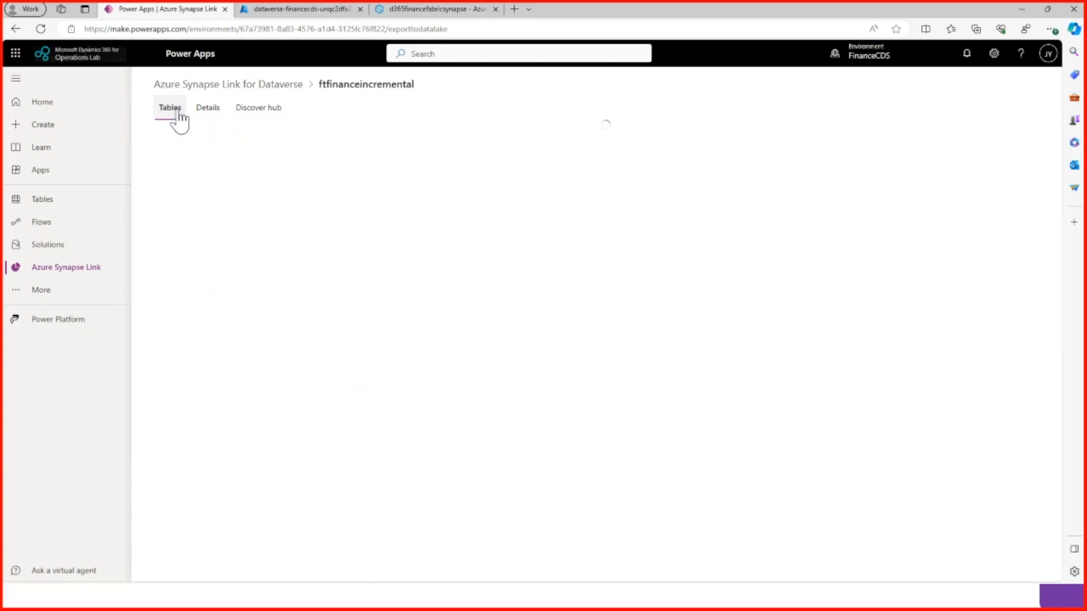
Switch to the Azure portal, look over the container's timestamped folders and go up to the ftfinanceincremental storage account's container list
left_click(291, 11)
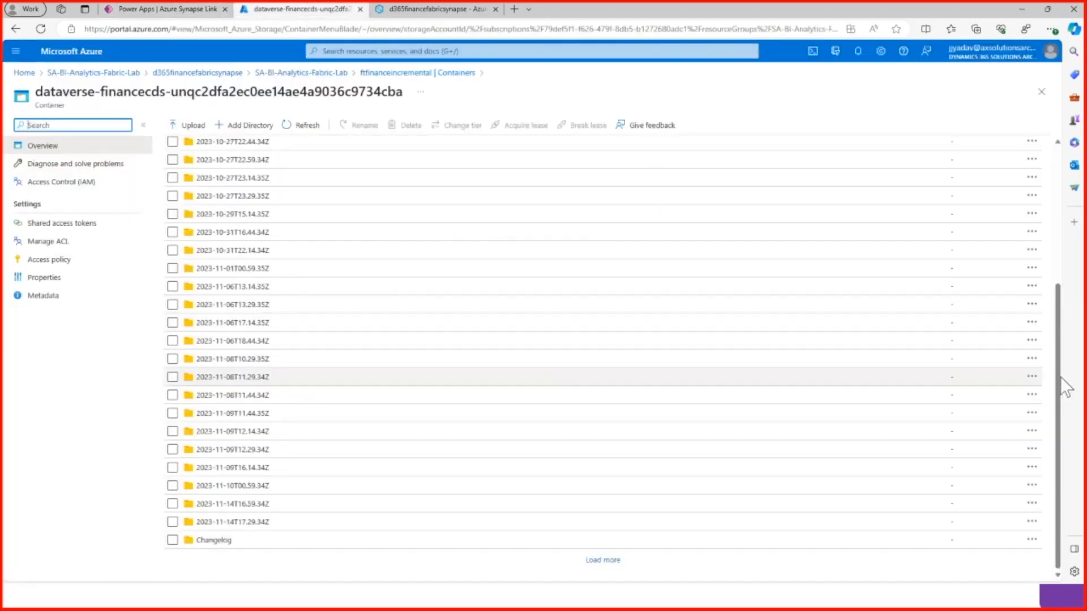
scroll(1058, 317, "up", 4)
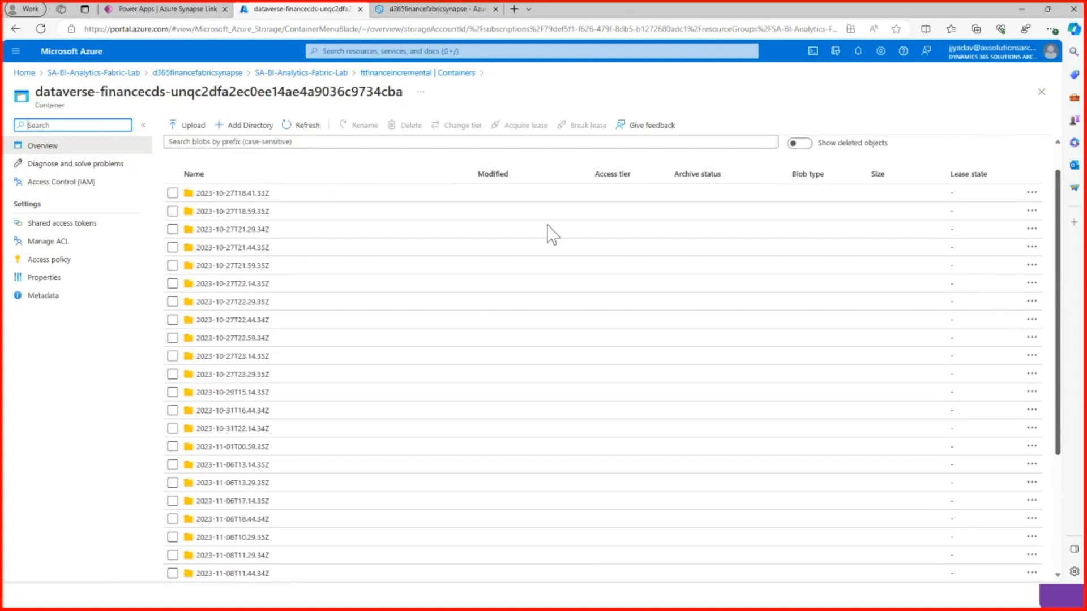
left_click(396, 72)
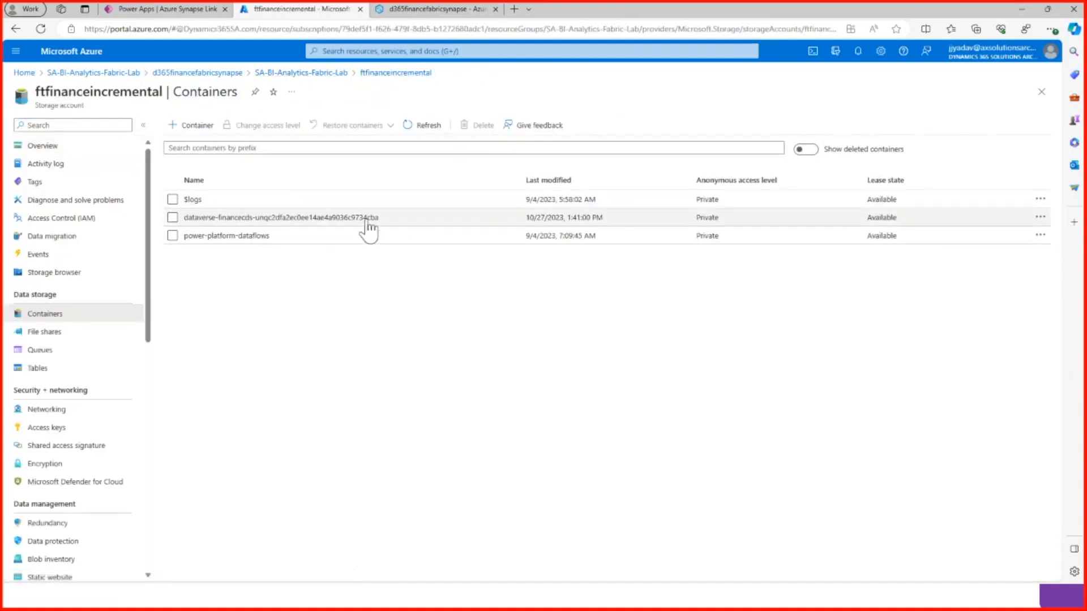
Check the link's table sync status in Power Apps and open the dataverse-financecds container in the Azure portal
left_click(142, 9)
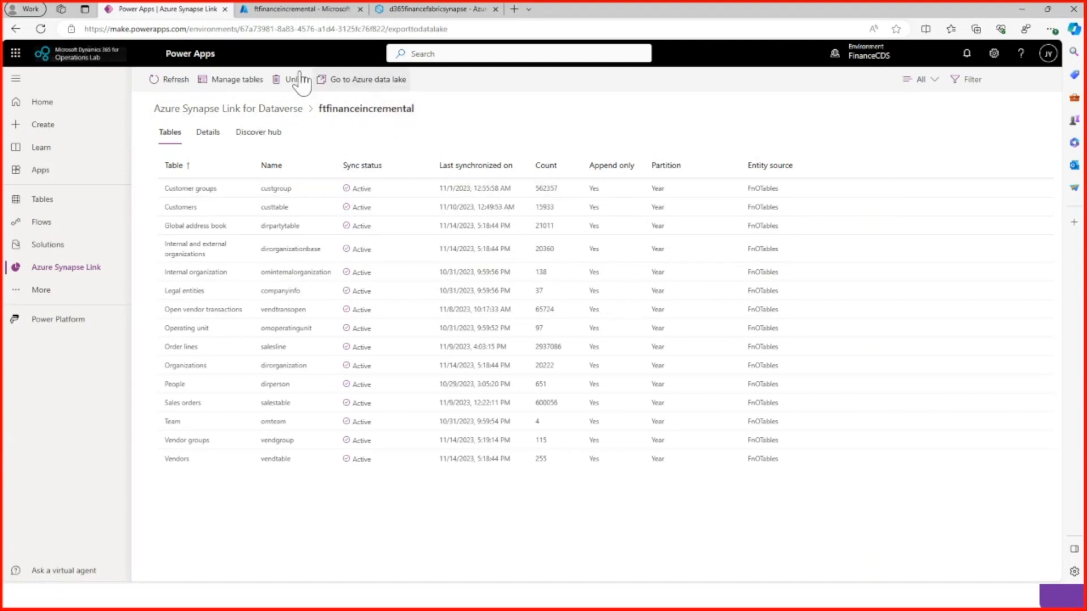
left_click(277, 13)
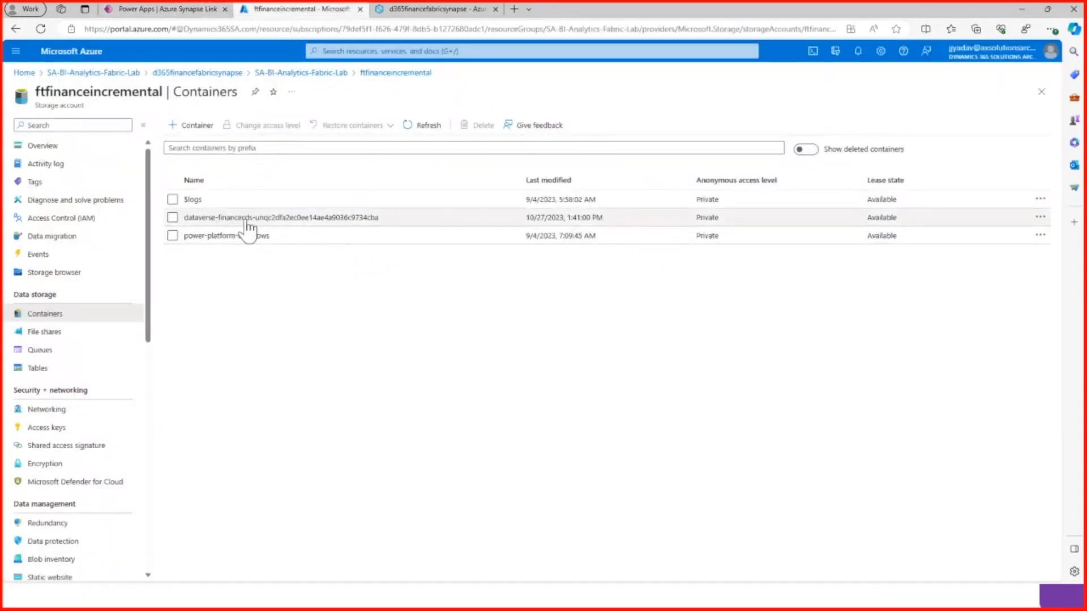
left_click(317, 218)
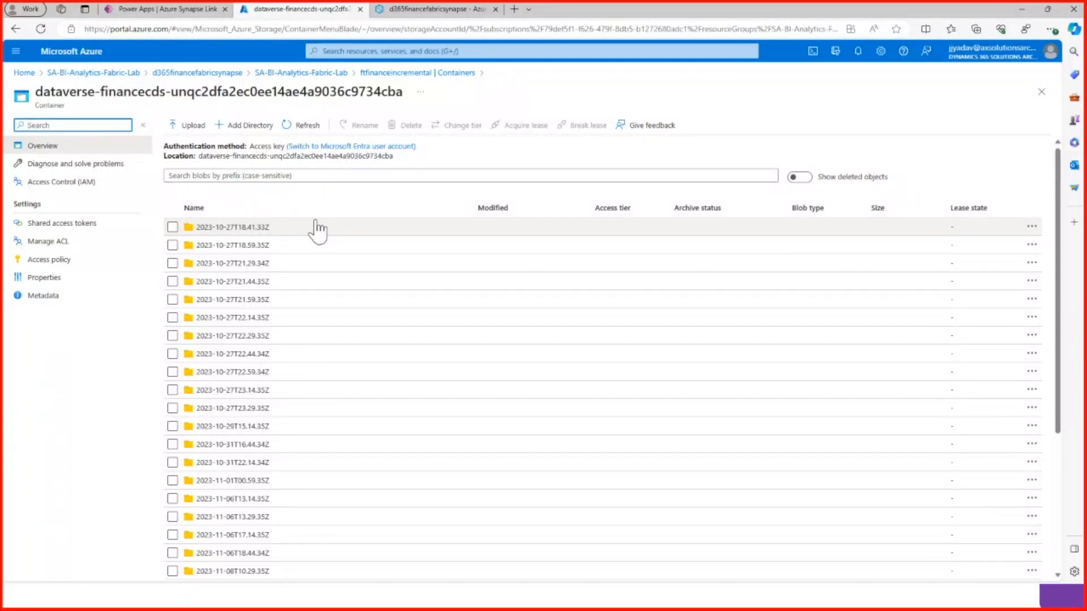
Inspect the custgroup data in folder 2023-10-27T18.41.33Z and return to the container root
left_click(249, 232)
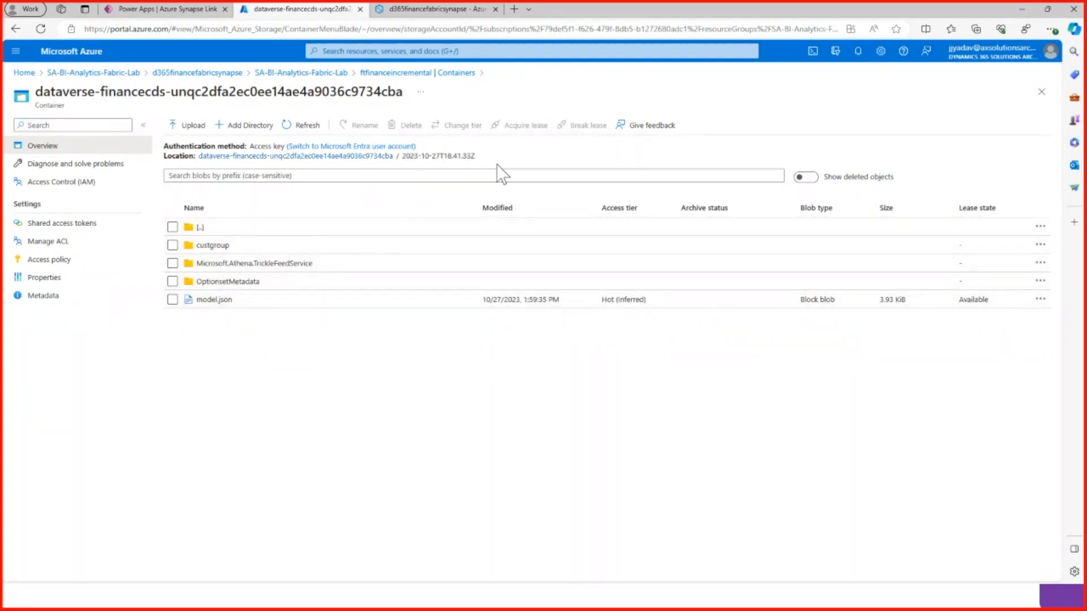
left_click(213, 245)
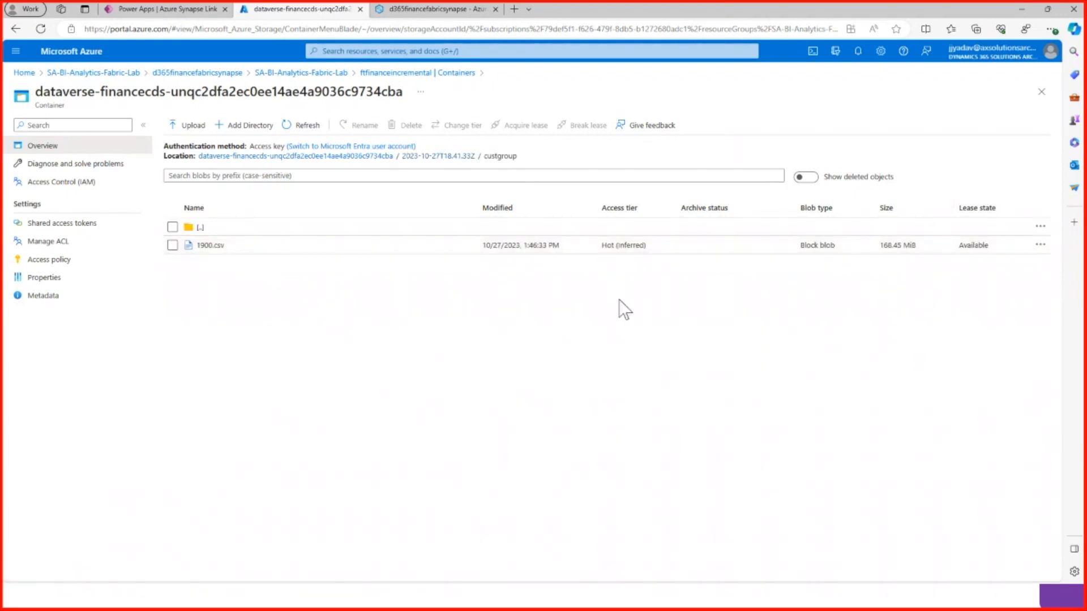
left_click(459, 158)
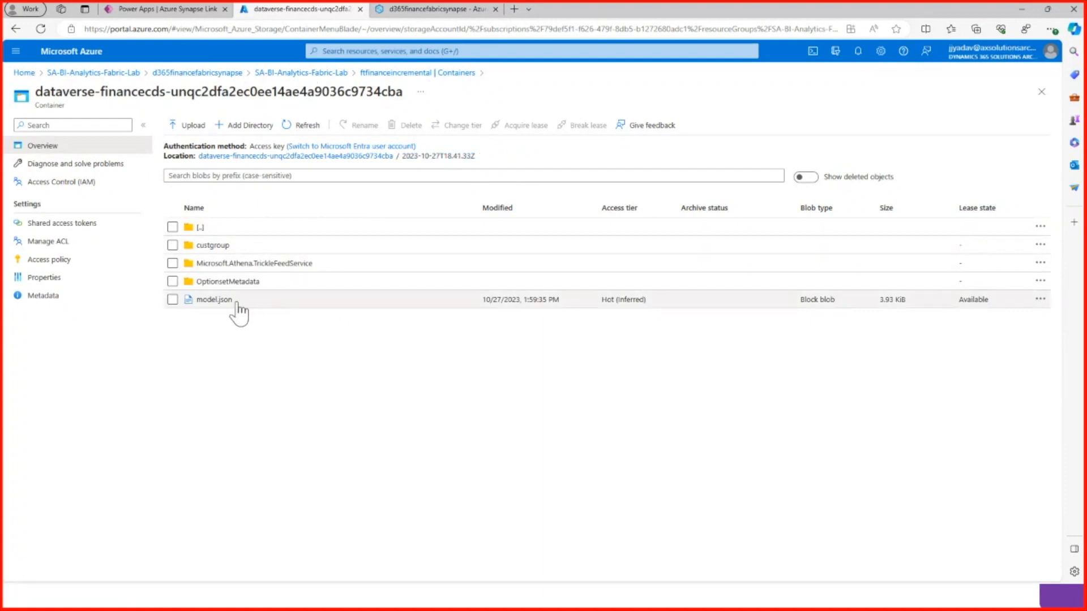
left_click(379, 158)
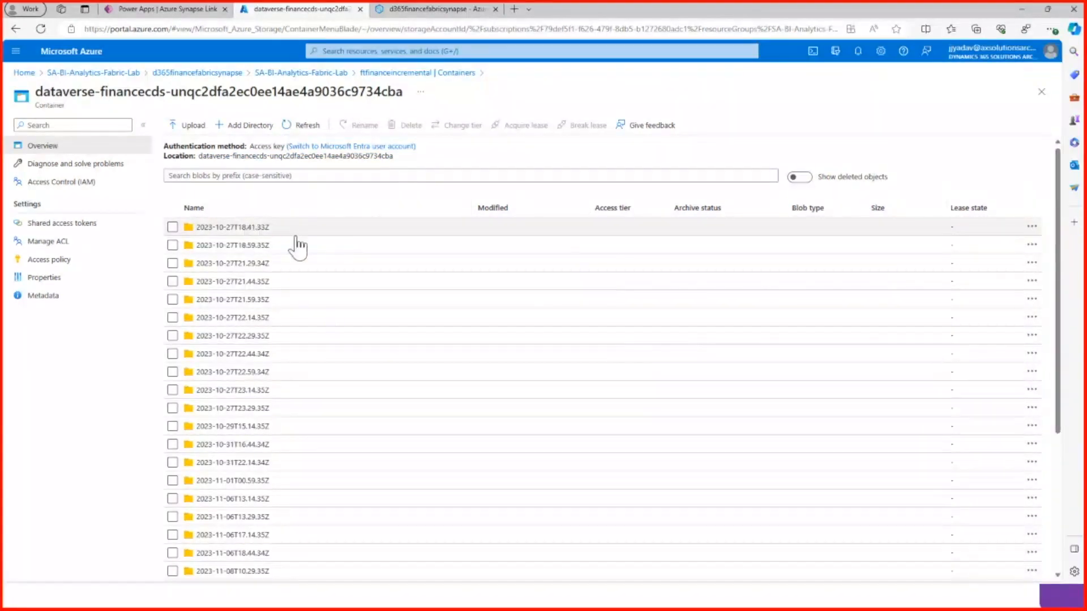
Inspect the custtable files in folder 2023-10-27T18.59.35Z and return to the container root
left_click(265, 245)
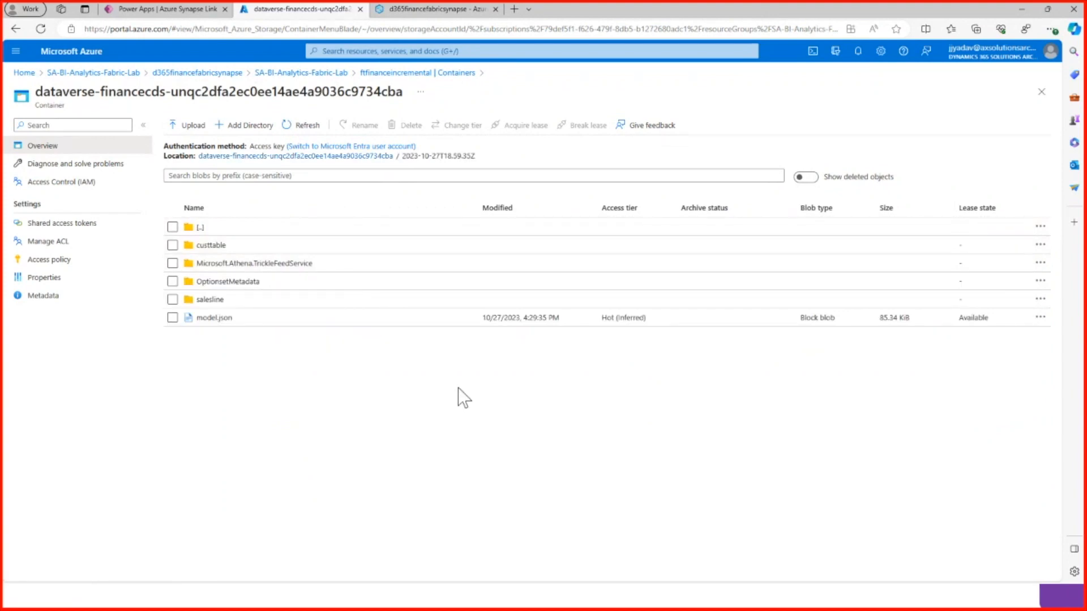
left_click(226, 247)
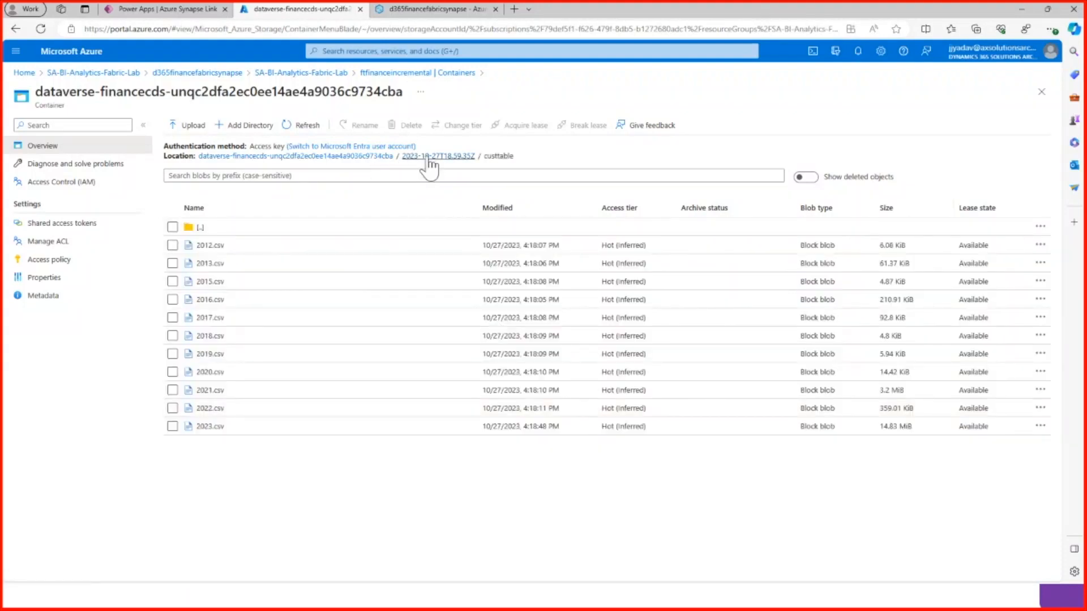
left_click(429, 157)
left_click(362, 157)
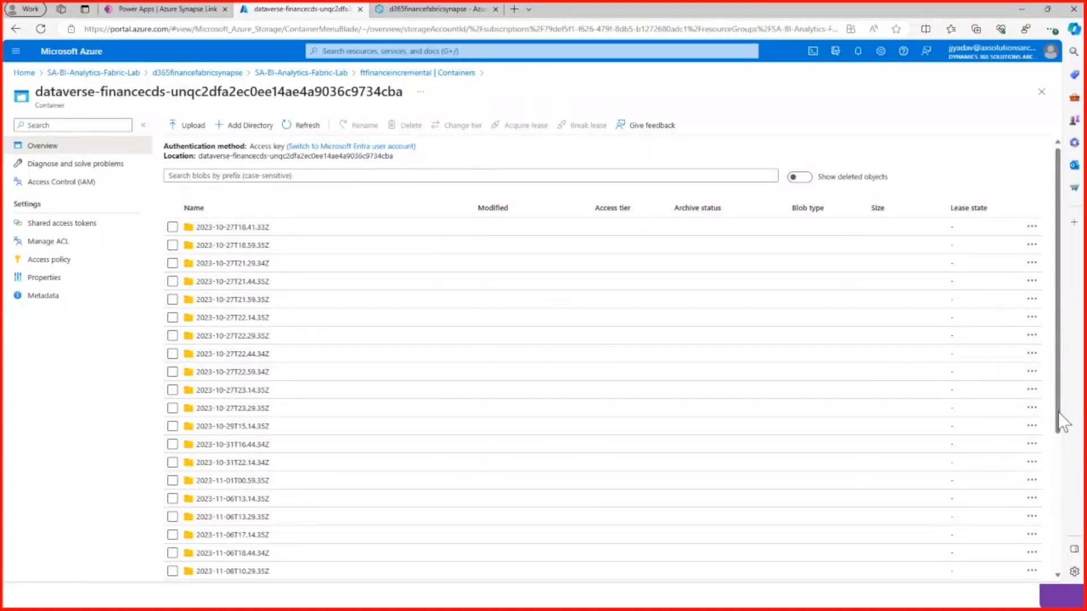
Examine the contents of the latest folder, 2023-11-14T17.29.34Z, and review the link's table sync status in Power Apps
left_click_drag(1058, 412, 1061, 569)
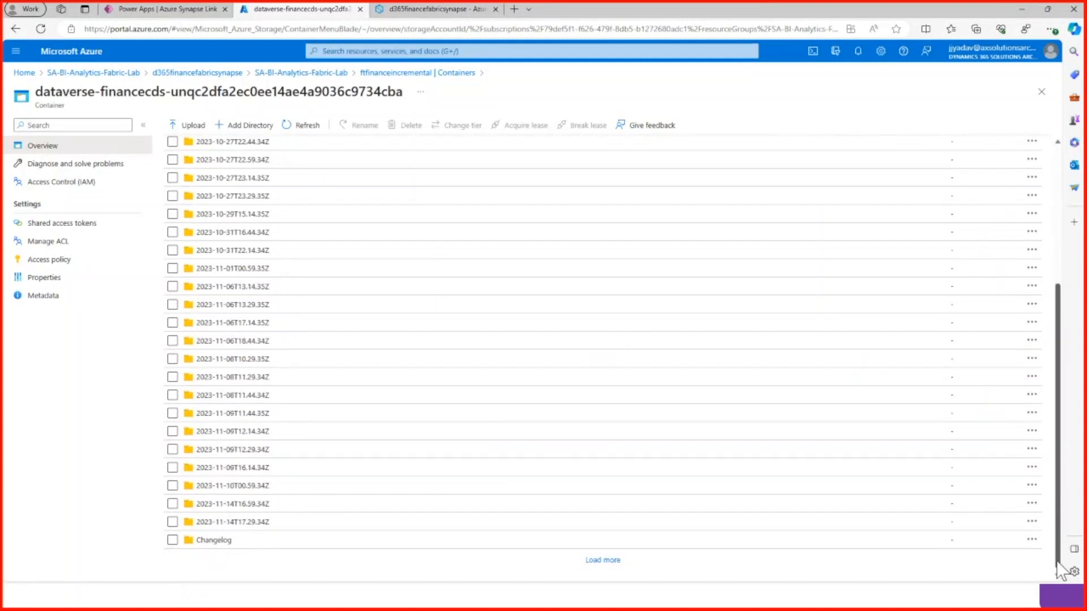
left_click(280, 523)
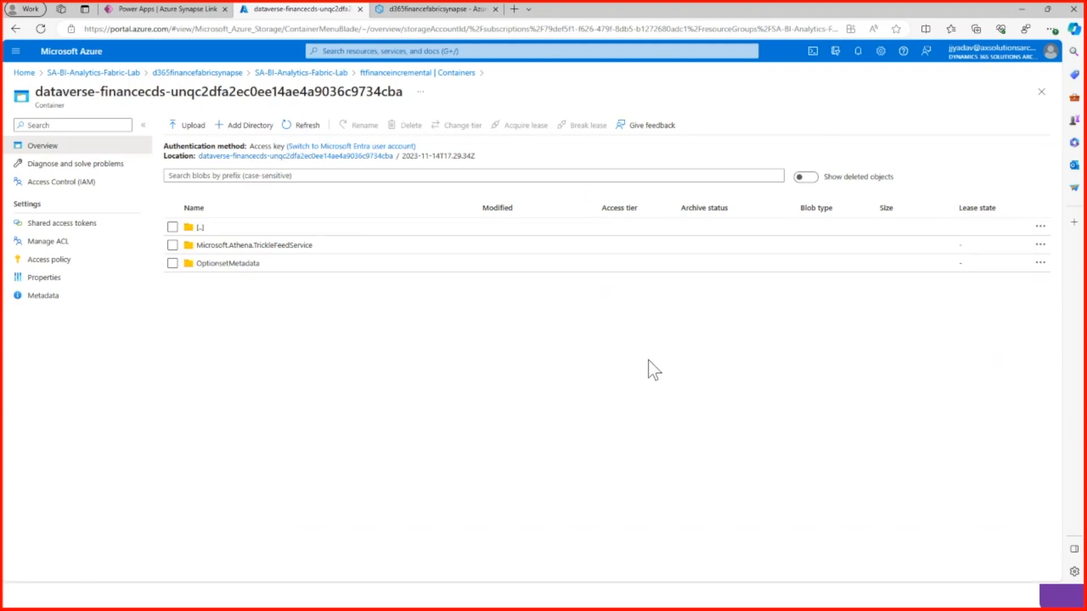
left_click(178, 9)
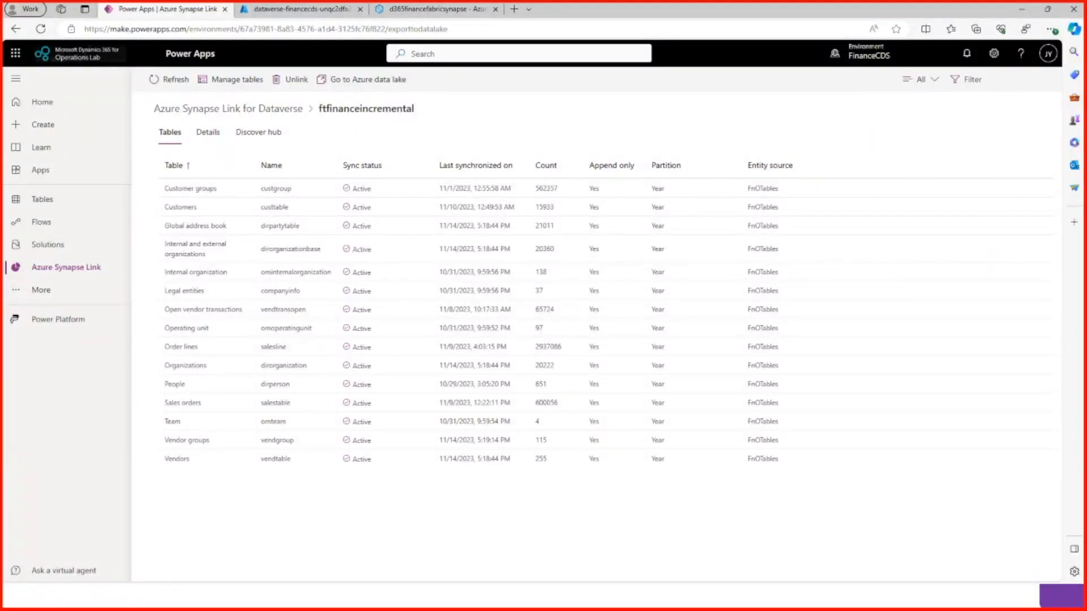
Switch to the d365financefabricsynapse workspace in Synapse Studio and open its Integrate hub
left_click(419, 12)
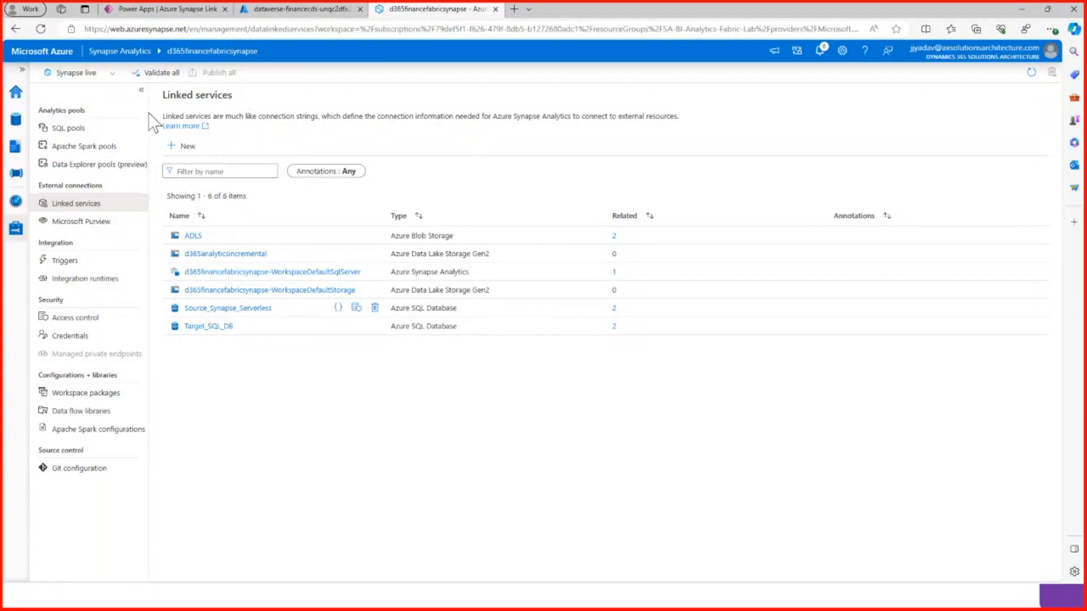
left_click(16, 179)
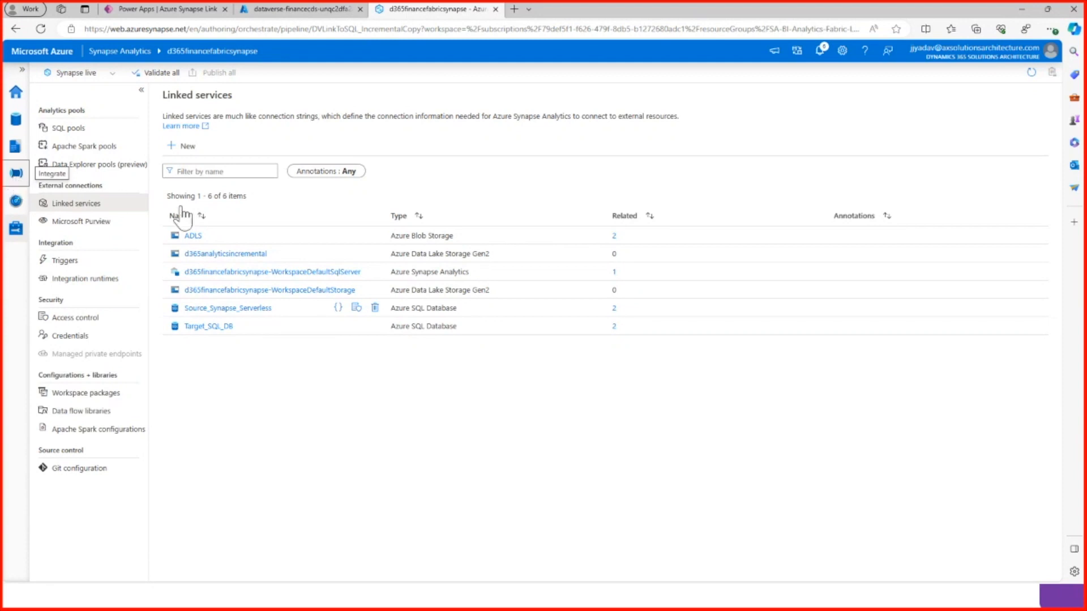
View the DVLinkToSQL_IncrementalCopy pipeline, and switch to SQL Server Management Studio to bring up the Step0 CreateSourceDatabaseAndMasterKey script
left_click(16, 176)
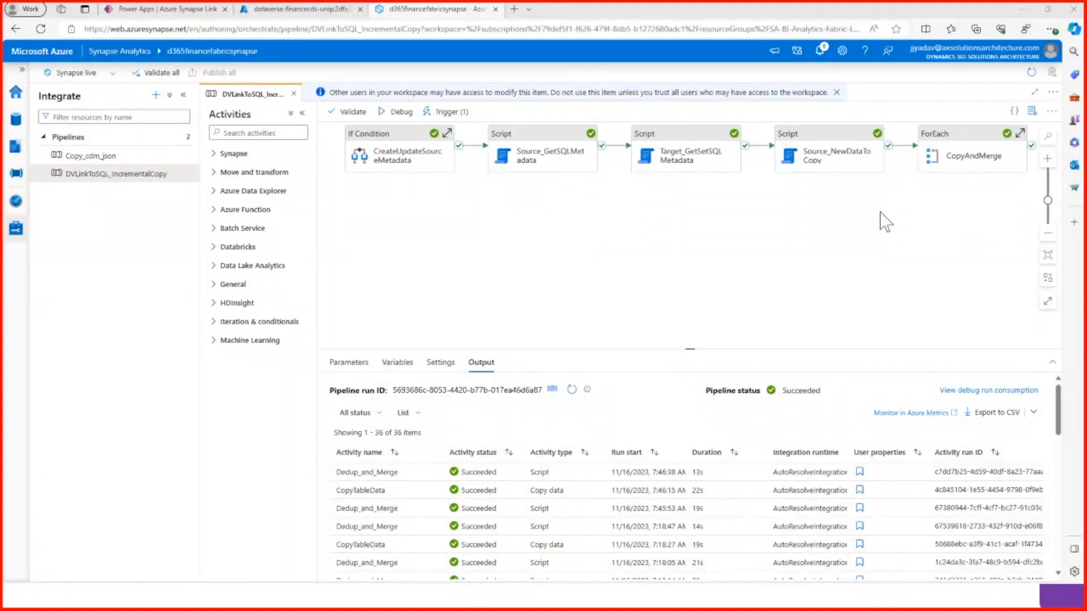
left_click_drag(880, 212, 497, 181)
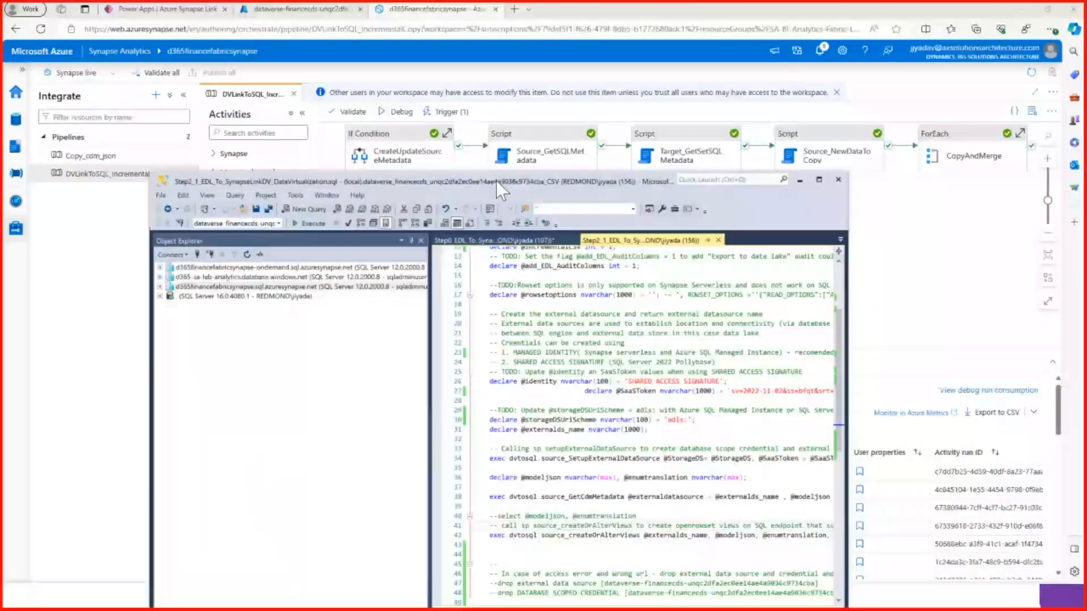
double_click(496, 181)
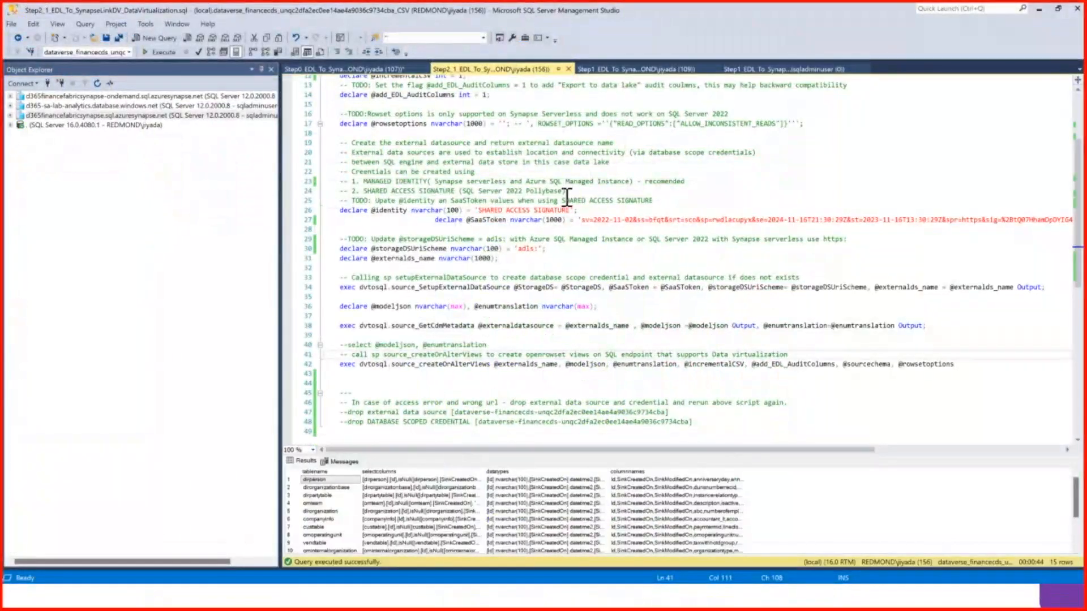
left_click(337, 70)
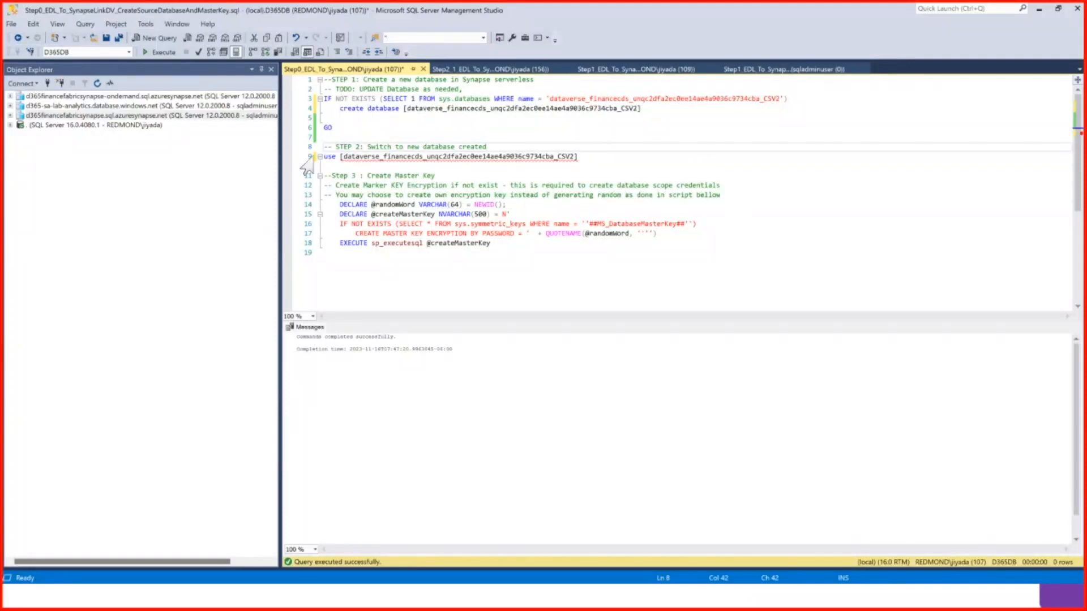
Widen Object Explorer to read the full server names, and highlight the script's STEP 1 database creation block
left_click_drag(275, 202, 430, 202)
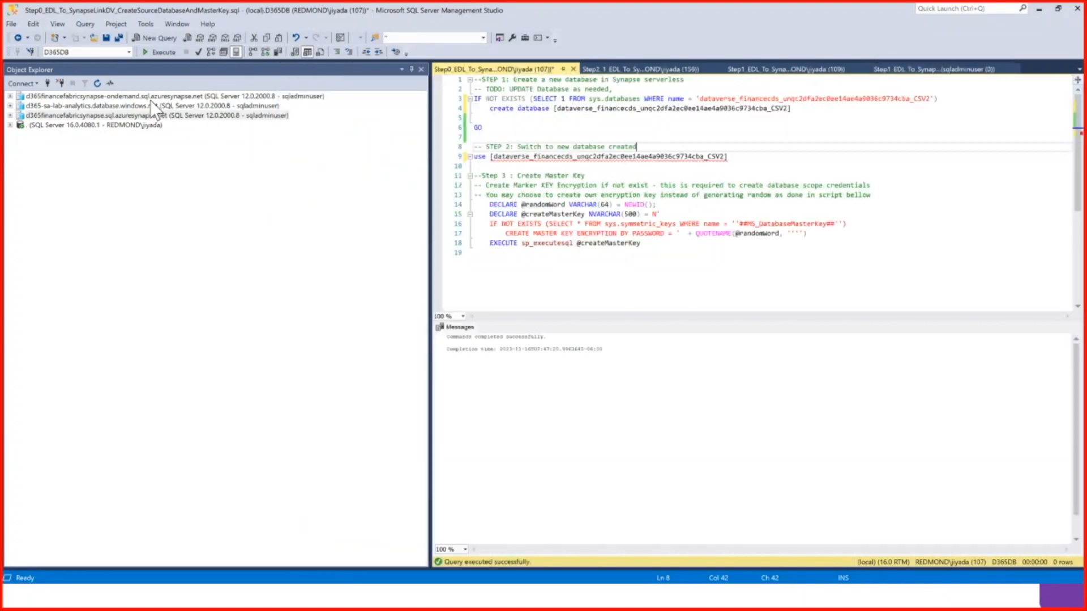
left_click(150, 96)
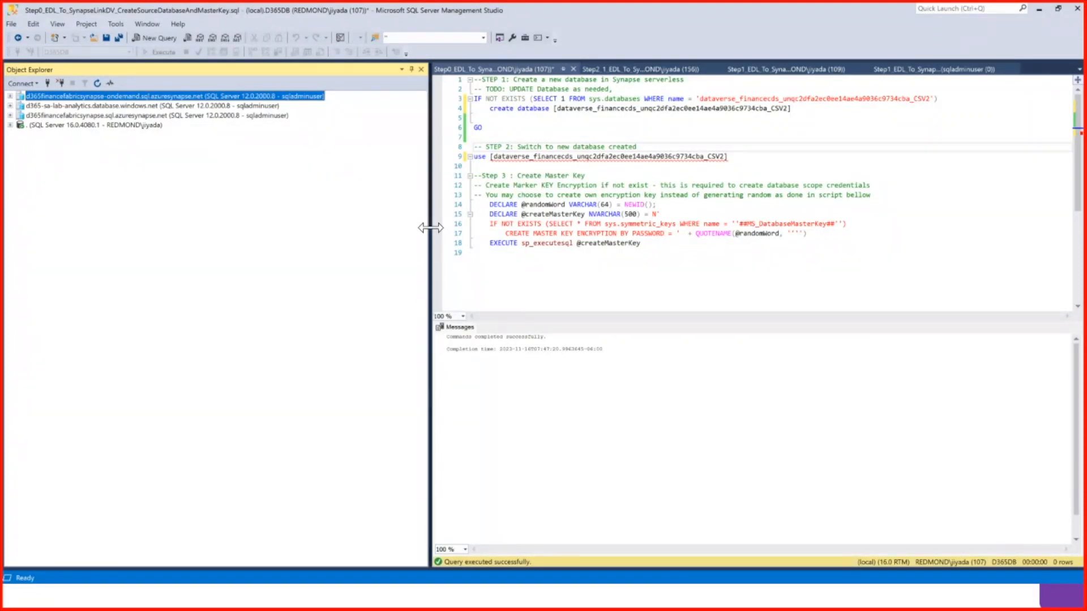
left_click_drag(421, 228, 359, 237)
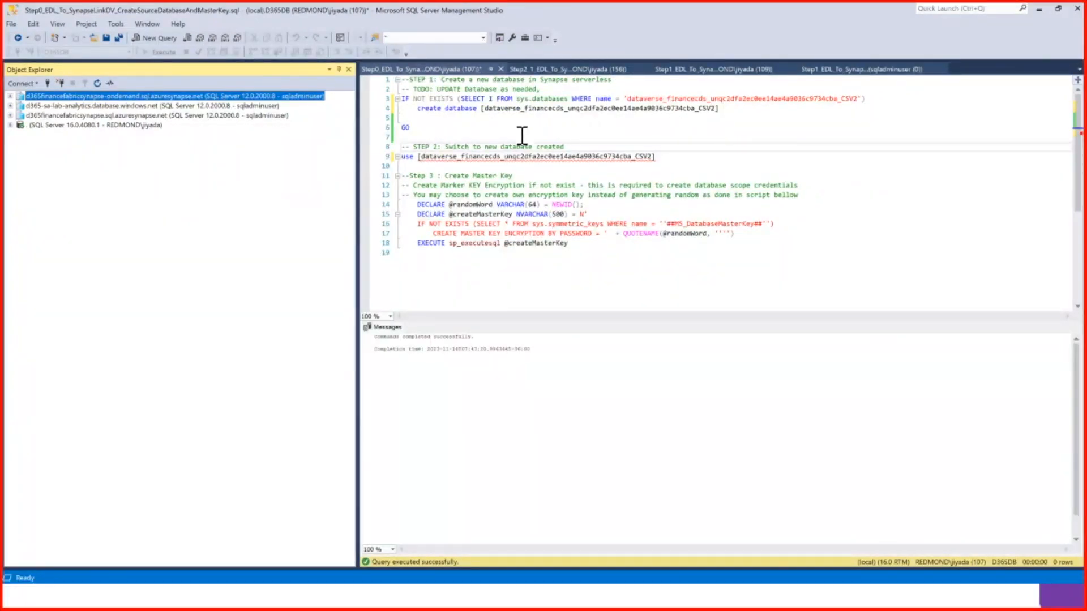
left_click_drag(459, 131, 368, 80)
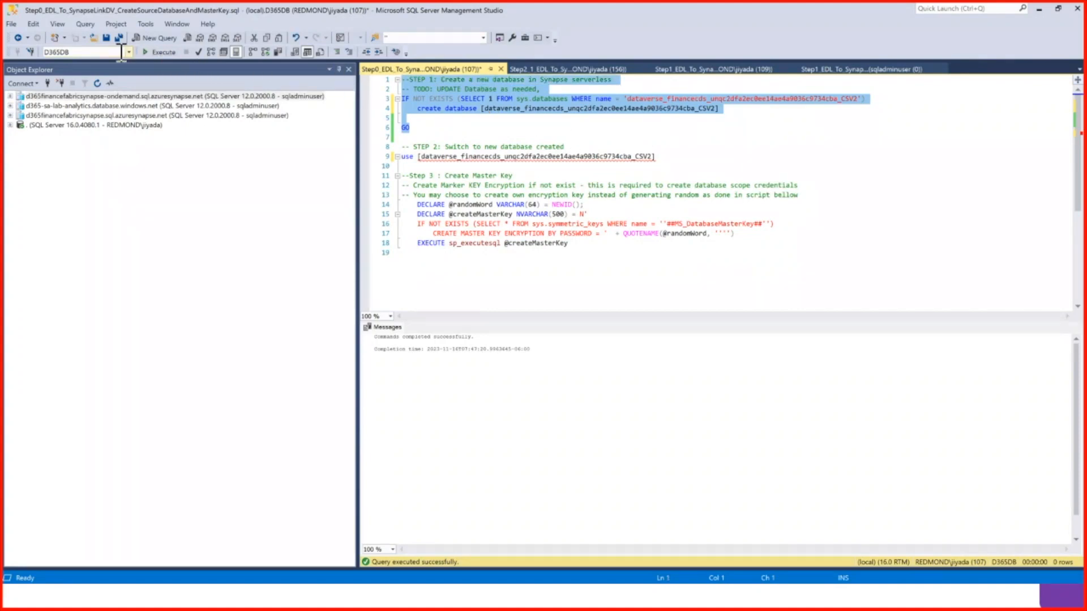
Change the Step0 script's connection to d365financefabricsynapse-ondemand.sql.azuresynapse.net with SQL Server Authentication
left_click(585, 117)
right_click(586, 117)
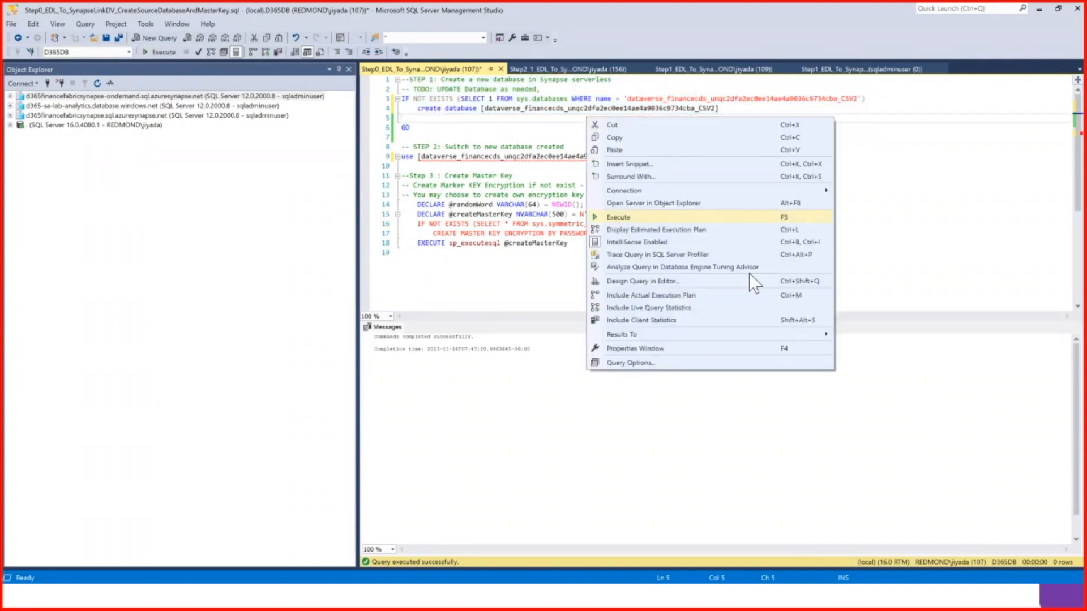
mouse_move(670, 197)
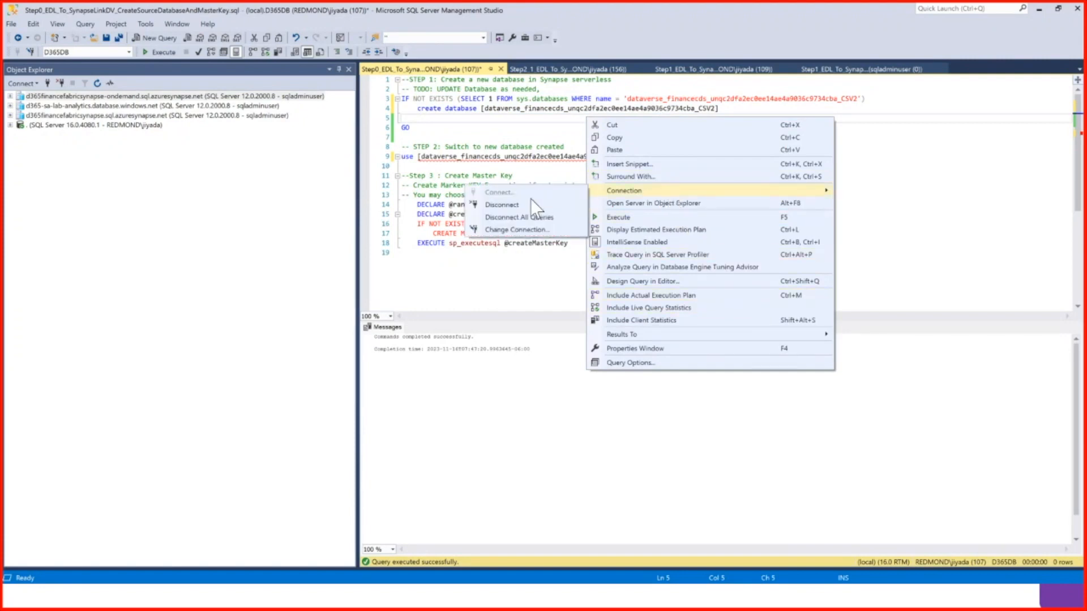
left_click(541, 229)
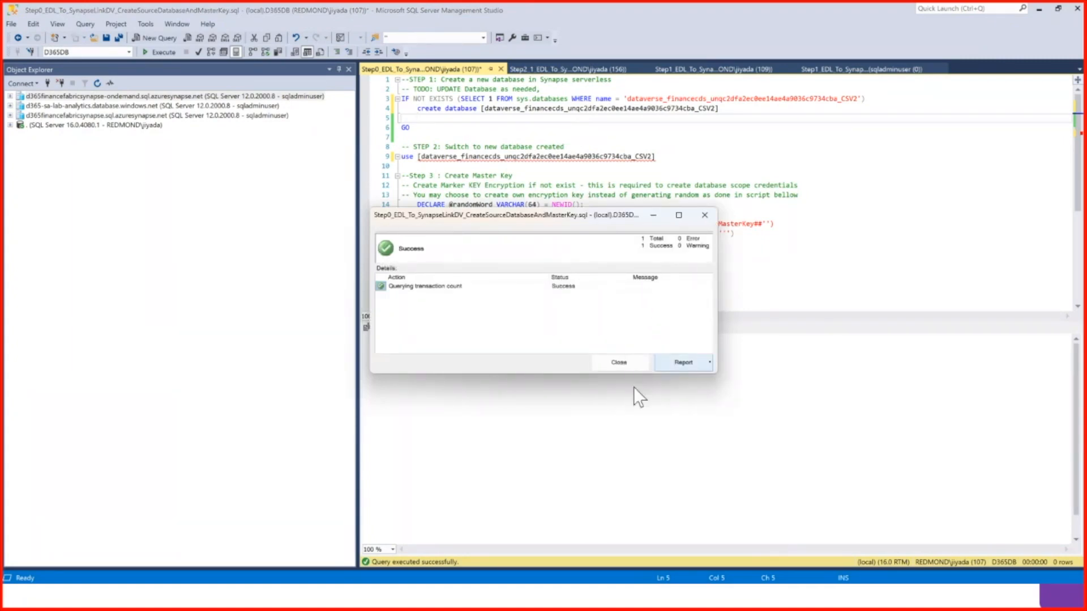
left_click(631, 366)
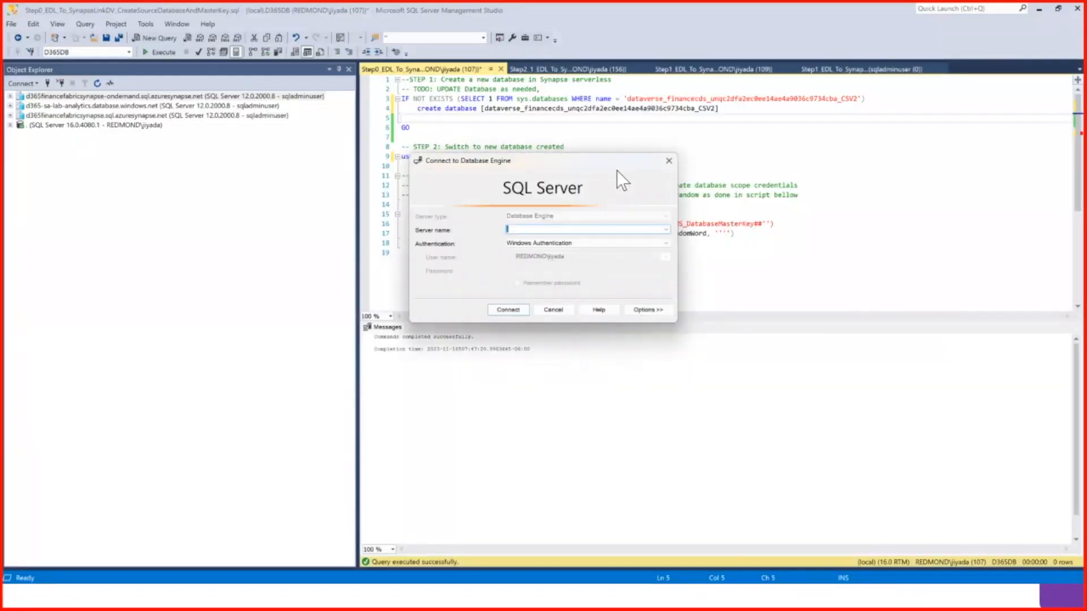
left_click(666, 230)
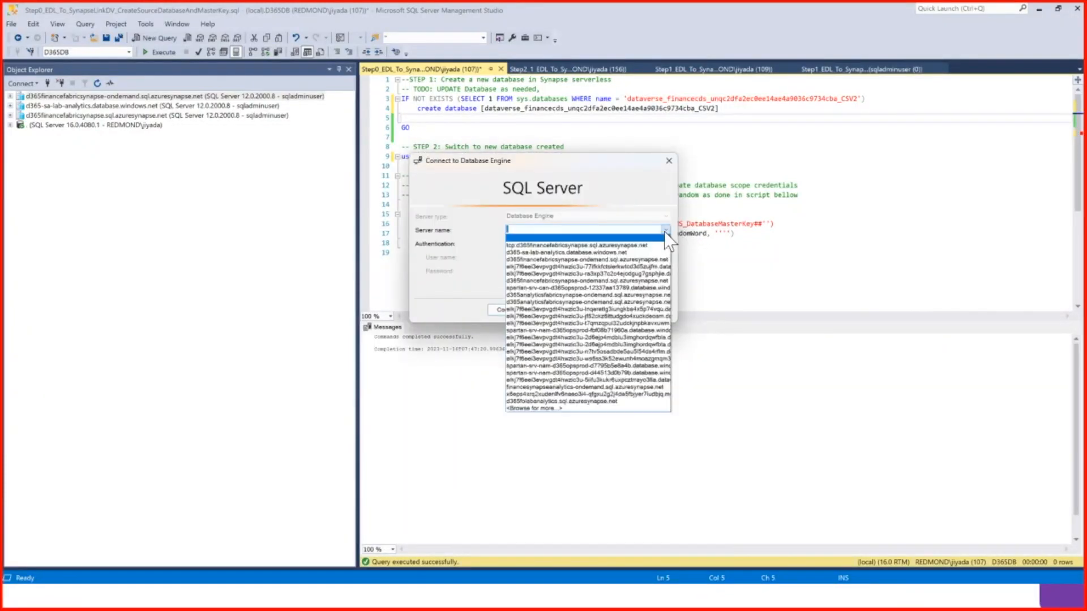
left_click(602, 260)
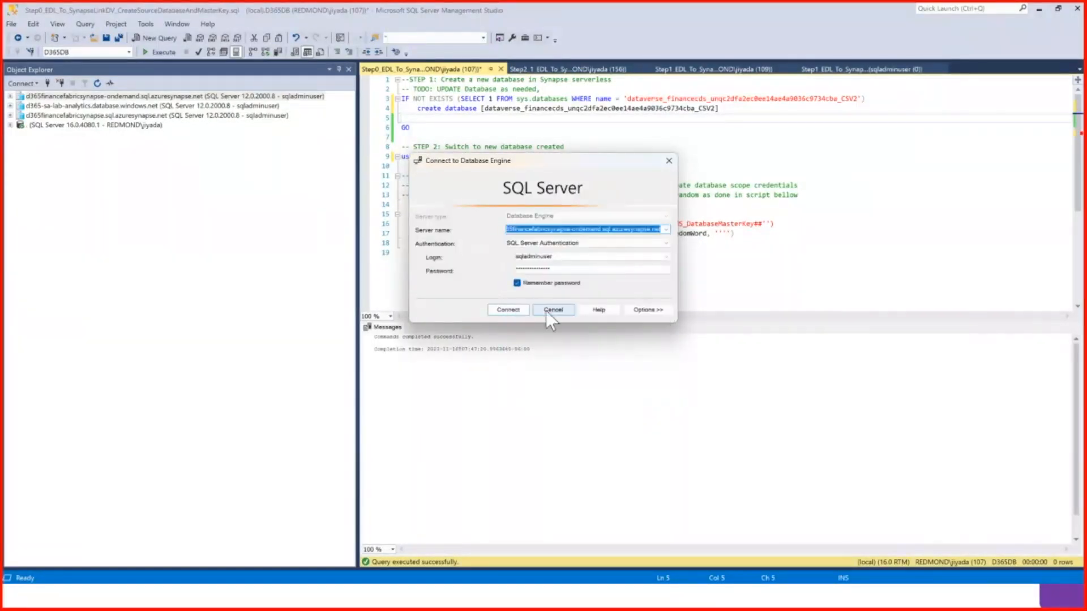
left_click(507, 309)
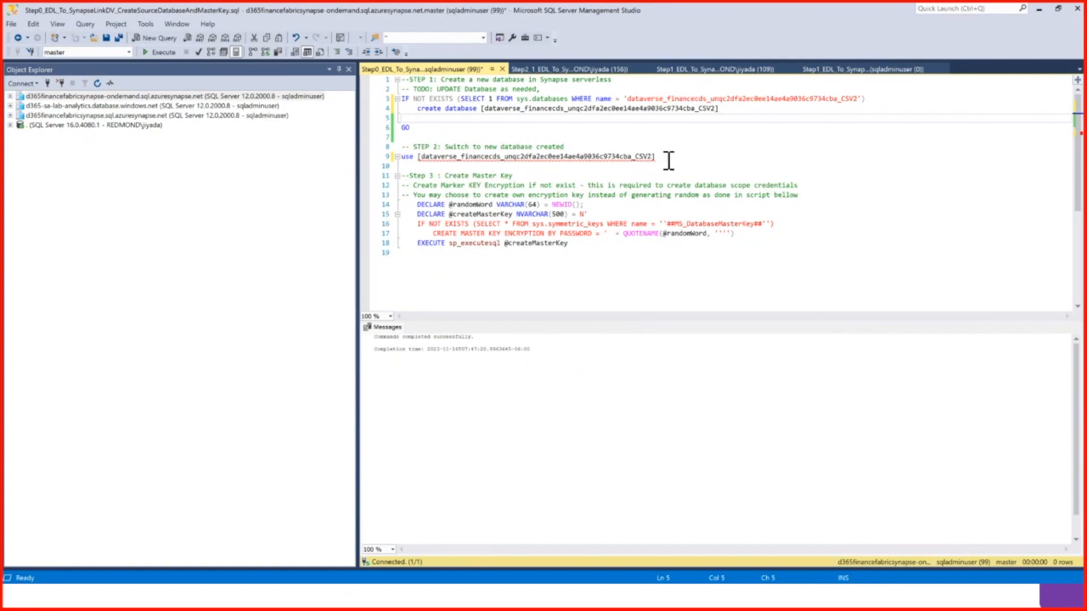
Run the whole Step0 script to create dataverse_financecds_unqc2dfa2ec0ee14ae4a9036c9734cba_CSV2 with its master key, and refresh and expand it under the on-demand server
left_click(593, 264)
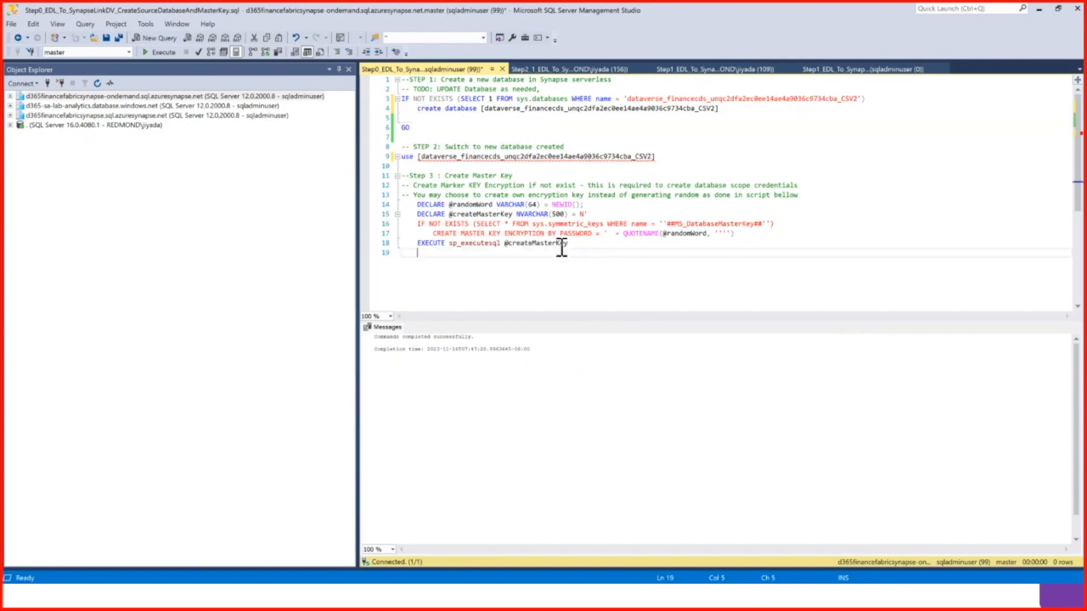
left_click(164, 52)
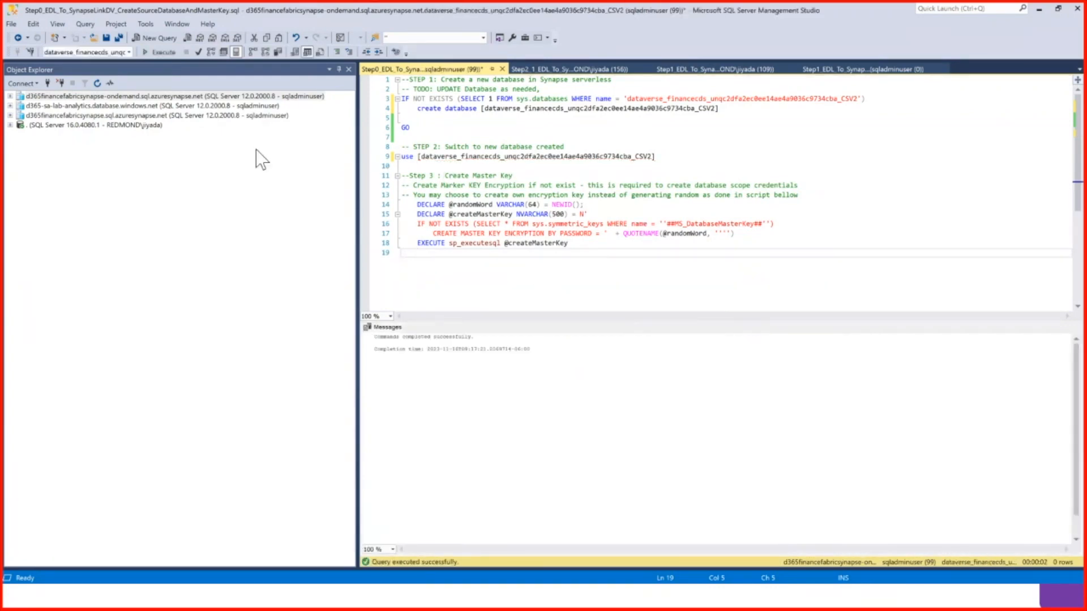
left_click(12, 97)
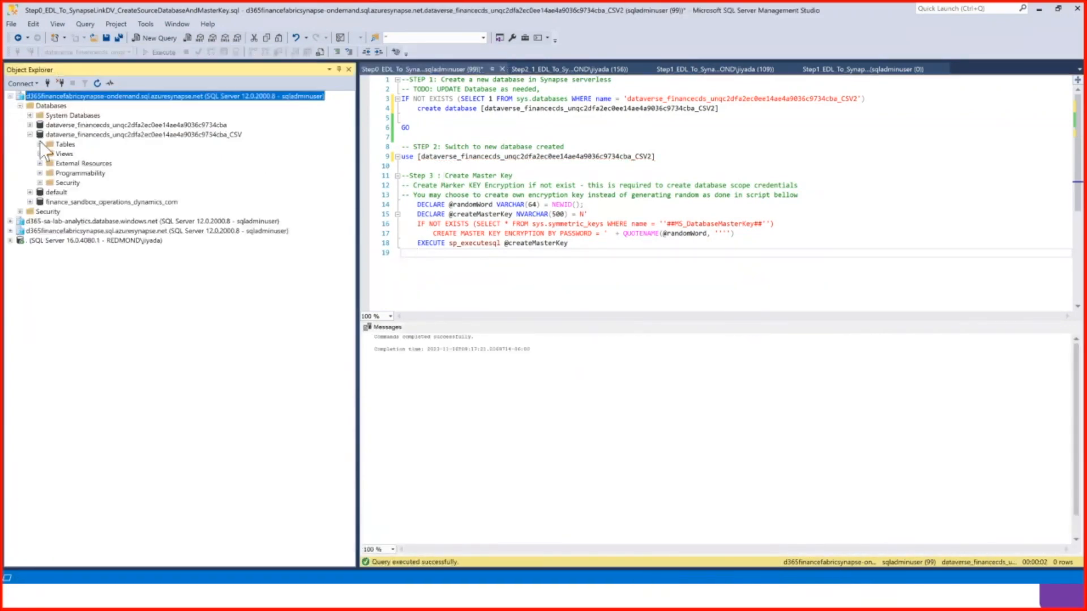
left_click(51, 107)
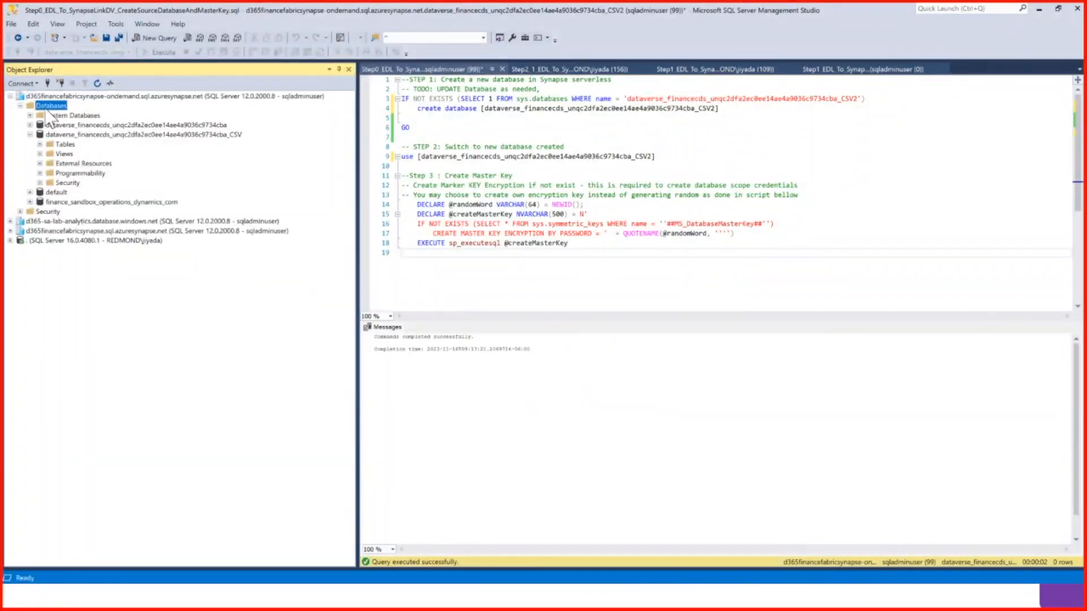
right_click(51, 107)
left_click(92, 149)
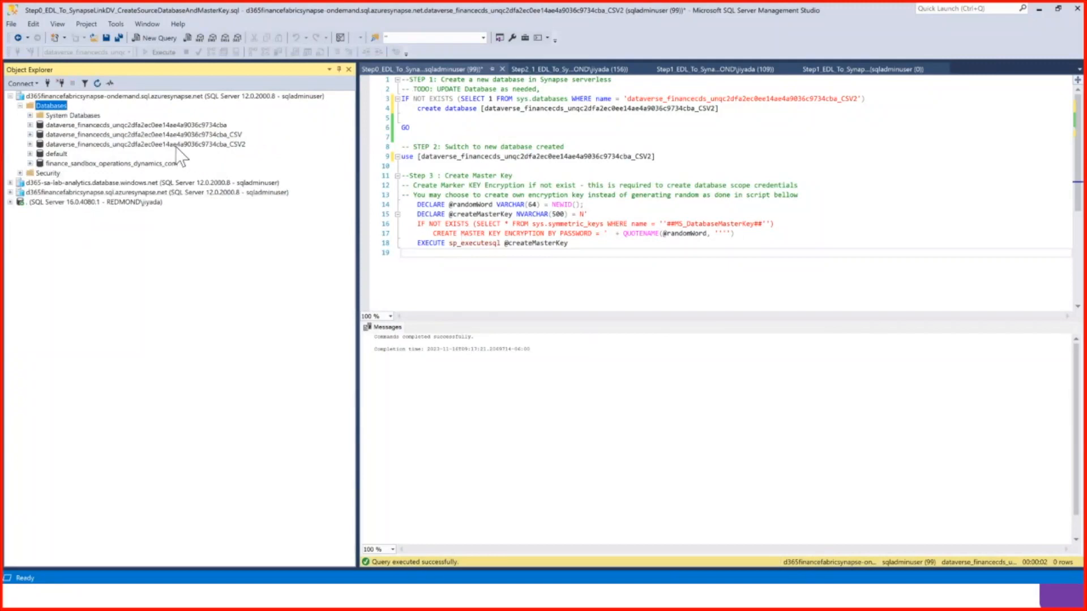
double_click(174, 144)
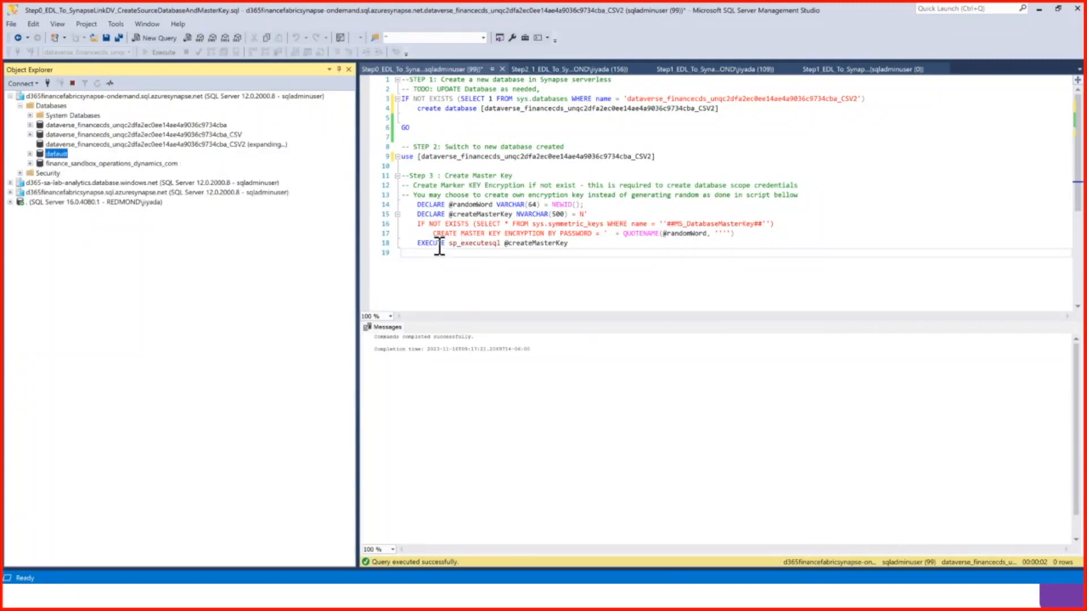
Bring up the Step1 CreateUpdate_SetupScript and change its connection from the local server to the d365financefabricsynapse-ondemand server
left_click(540, 70)
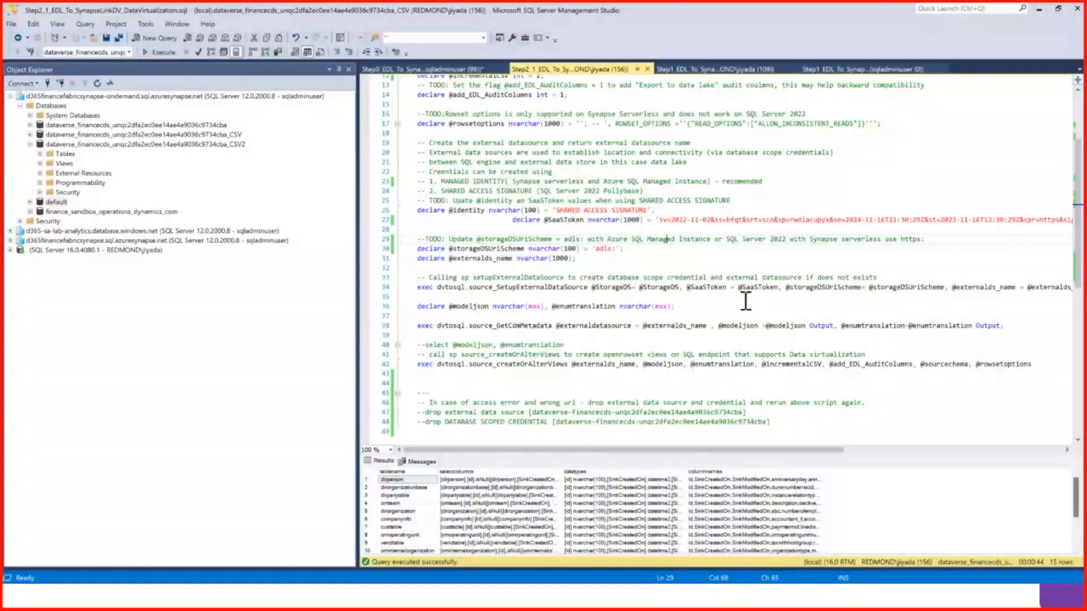
left_click(679, 69)
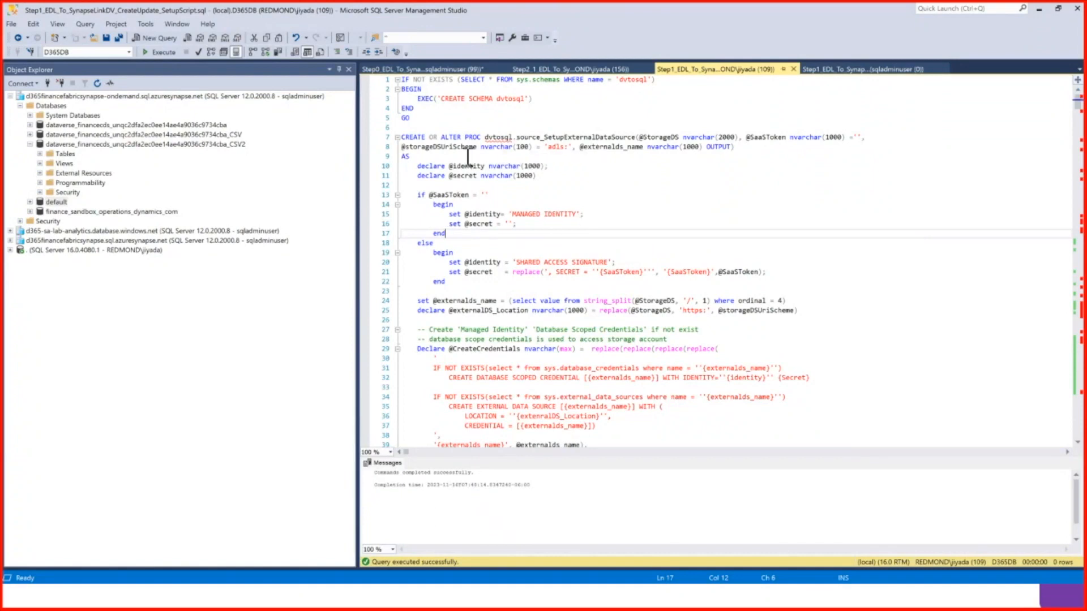
right_click(604, 123)
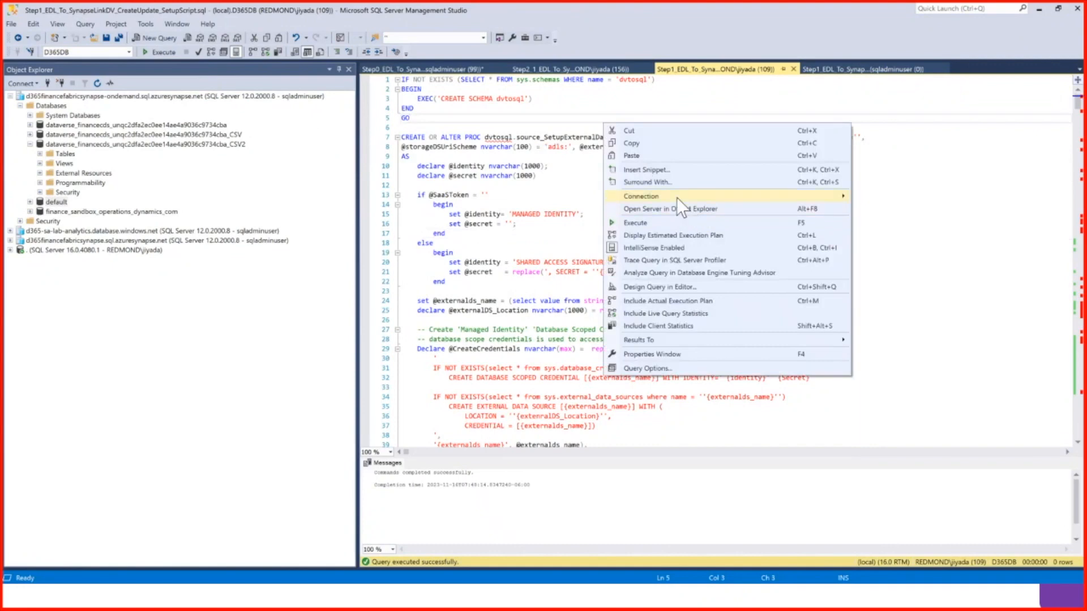
mouse_move(677, 198)
left_click(539, 236)
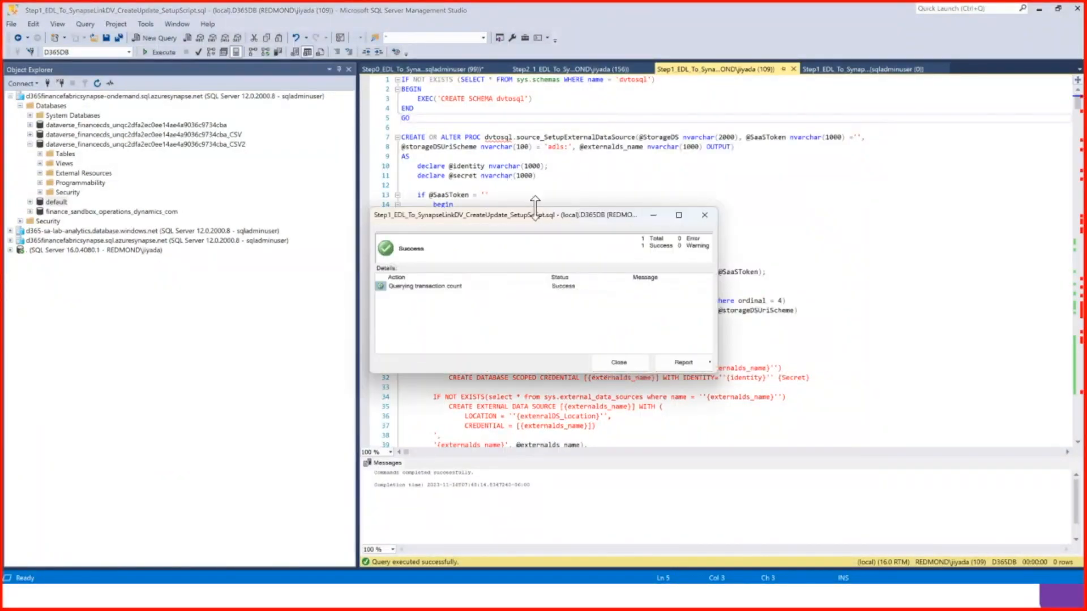
left_click(617, 362)
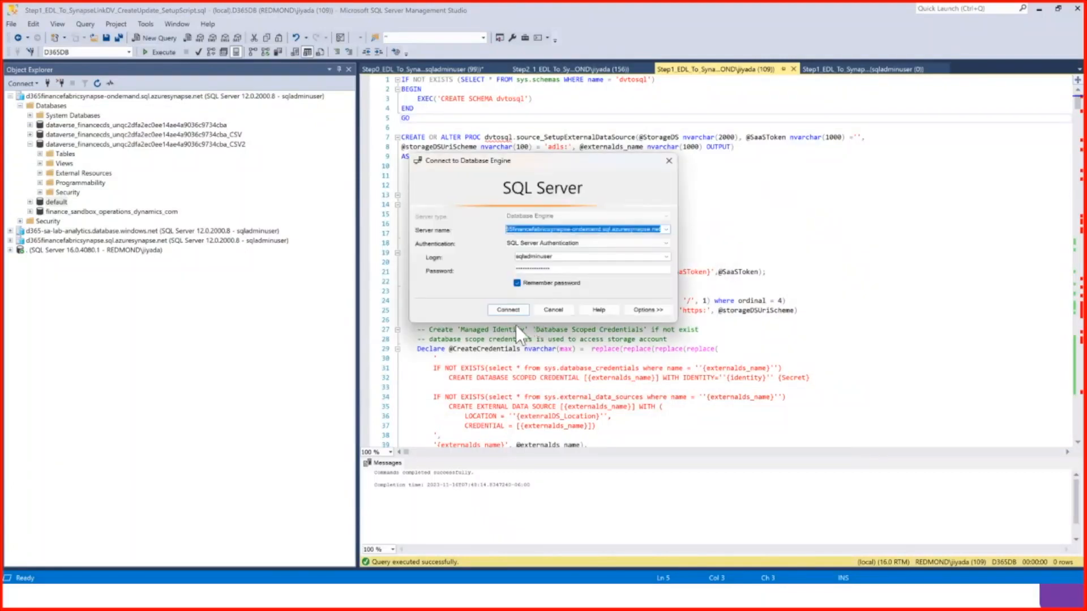
left_click(501, 311)
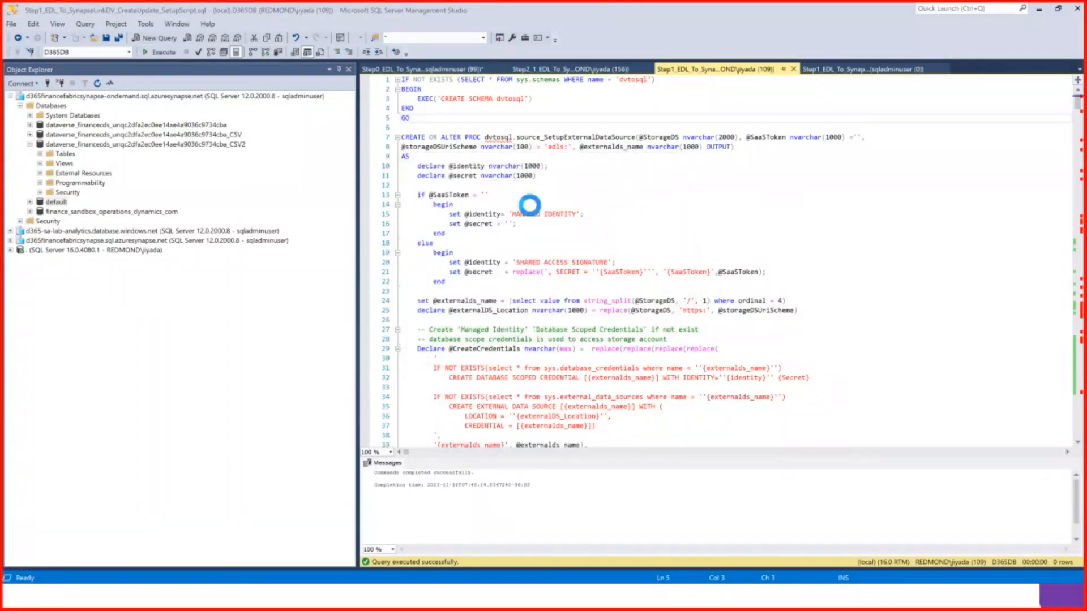
Set the Step1 script's database to dataverse_financecds_unqc2dfa2ec0ee14ae4a9036c9734cba_CSV2 and execute the setup script
left_click(129, 52)
left_click(137, 86)
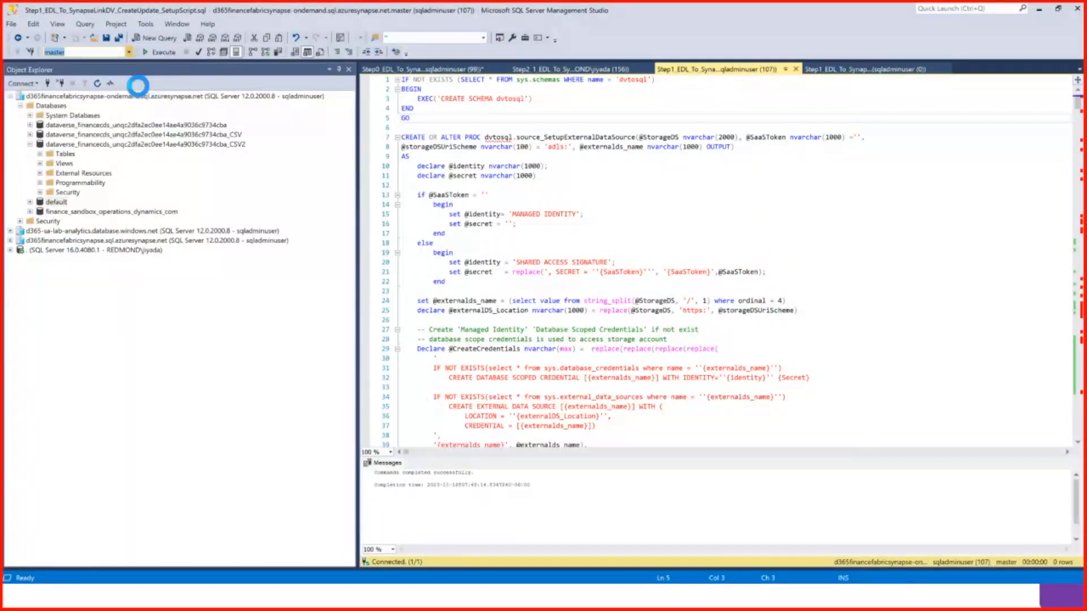
left_click(587, 175)
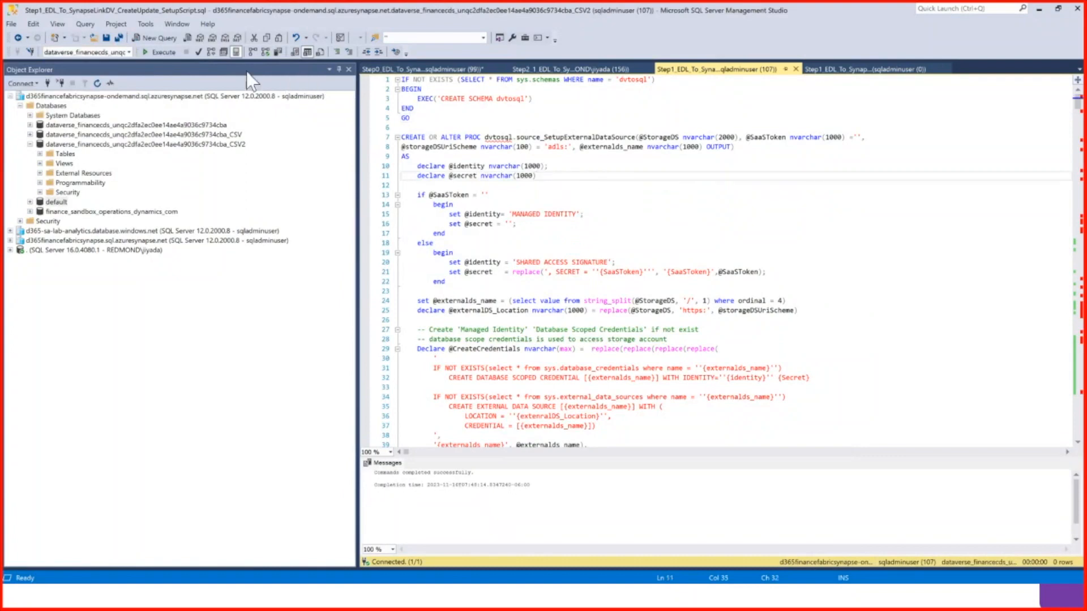
left_click(164, 52)
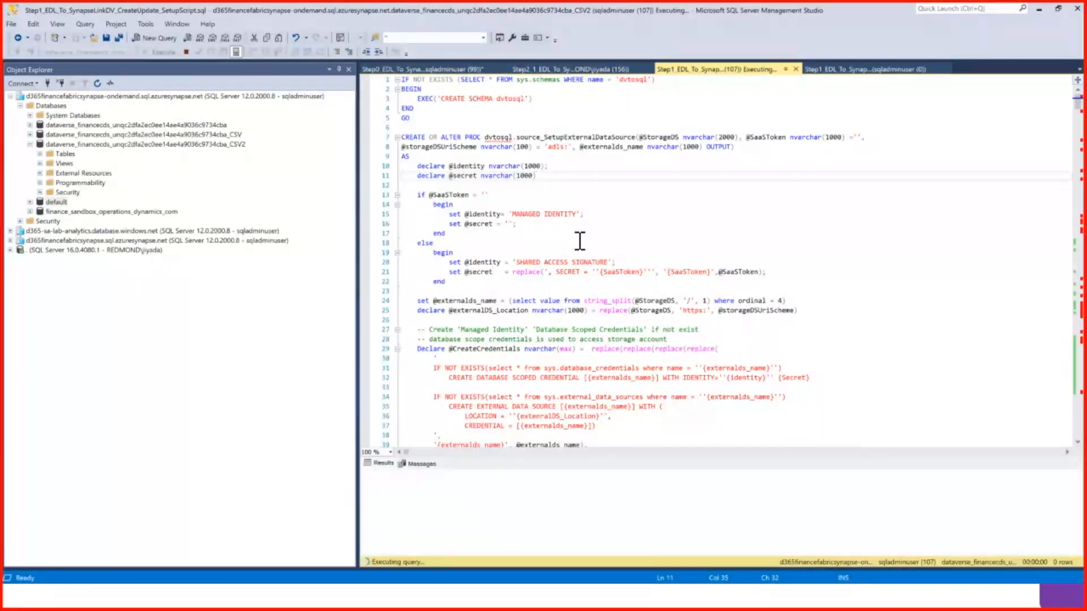
Examine the dvtosql stored procedures under Programmability in the CSV2 database
left_click(90, 144)
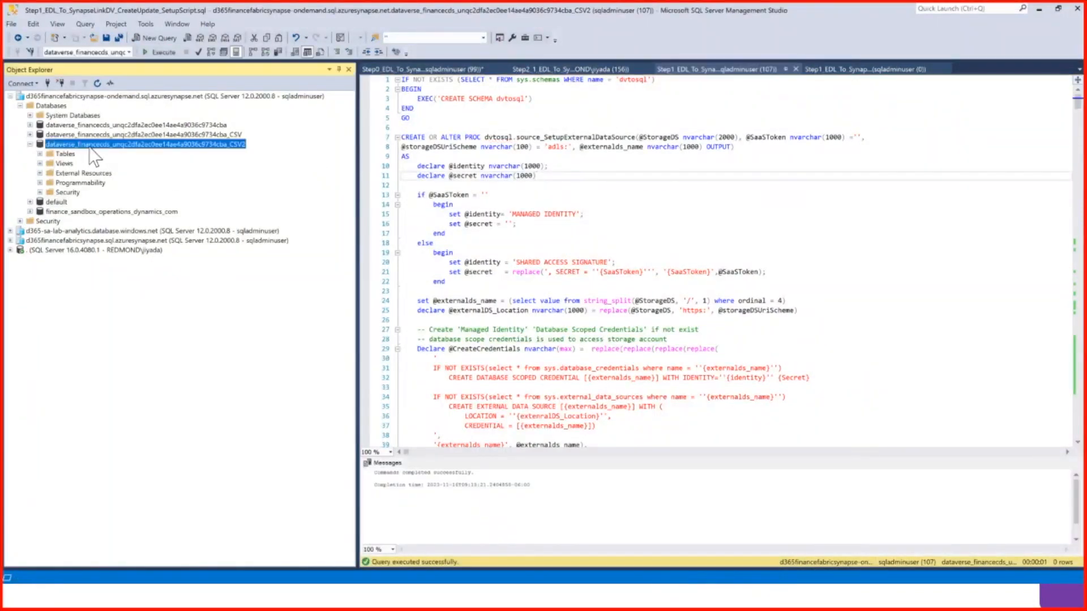
left_click(40, 182)
left_click(50, 192)
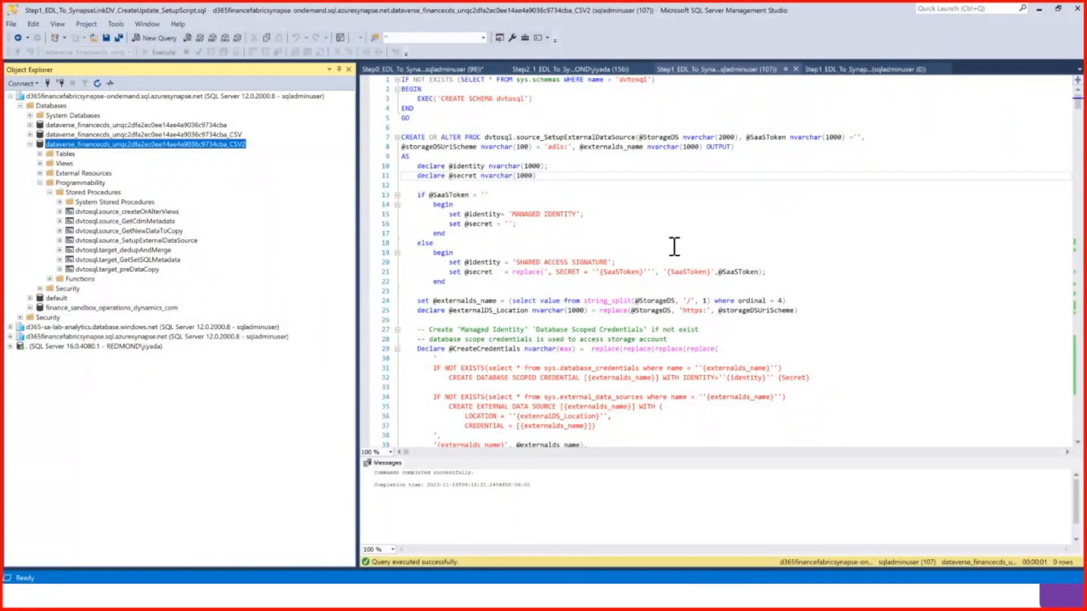
left_click(657, 278)
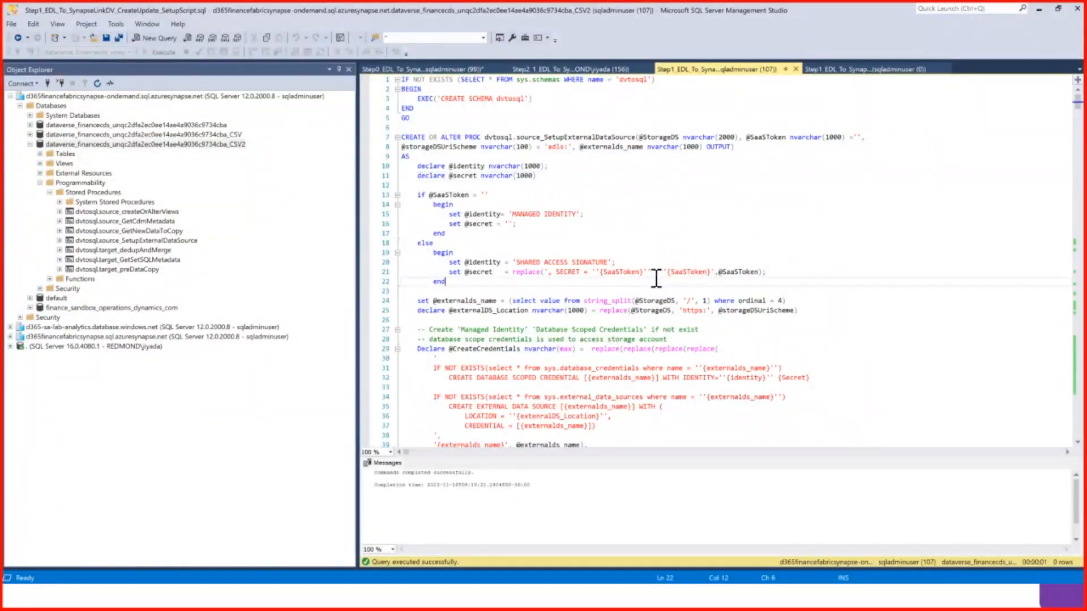
Collapse the CSV2 database and expand the d365-sa-lab-analytics.database.windows.net server to show its databases
left_click(29, 143)
key("Down")
key("Down")
key("Down")
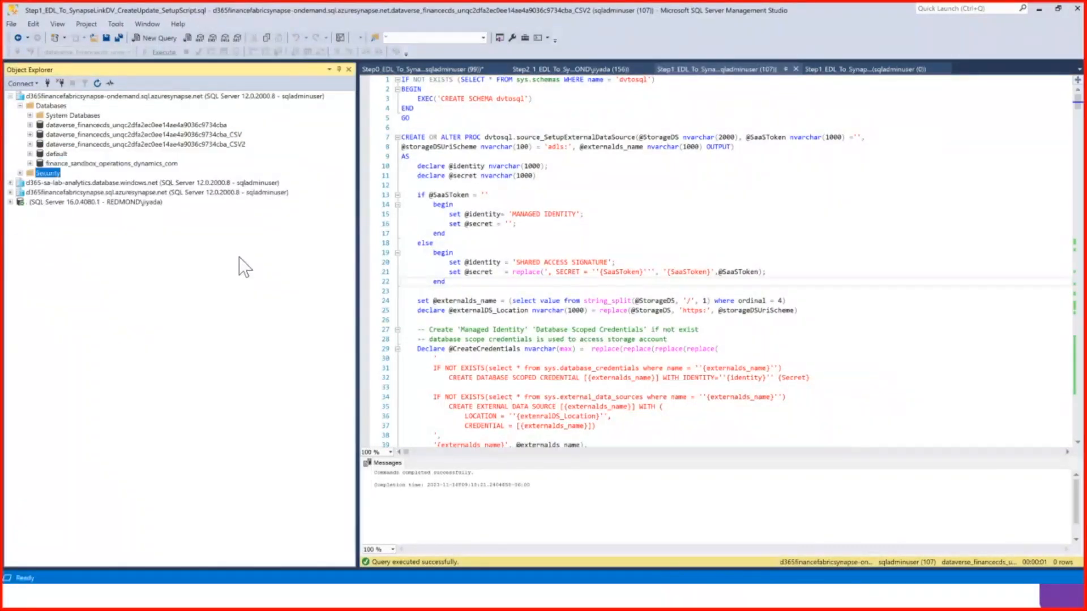
key("Down")
key("Right")
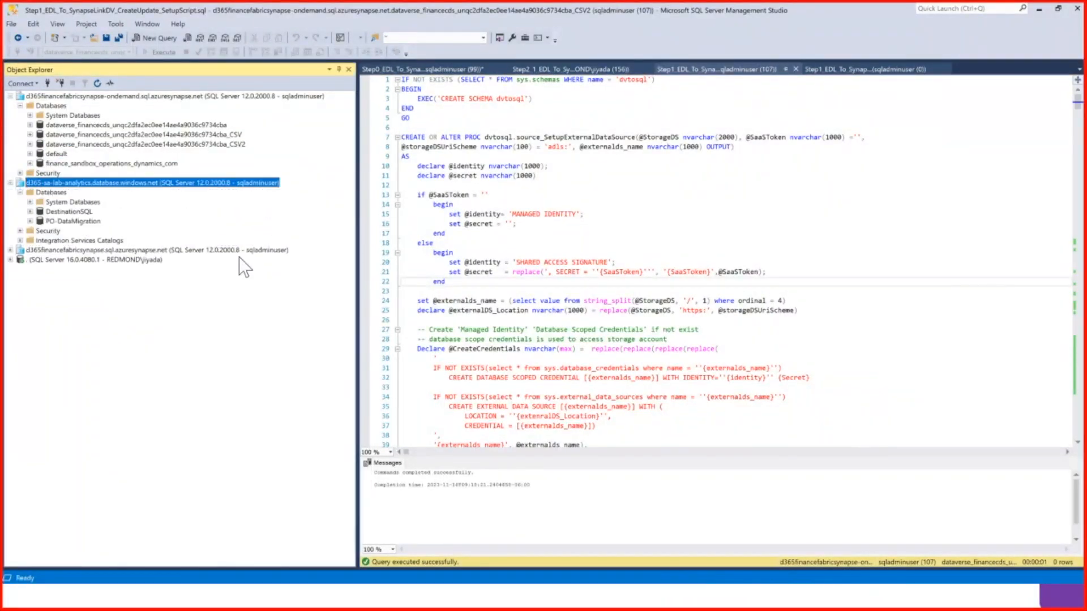
Expand the DestinationSQL database on the d365-sa-lab-analytics server to show its folders
key("Down")
key("Down")
key("Down")
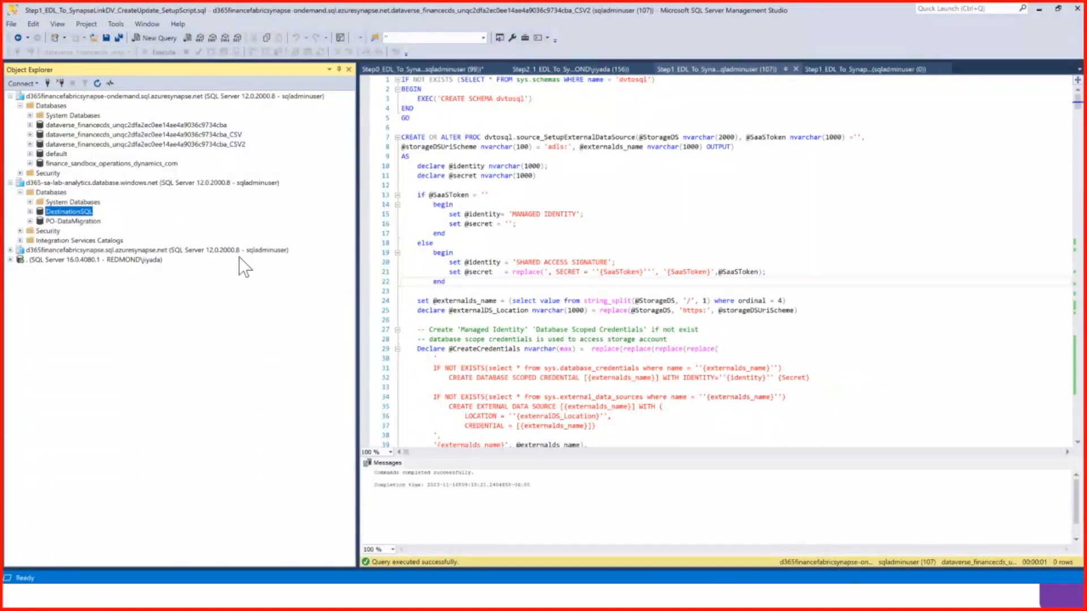
key("Right")
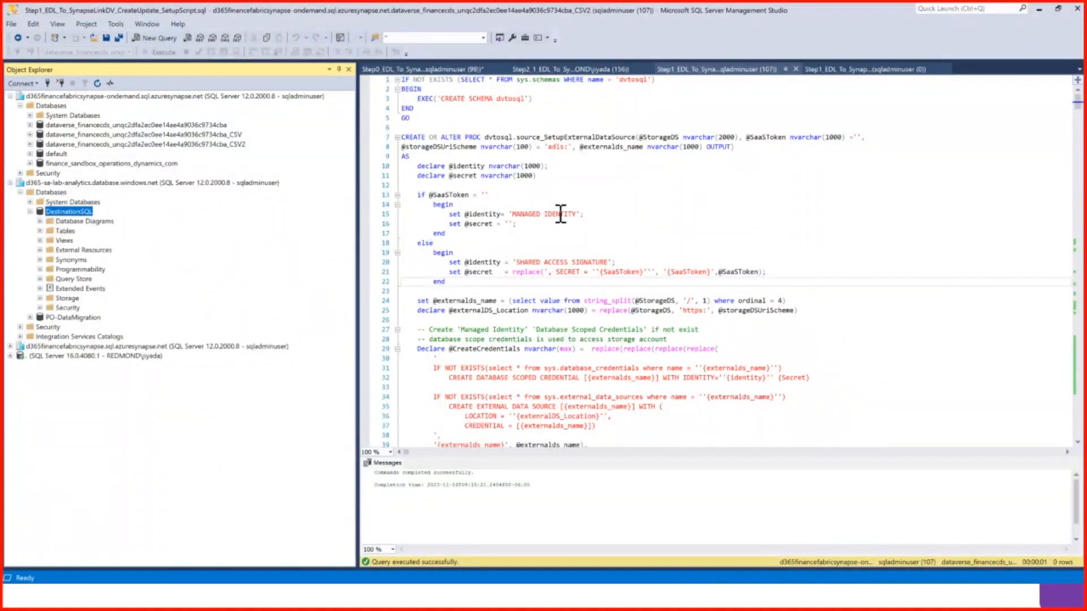
left_click(647, 214)
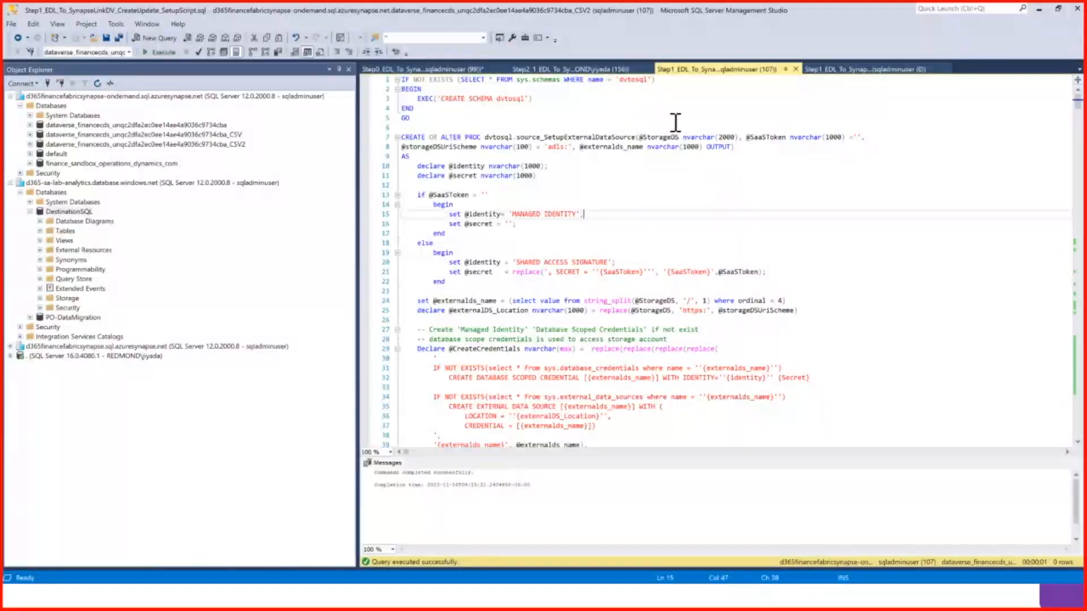
left_click(675, 202)
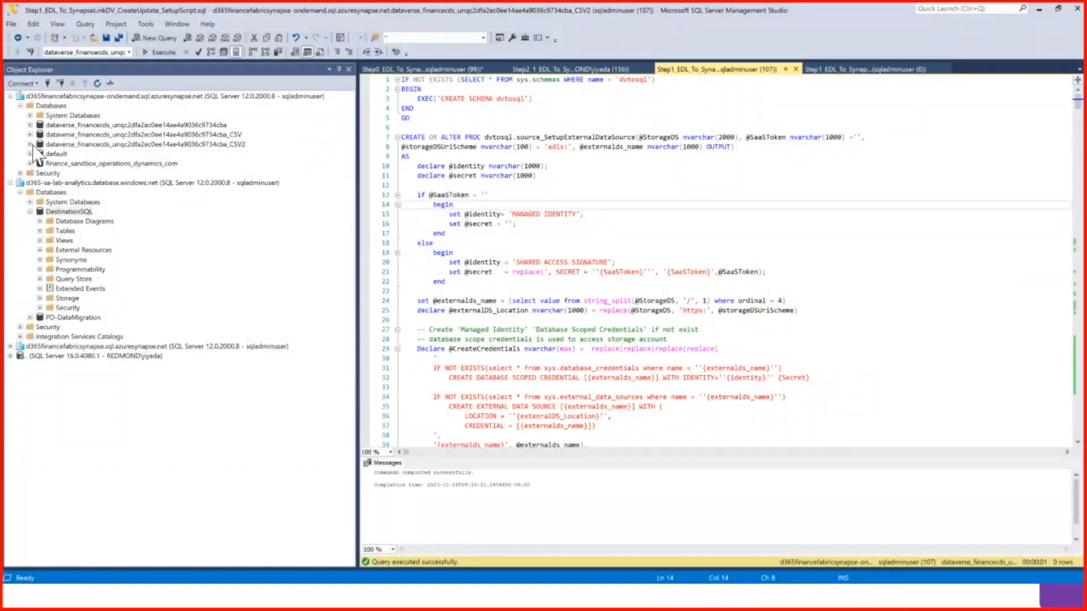
Expand the CSV2 database to review its dvtosql stored procedures, and revisit the Step0 and Step1 scripts
left_click(31, 144)
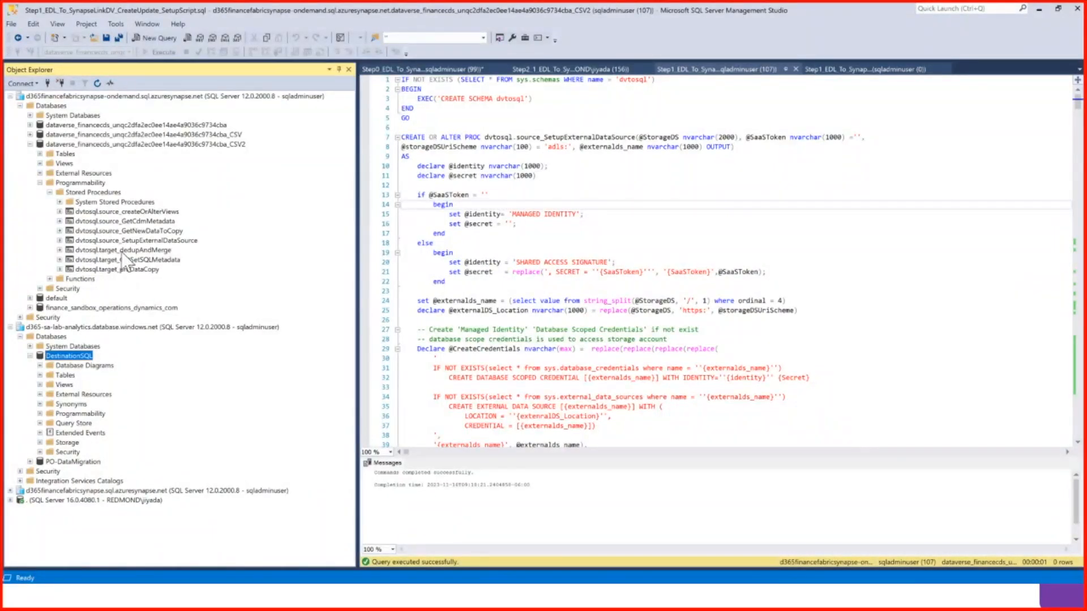
left_click(655, 234)
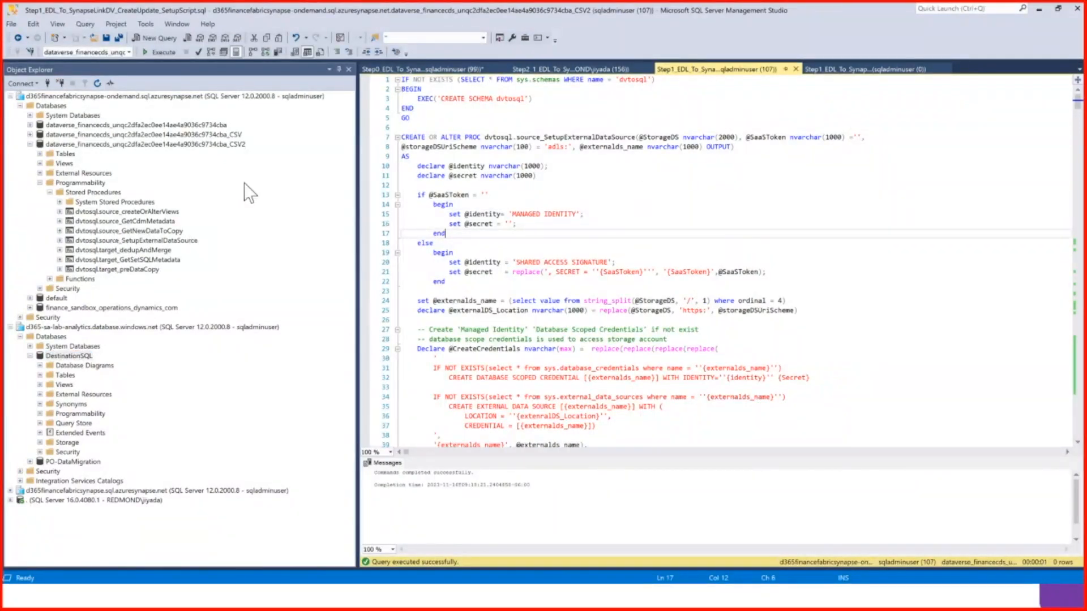
left_click(385, 69)
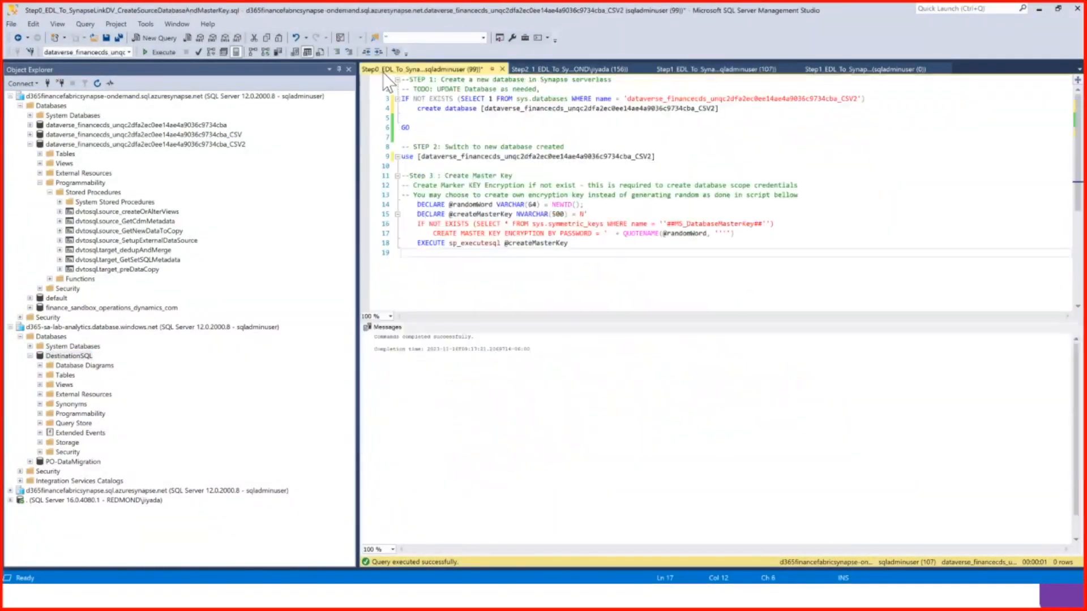
left_click(700, 69)
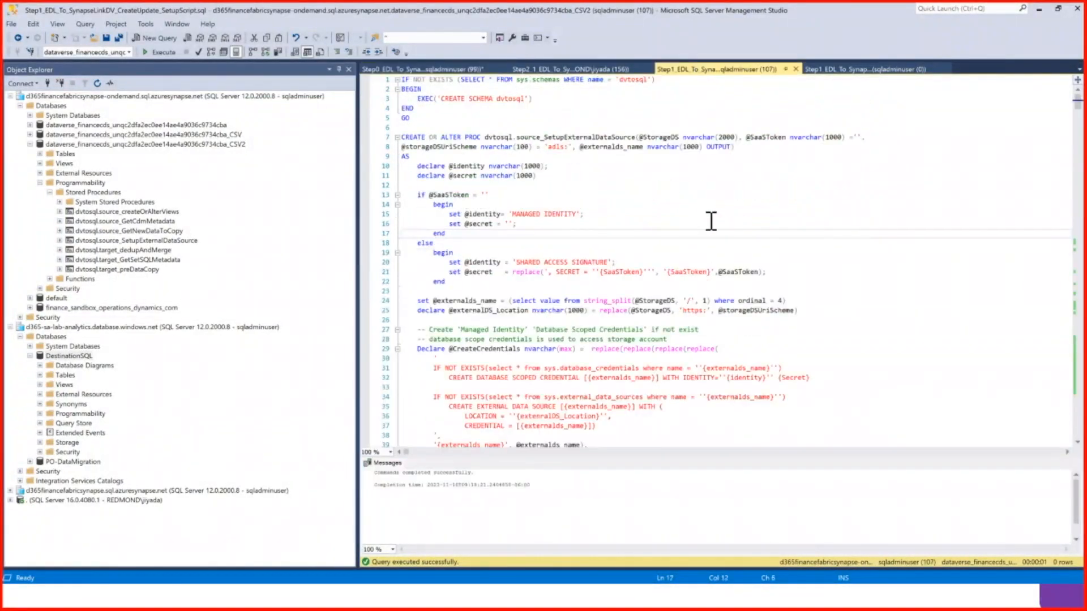
Switch to Synapse Studio in the browser, collapse the activities toolbox and display the DVLinkToSQL_IncrementalCopy pipeline's parameters
left_click(1040, 10)
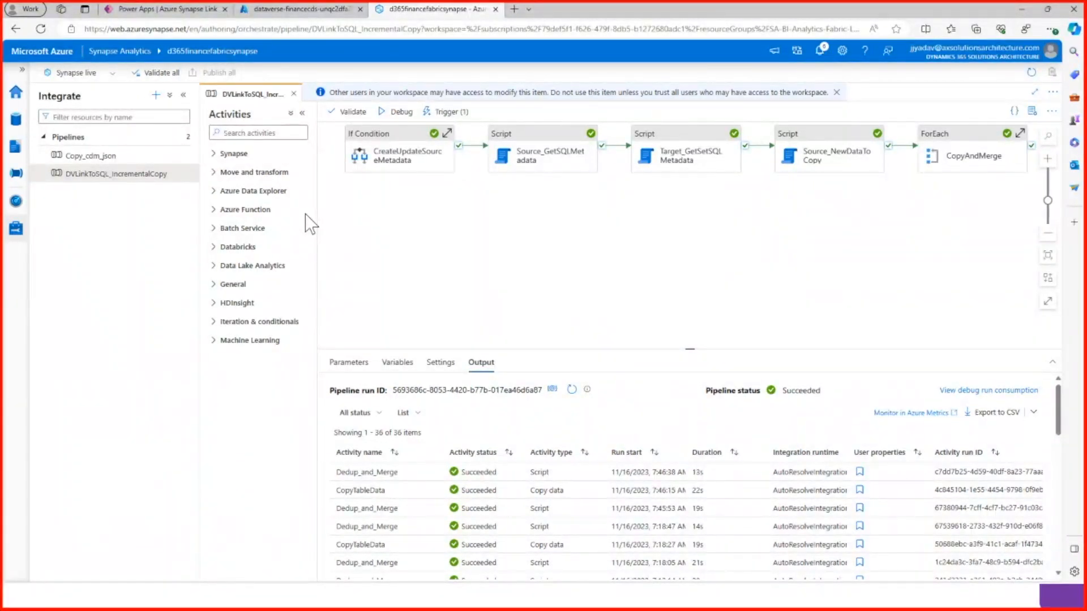
left_click(302, 114)
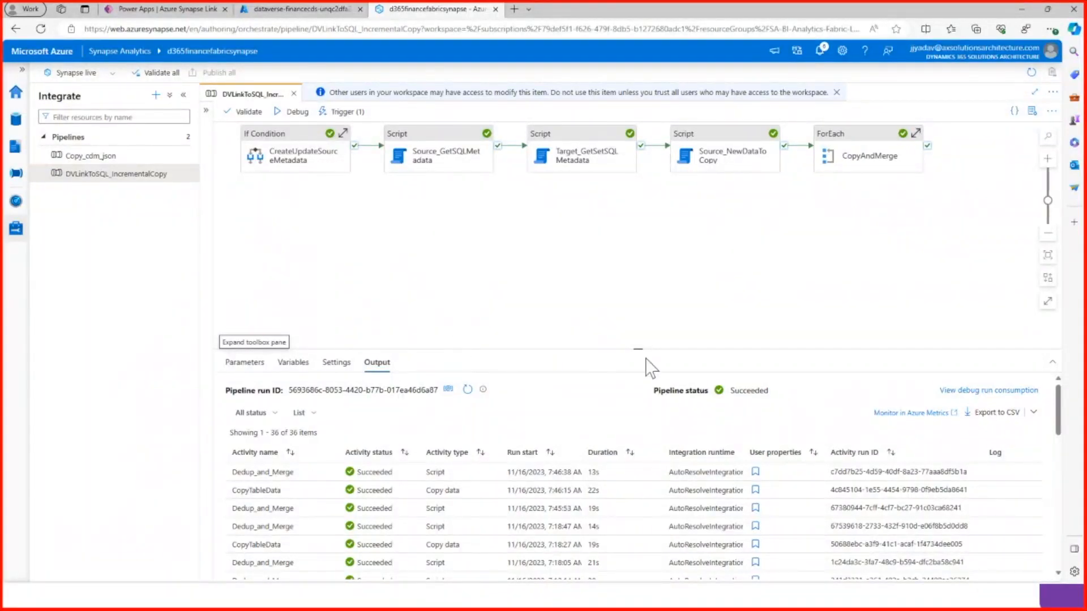
left_click_drag(638, 348, 603, 278)
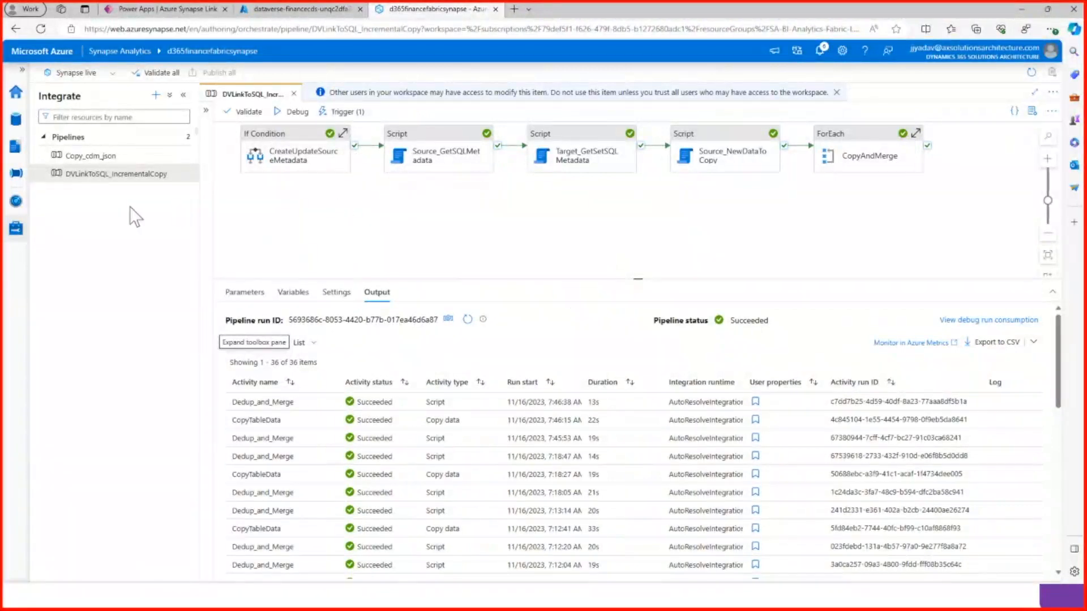
left_click(244, 299)
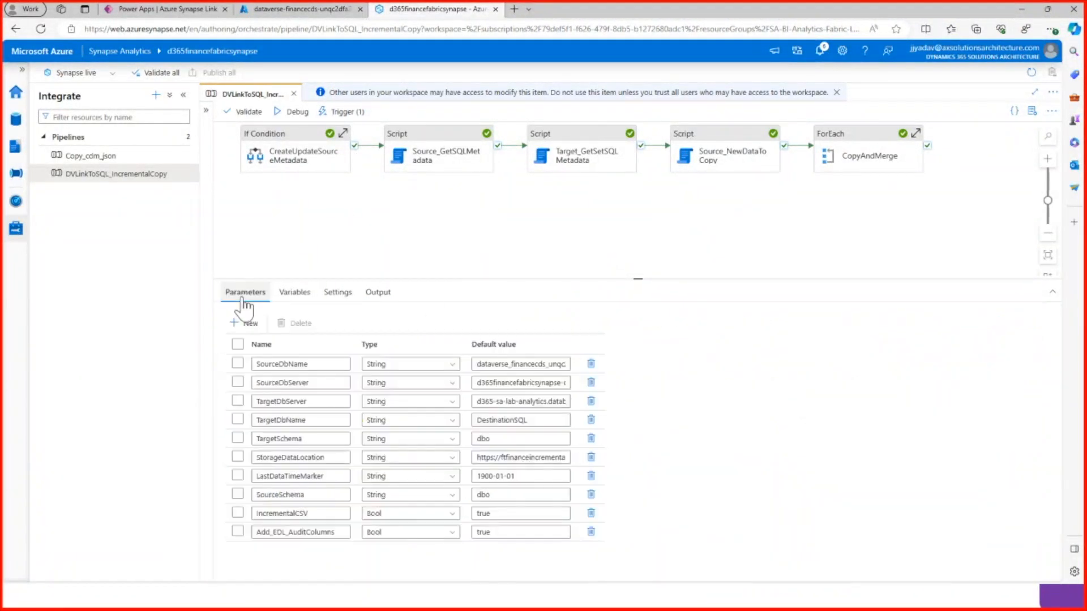
Enlarge the pipeline's parameter area and resize the Name, Type and Default value columns so the full default values are readable
left_click_drag(632, 276, 618, 218)
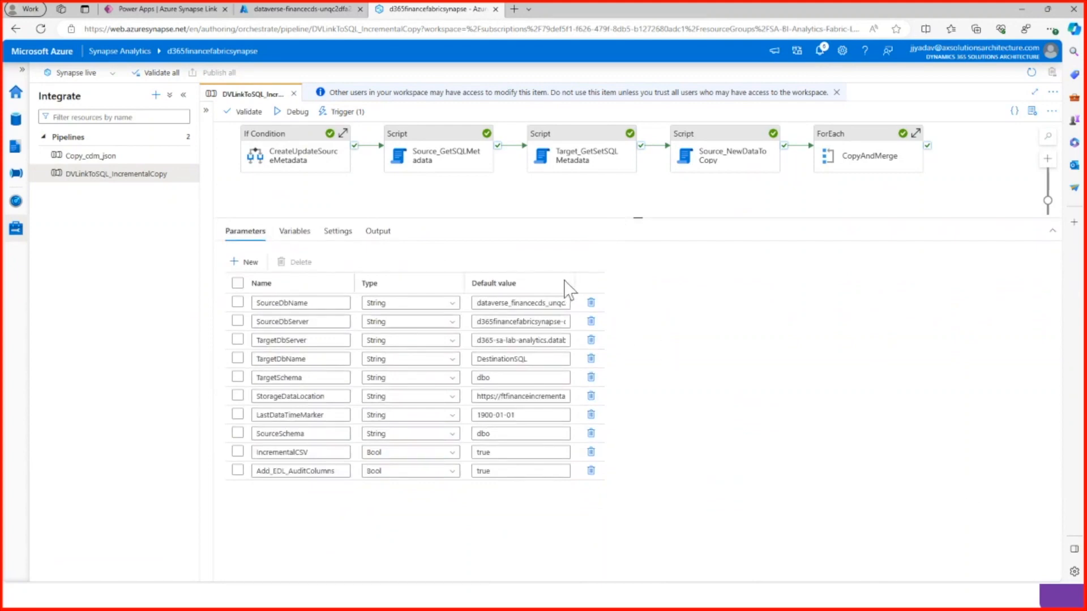
left_click_drag(575, 284, 909, 295)
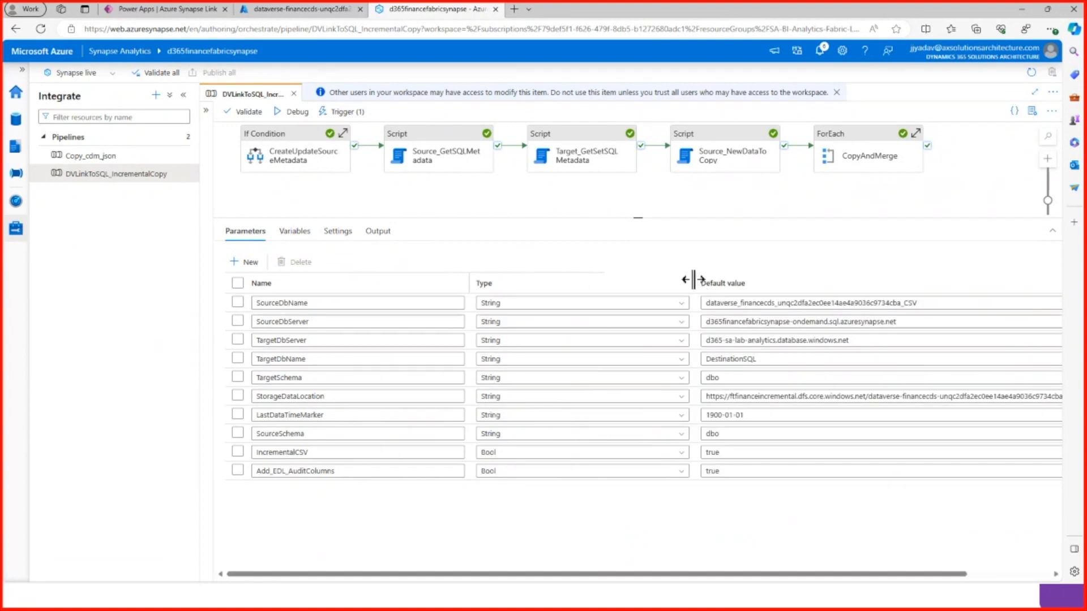
left_click_drag(691, 278, 633, 280)
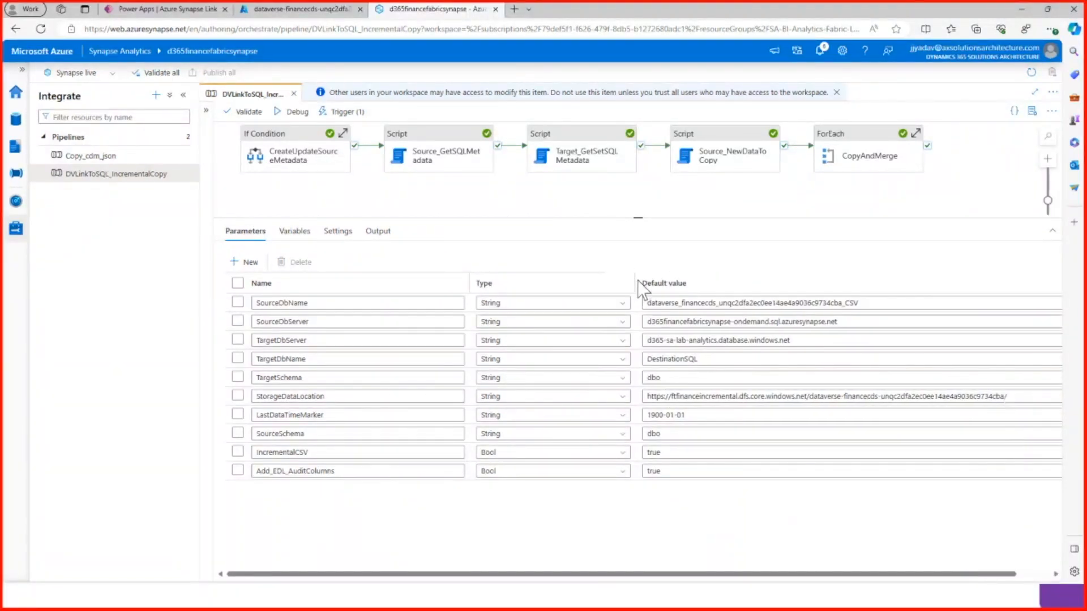
left_click_drag(634, 282, 579, 281)
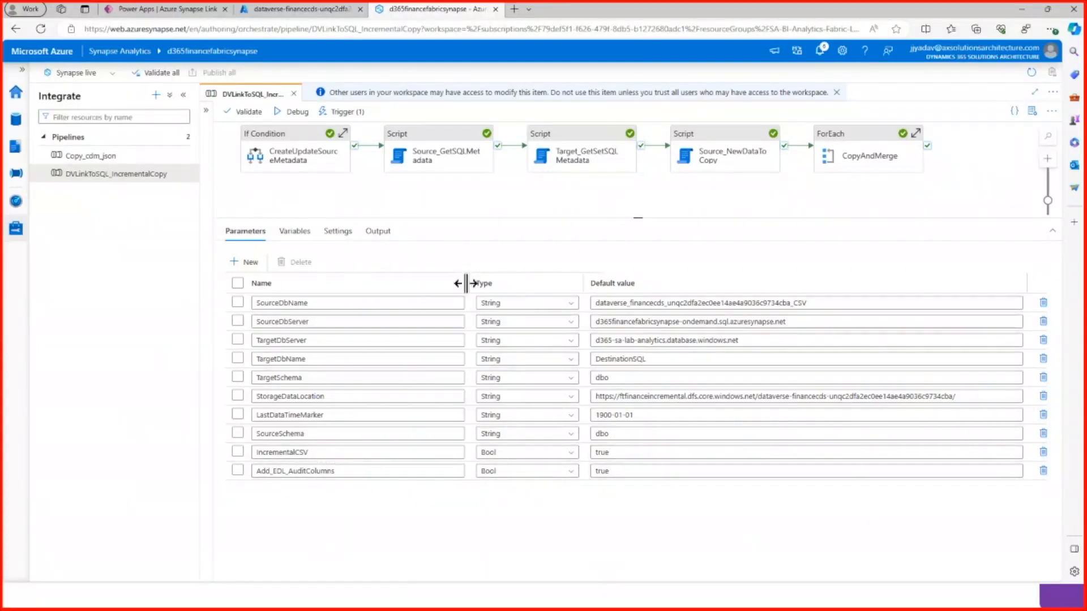
left_click_drag(463, 282, 389, 280)
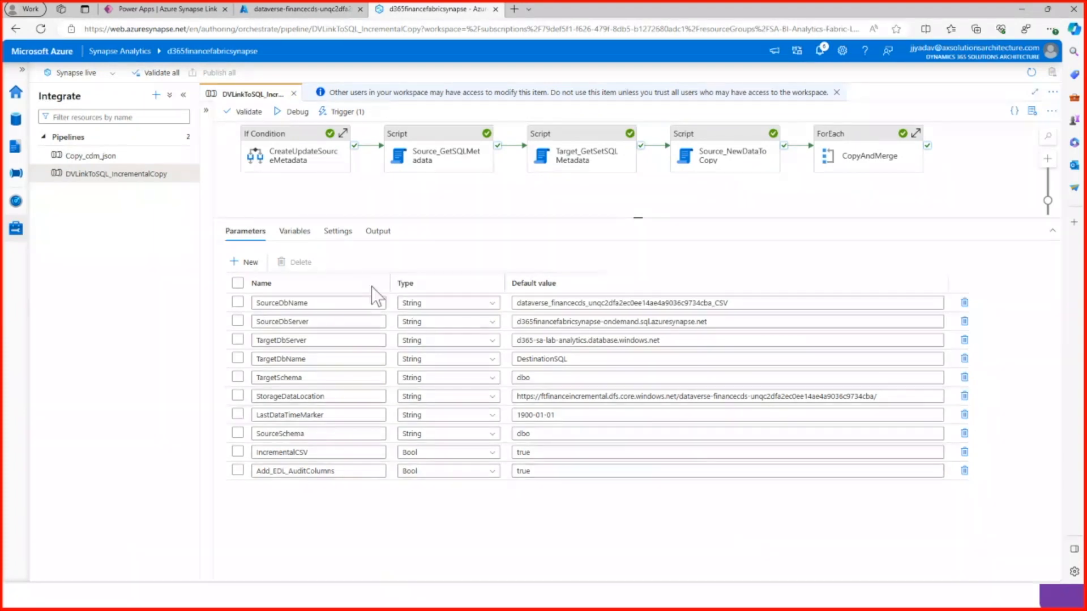
Examine the CreateUpdateMetadata script in the True case of CreateUpdateSourceMetadata, cancel without changes and return to the main pipeline
left_click(285, 161)
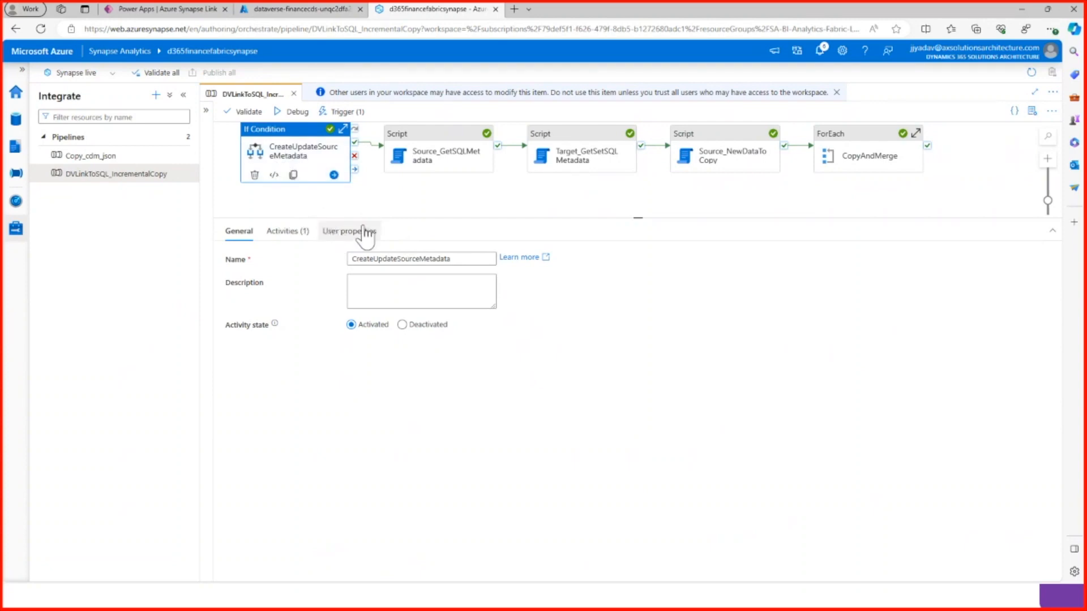
left_click(292, 238)
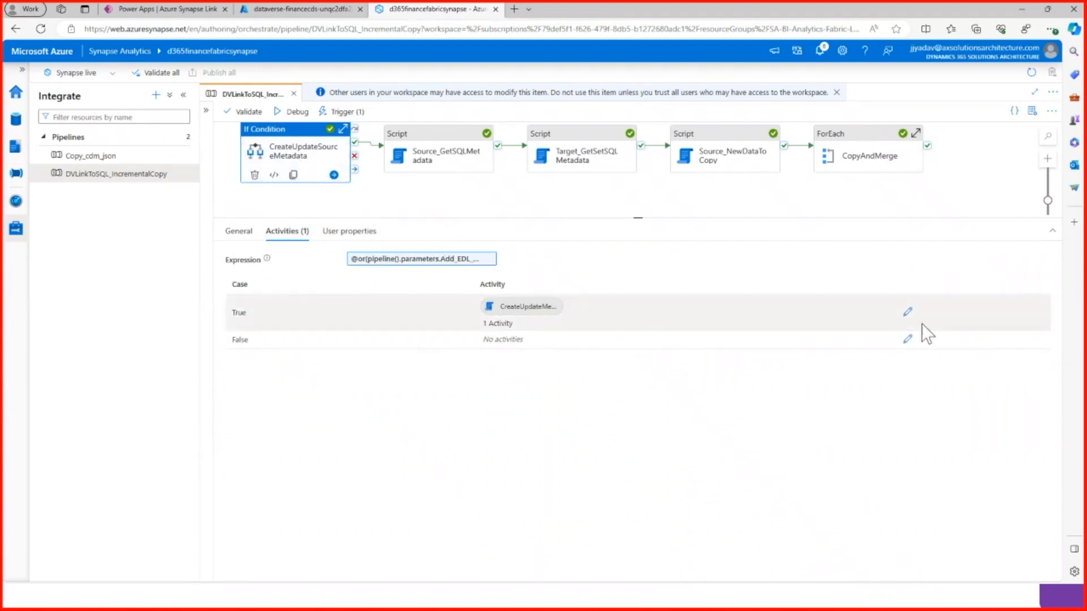
left_click(907, 312)
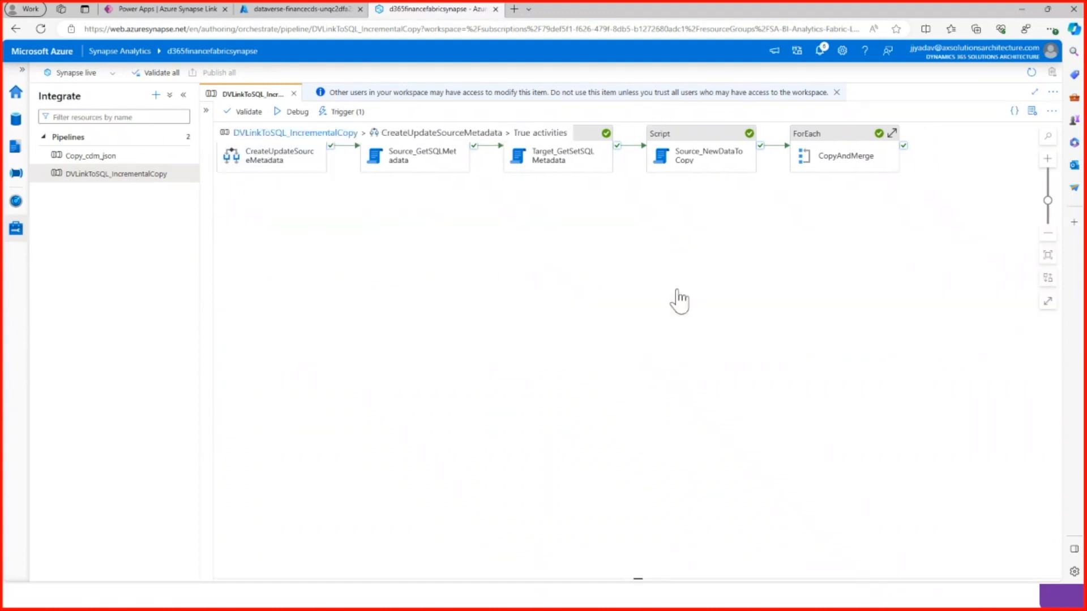
left_click(641, 152)
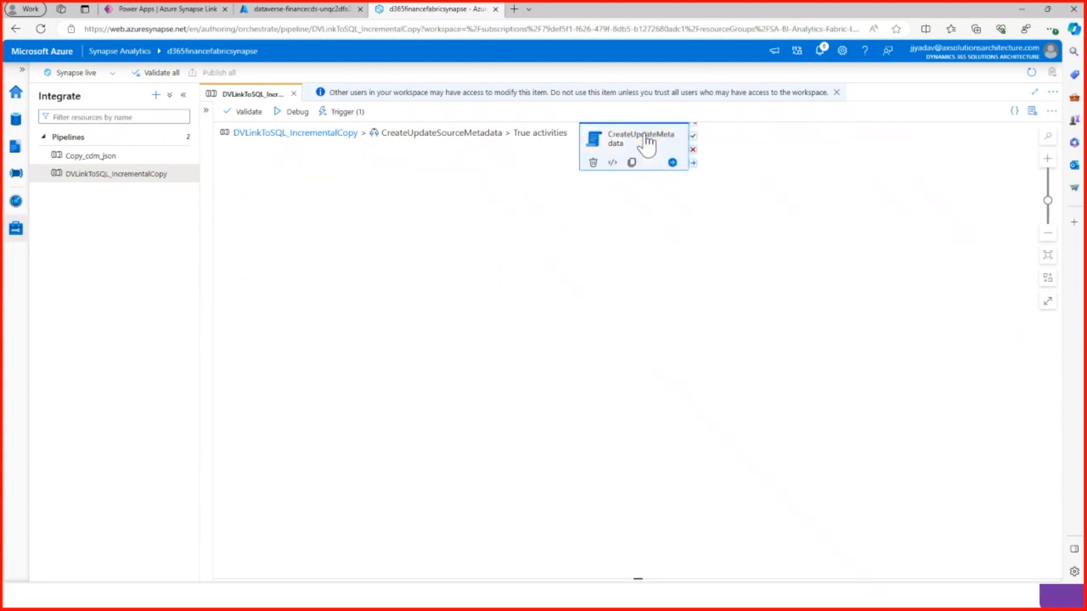
left_click(280, 231)
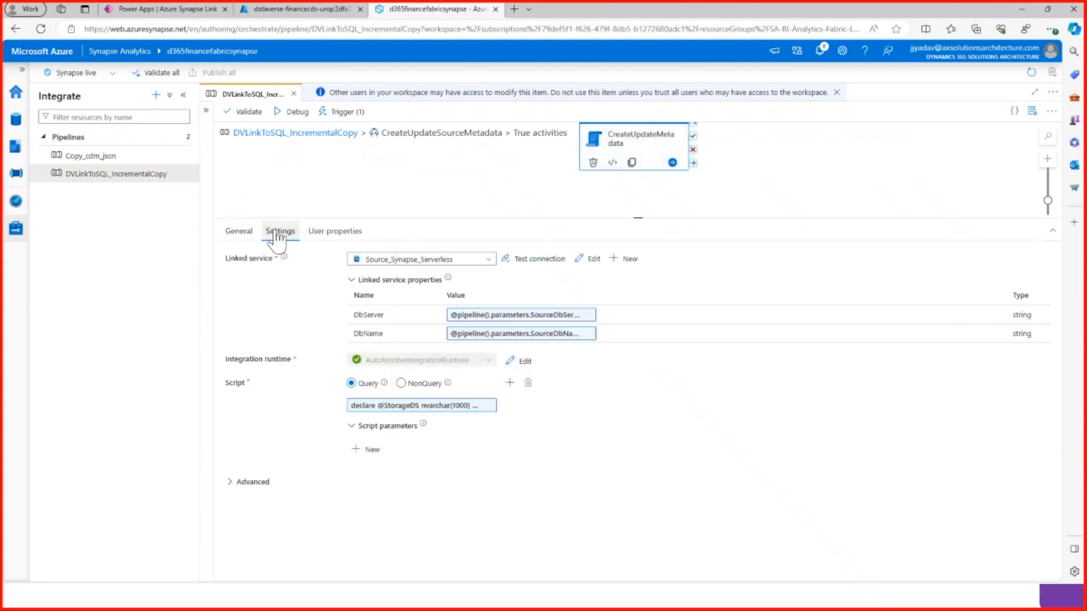
left_click(429, 409)
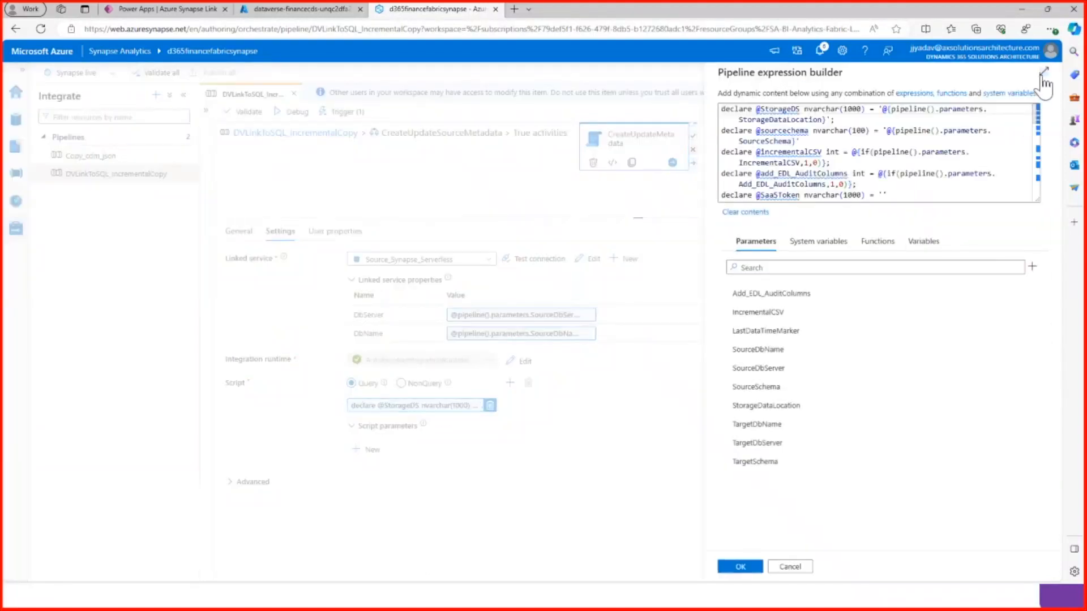
left_click(1044, 73)
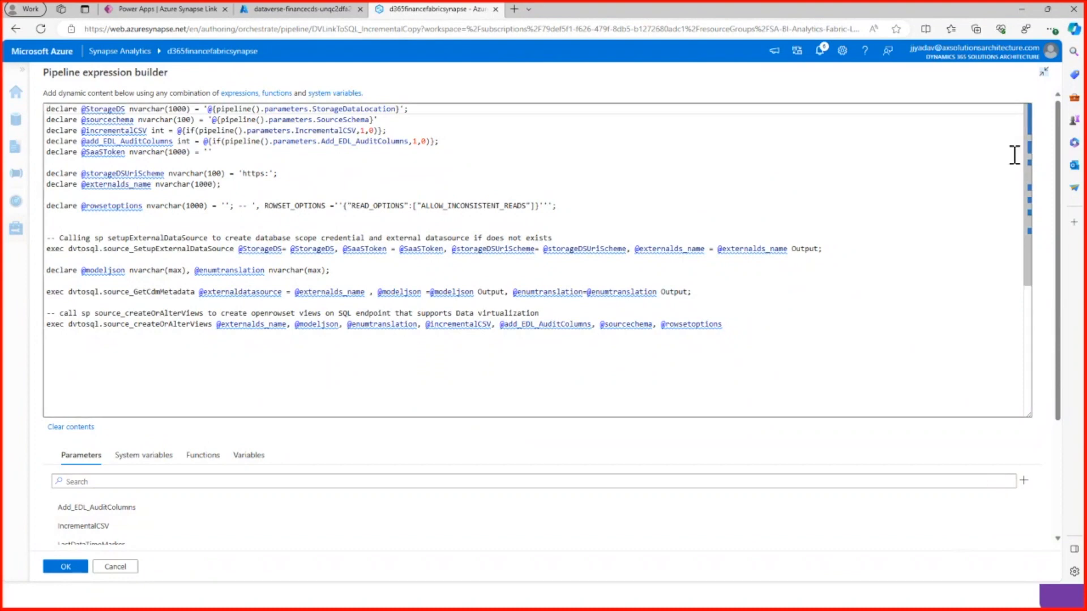
left_click(122, 568)
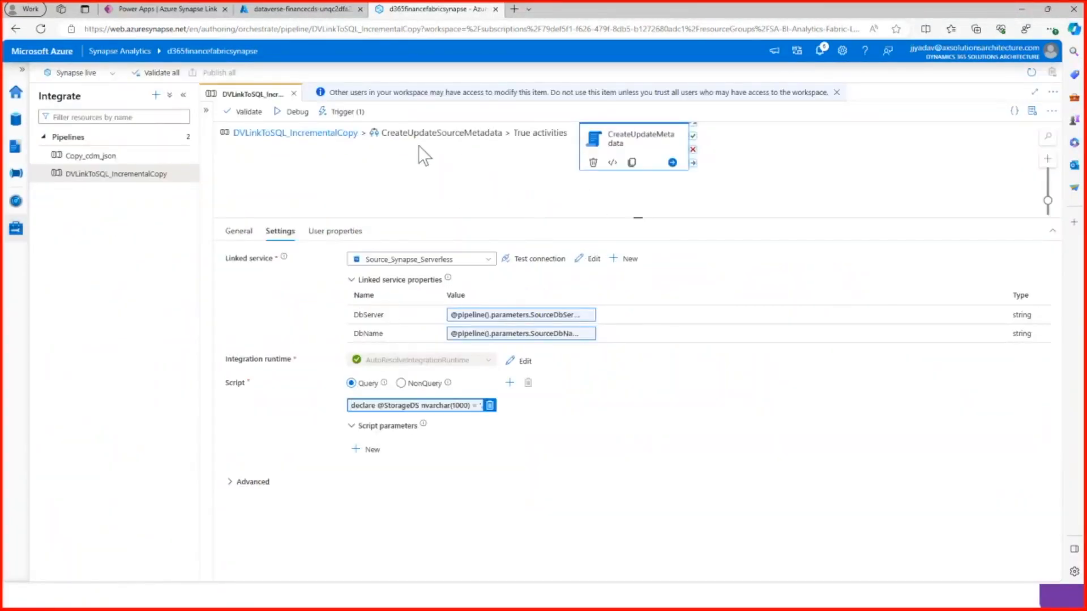
left_click(339, 136)
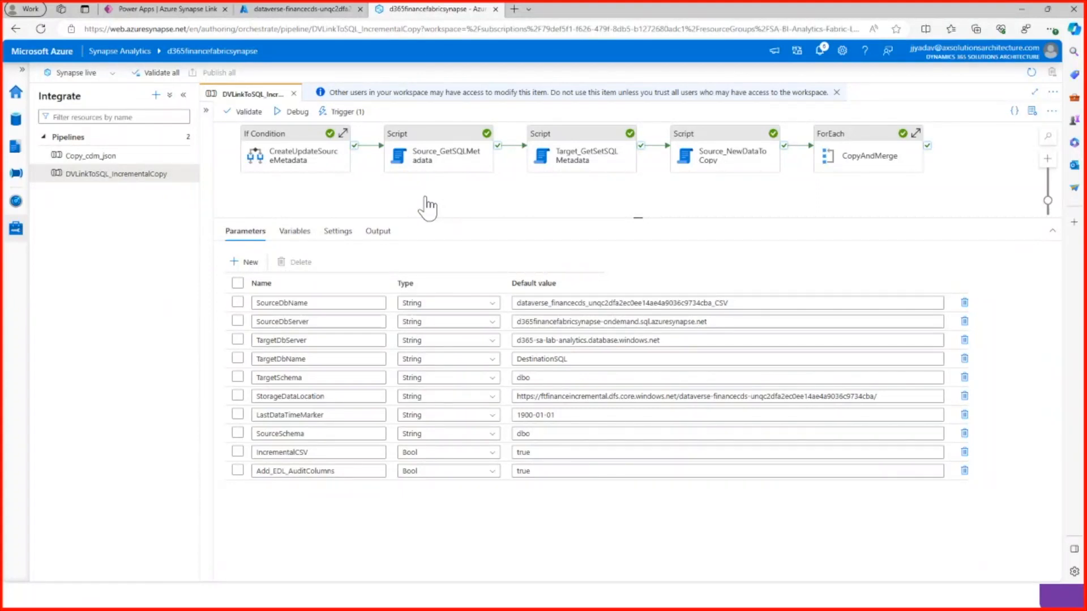
Examine the Source_GetSQLMetadata activity's settings and script expression, then cancel without changes
left_click(427, 153)
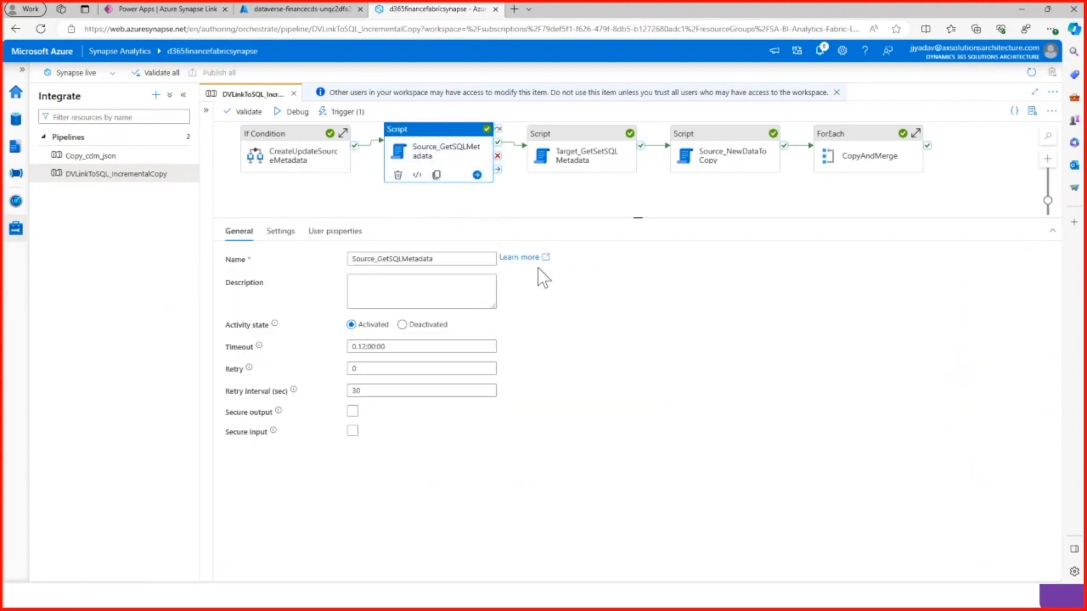
left_click(279, 233)
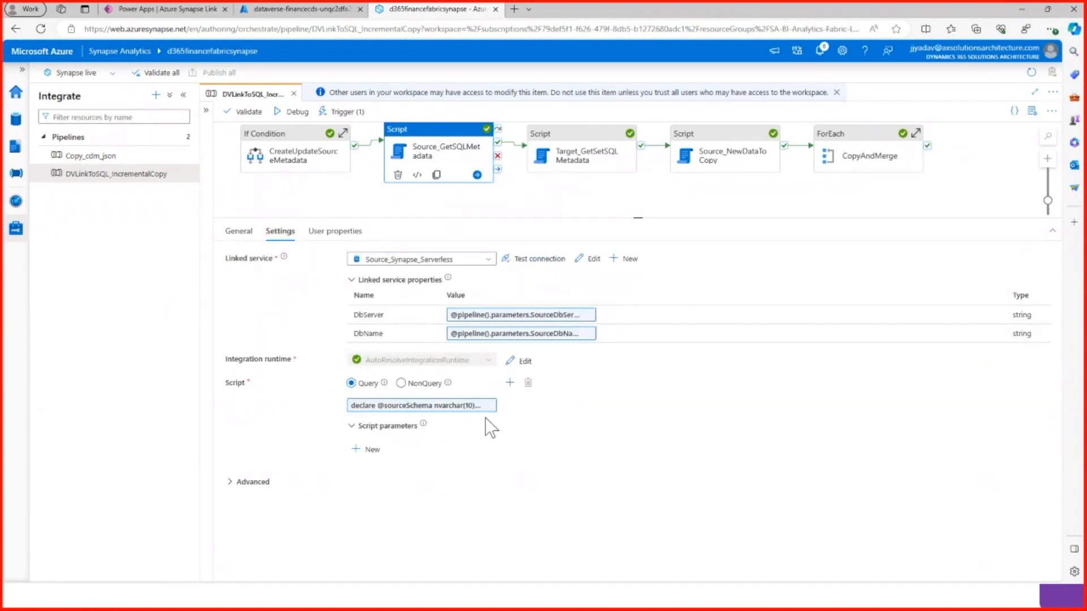
left_click(441, 406)
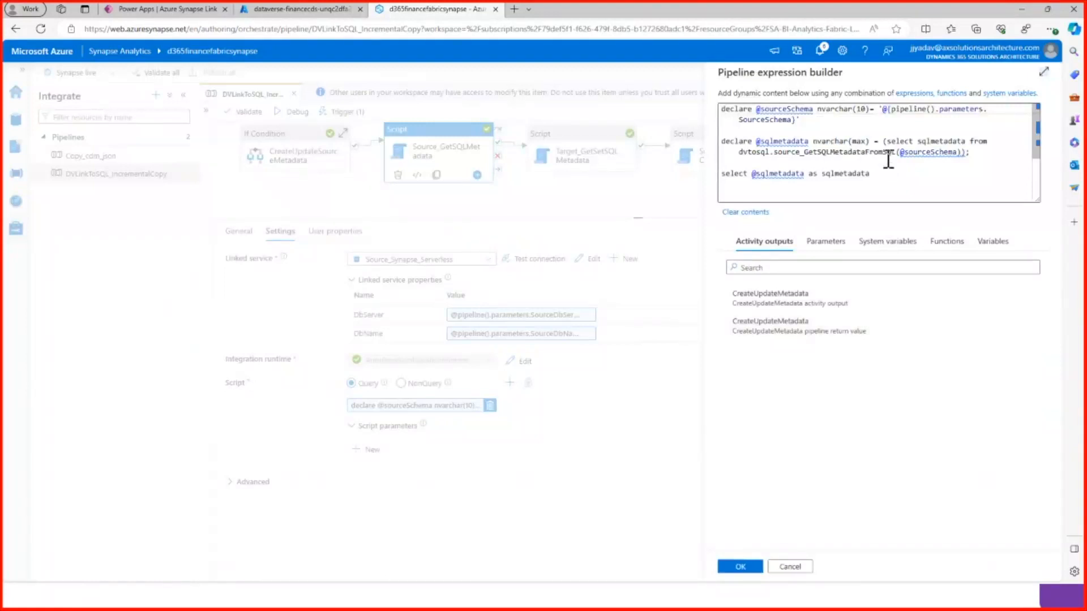
left_click_drag(1039, 200, 1052, 235)
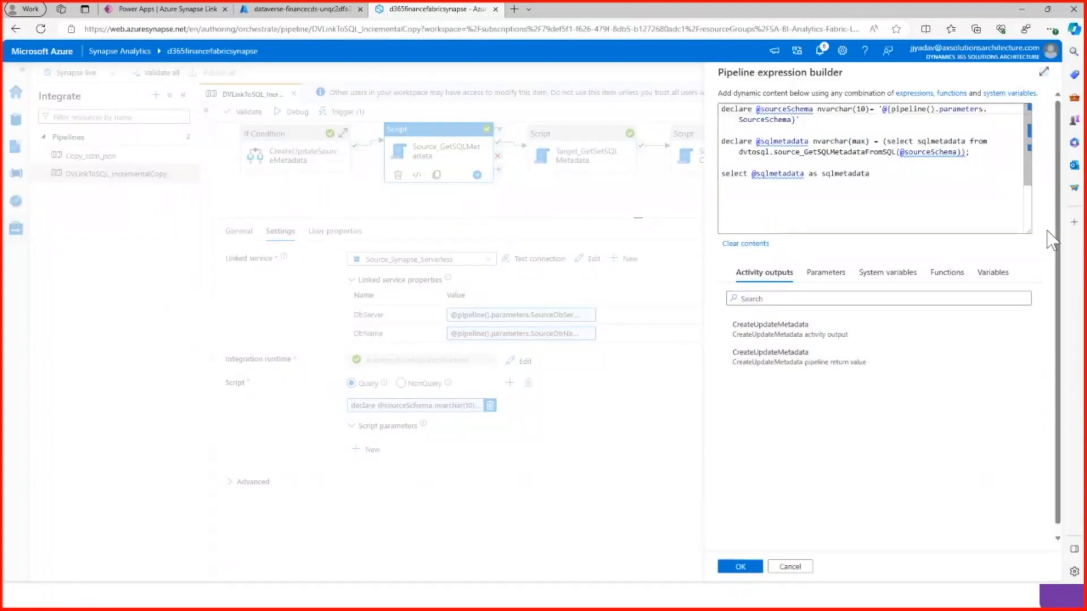
left_click(790, 567)
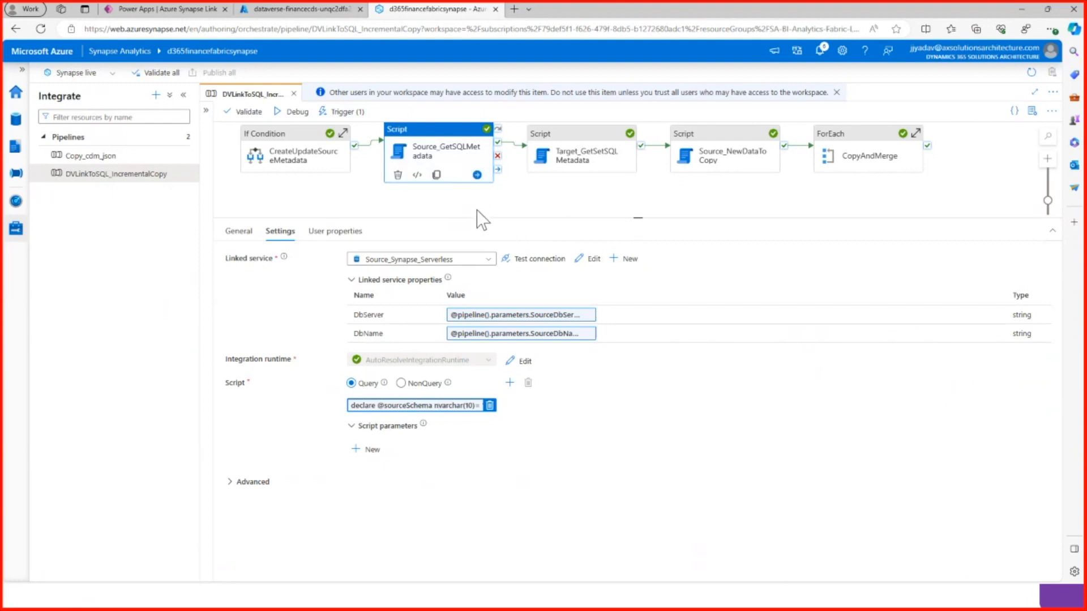
Examine the Target_GetSetSQLMetadata activity's settings and its enlarged script expression, then cancel without changes
left_click(566, 148)
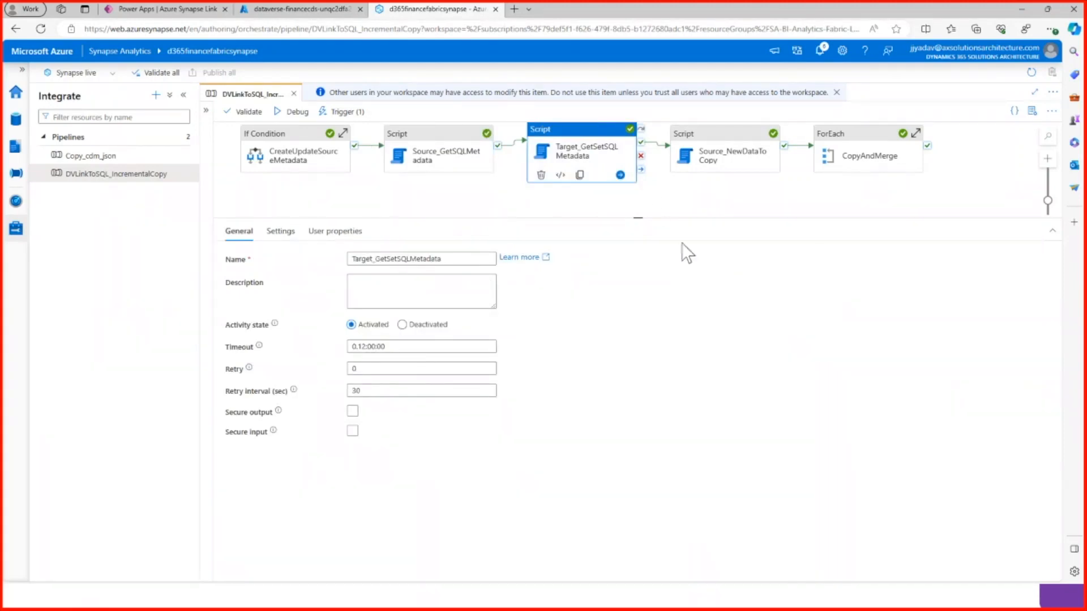
left_click(281, 232)
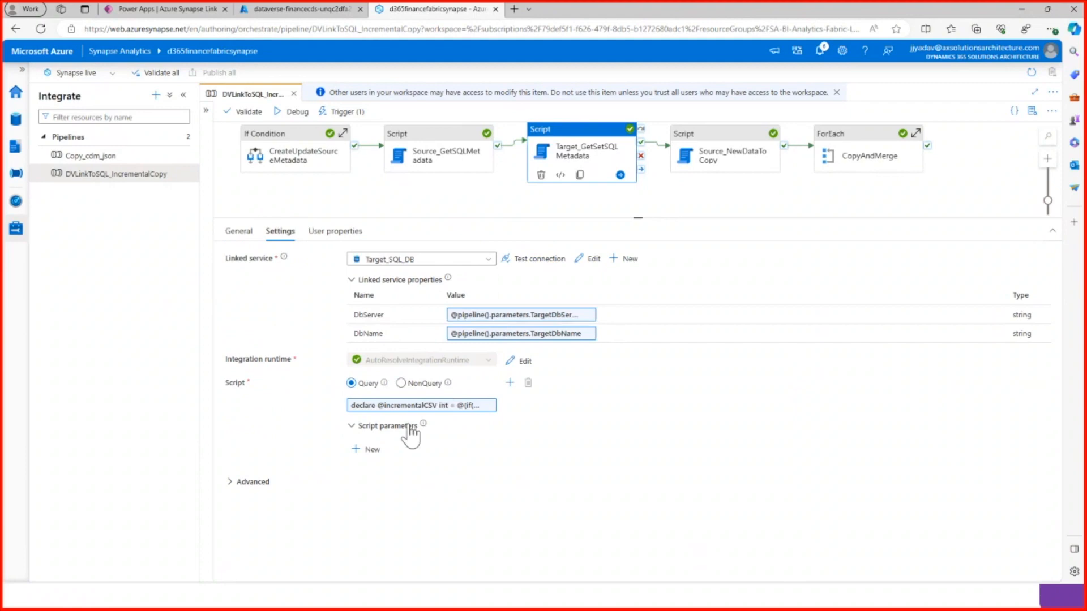
left_click(381, 406)
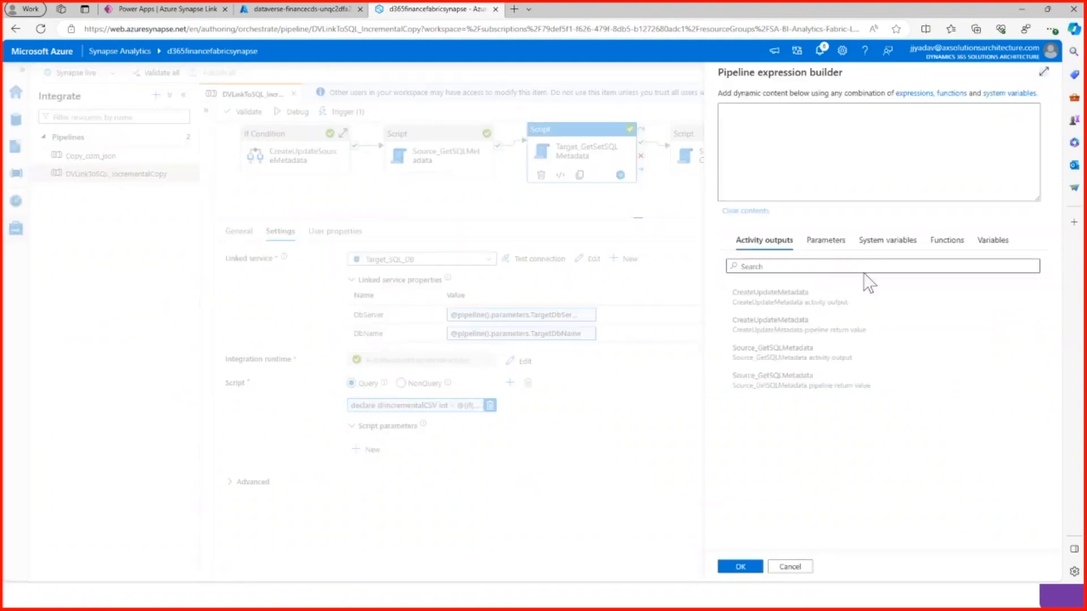
left_click(1044, 71)
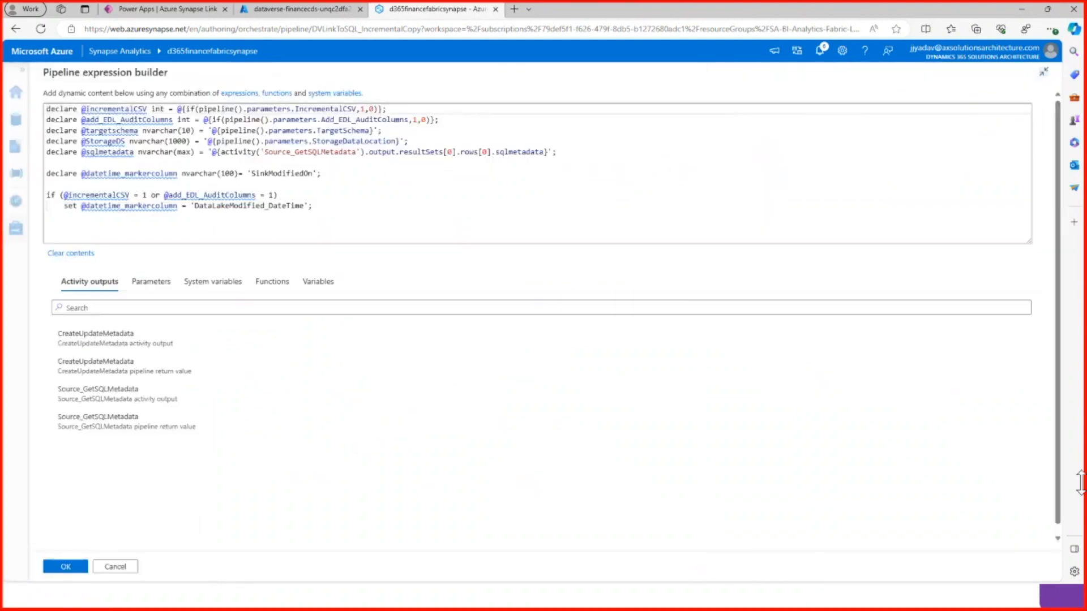
left_click_drag(1081, 483, 1030, 356)
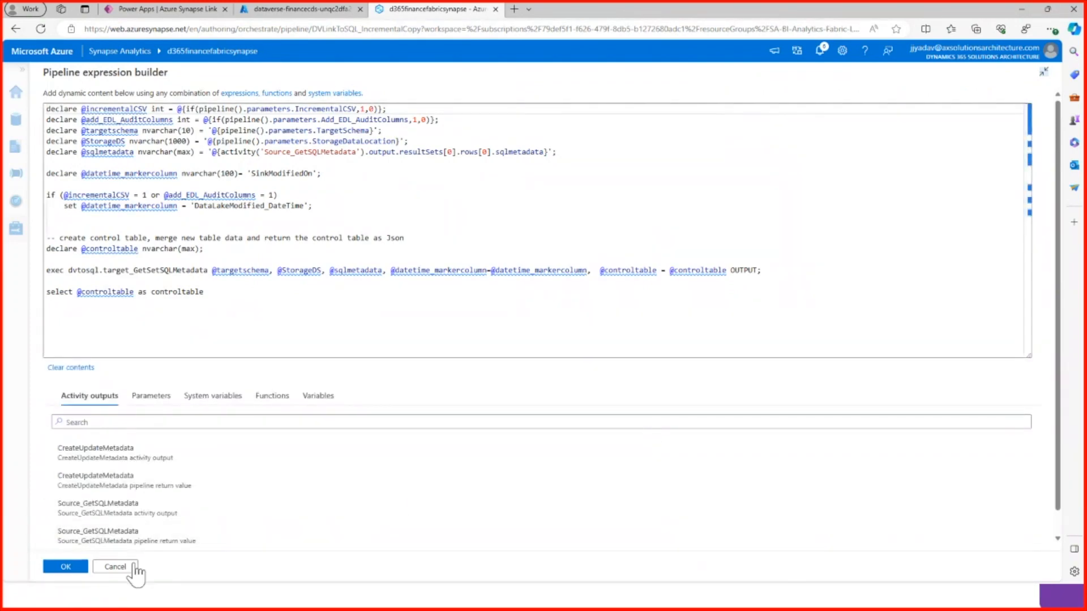
left_click(115, 567)
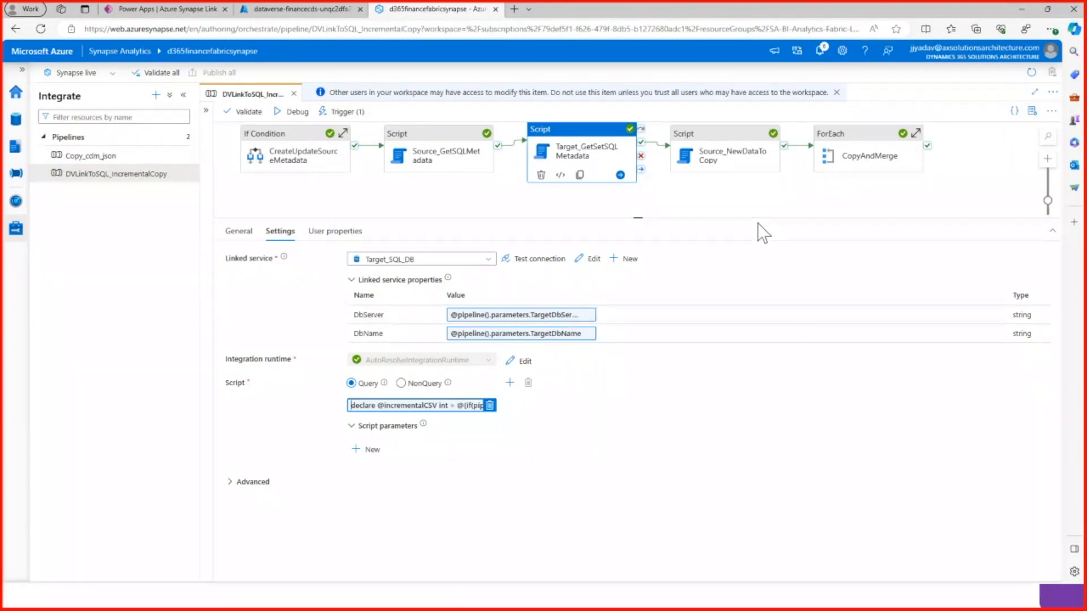
Select the Source_NewDataToCopy activity, then switch to the Azure storage container and examine the timestamped folders at its root
left_click(715, 151)
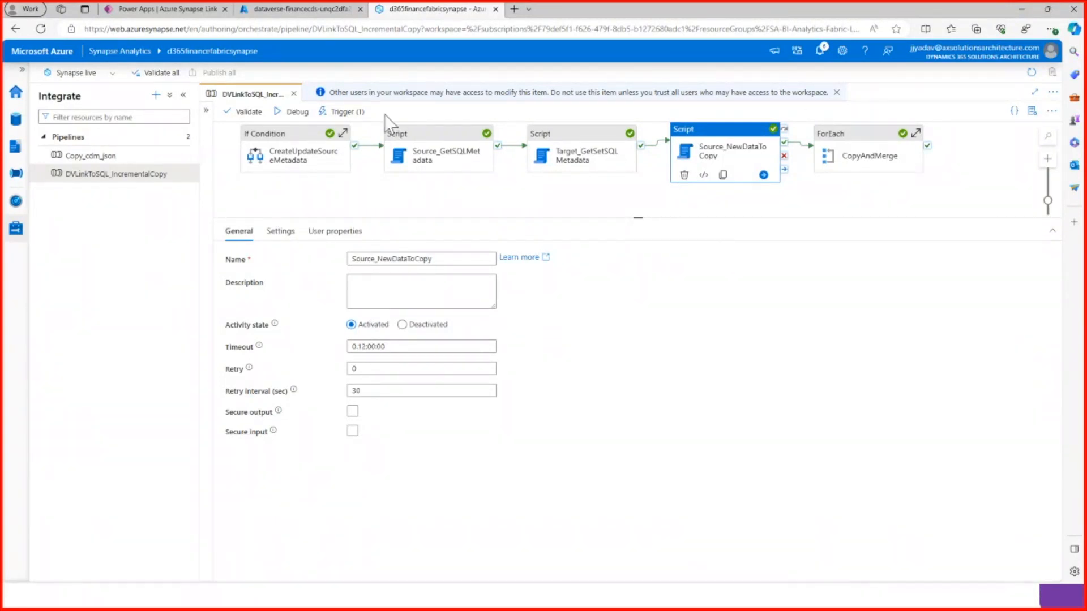
left_click(295, 12)
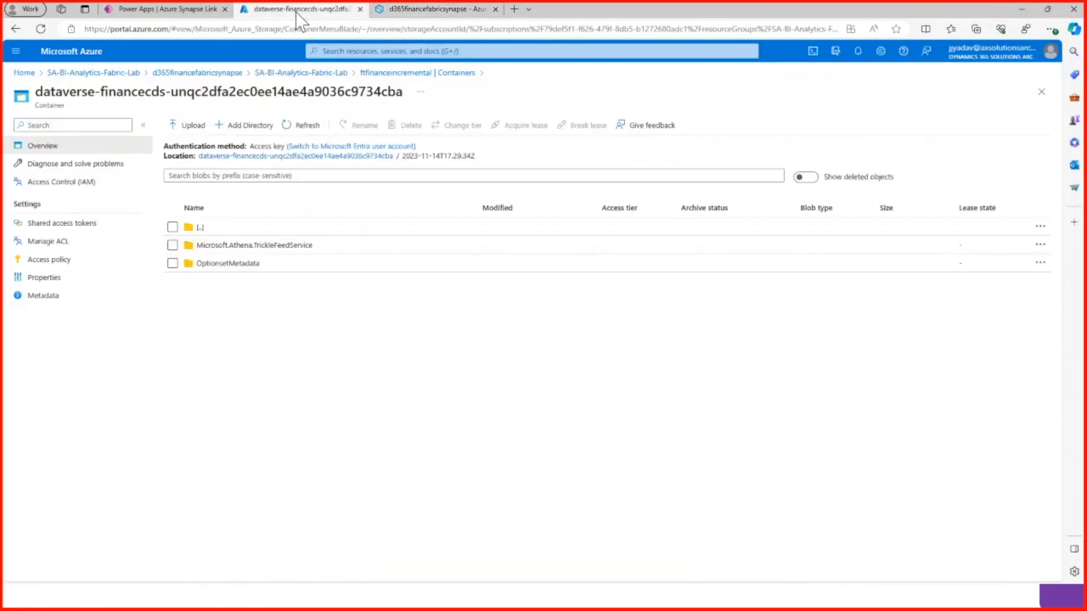
left_click(358, 157)
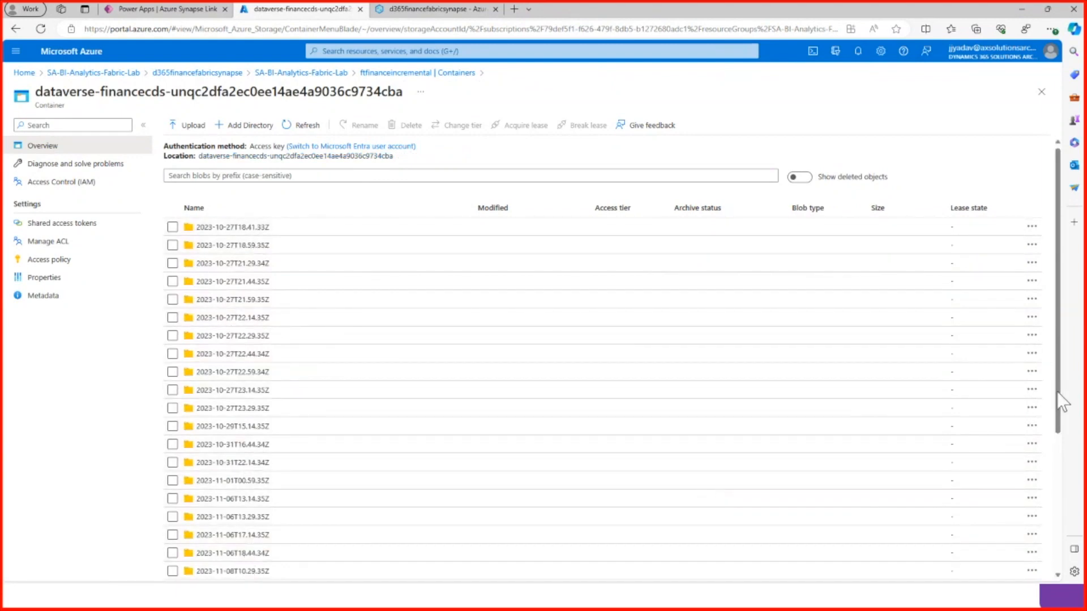
left_click_drag(1058, 407, 1060, 586)
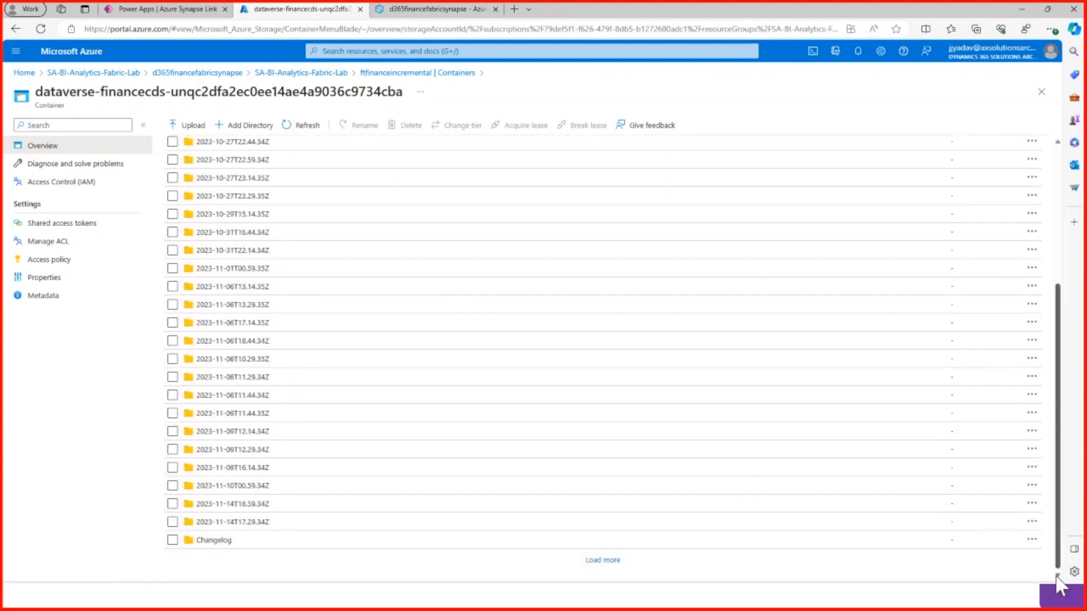
Return to Synapse Studio and examine CopyTableData's source, sink and pre-copy script inside the CopyAndMerge loop, cancelling without changes
left_click(428, 10)
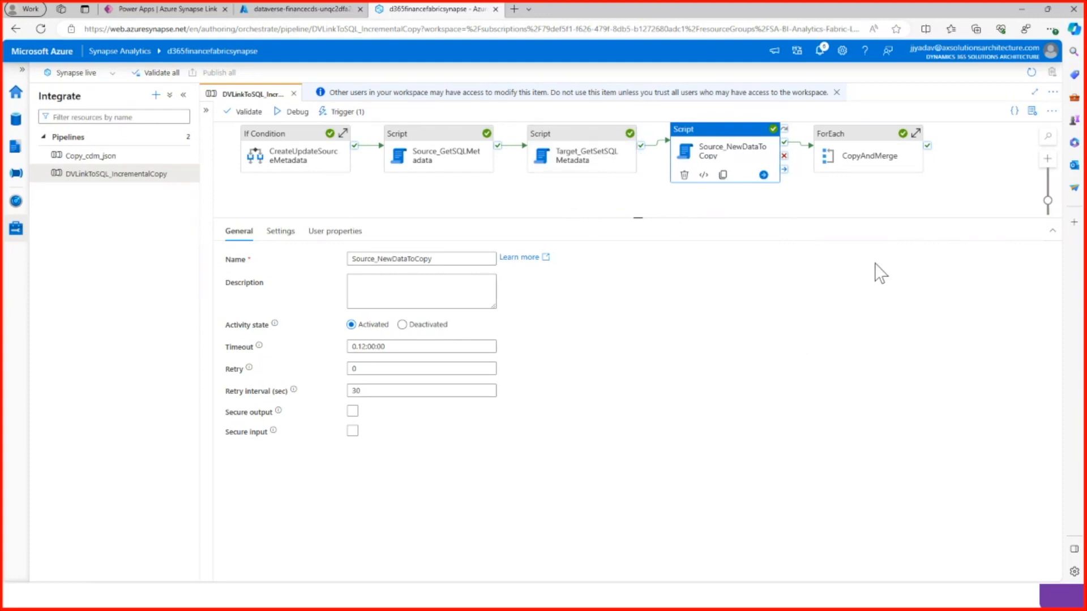
double_click(844, 150)
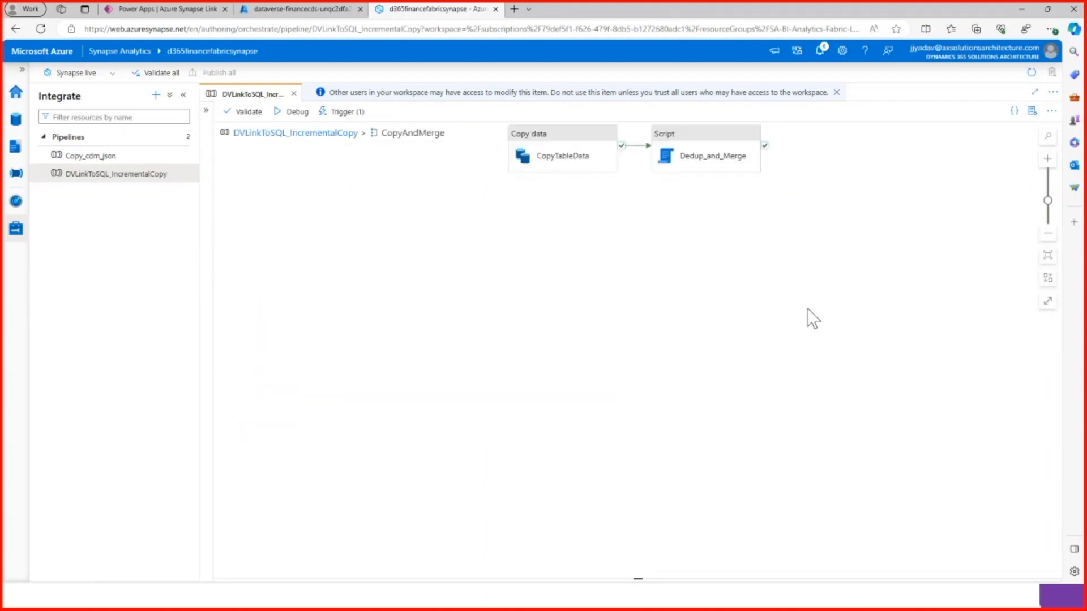
left_click(543, 150)
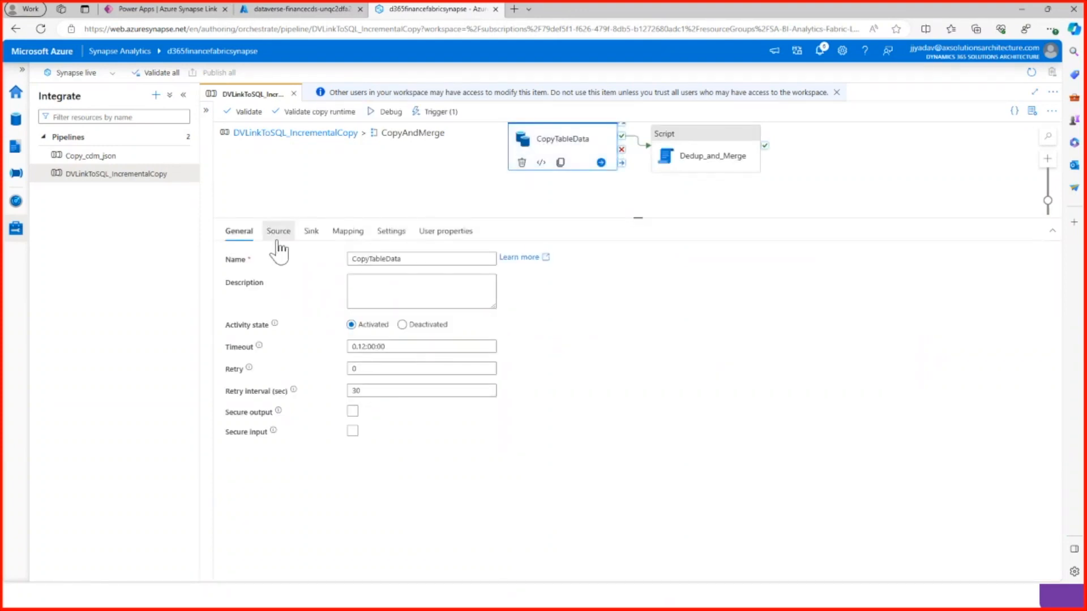
left_click(278, 232)
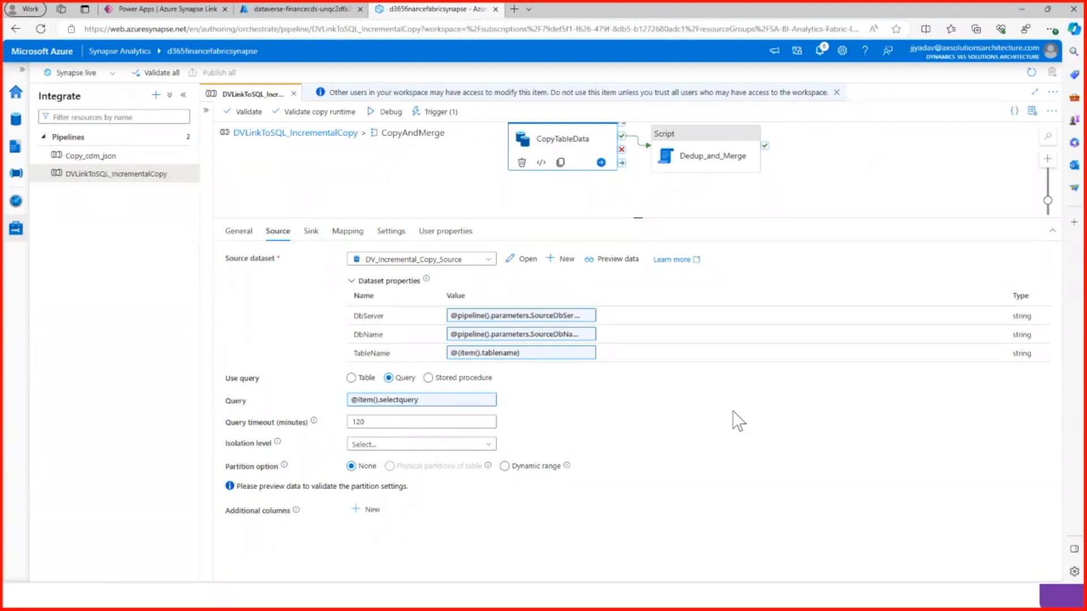
left_click(311, 237)
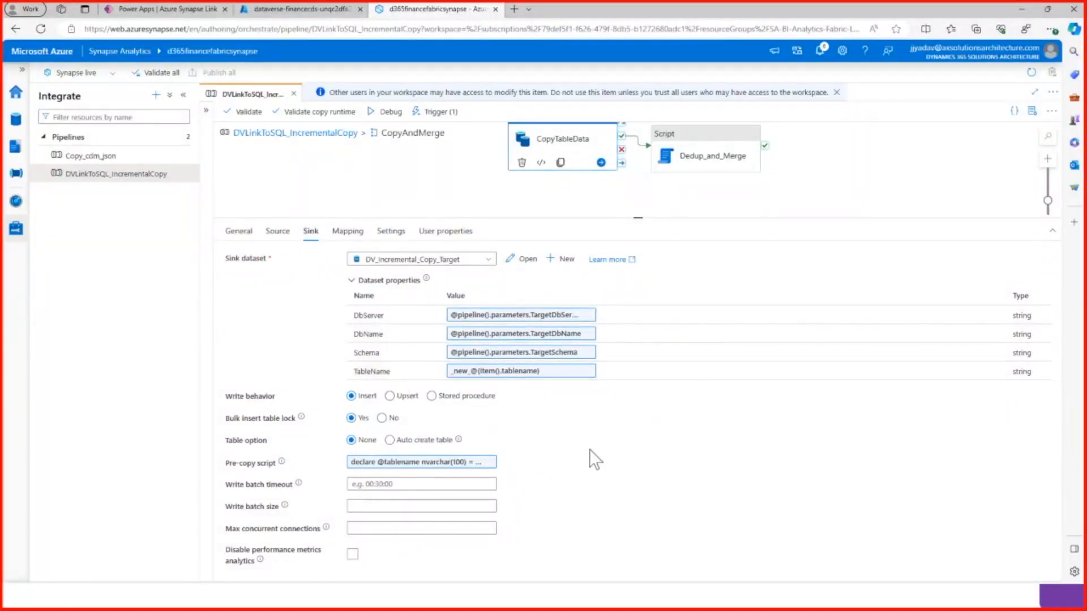
left_click(444, 463)
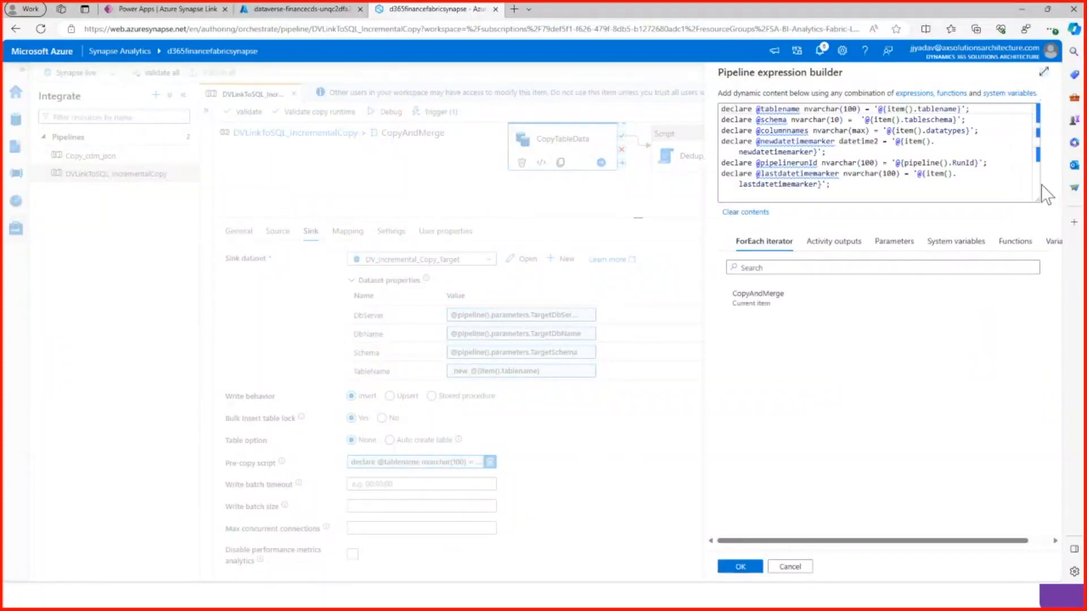
left_click_drag(1039, 199, 1076, 349)
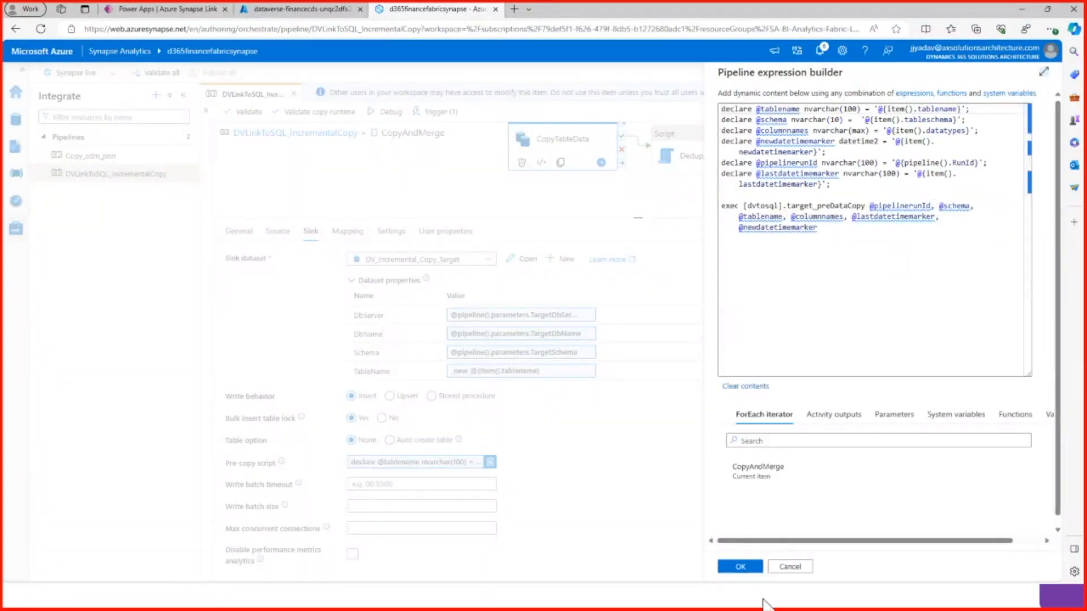
left_click(790, 567)
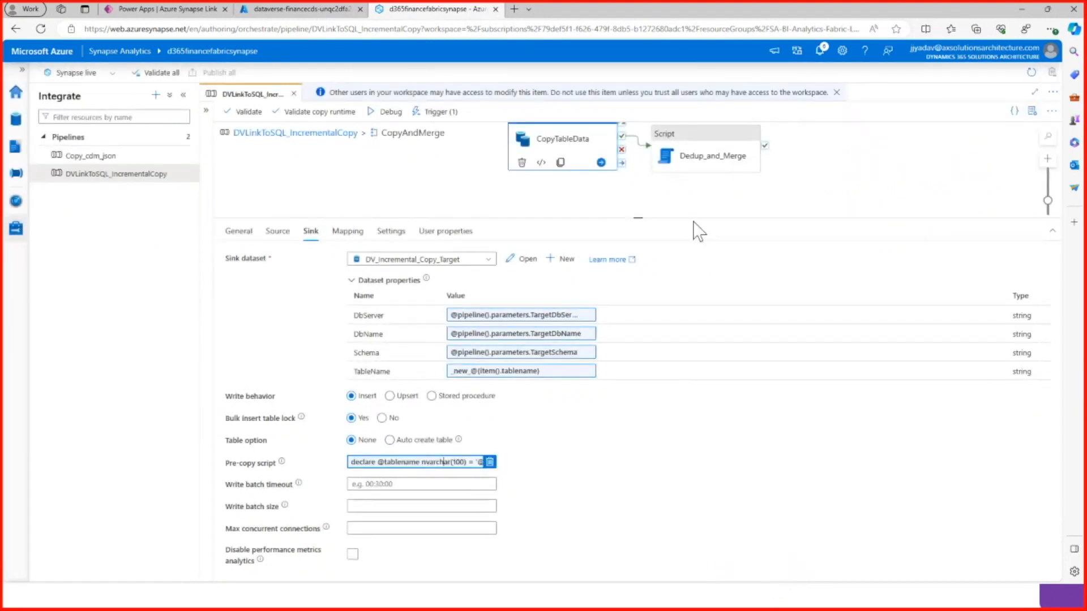
Examine the Dedup_and_Merge activity's settings, check the storage container's timestamped folders and return to Synapse Studio
left_click(695, 159)
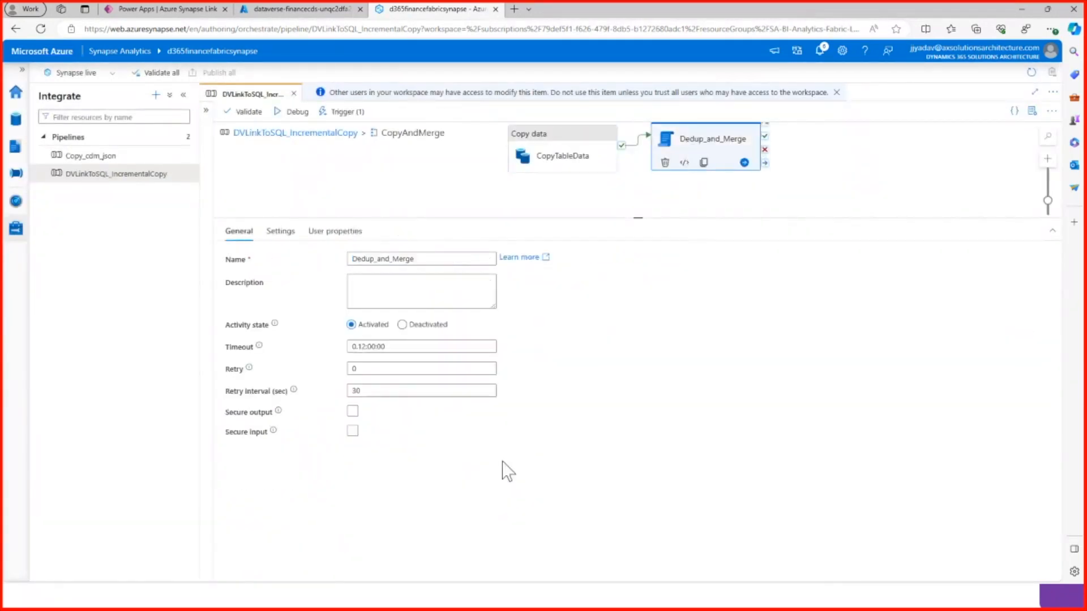
left_click(280, 232)
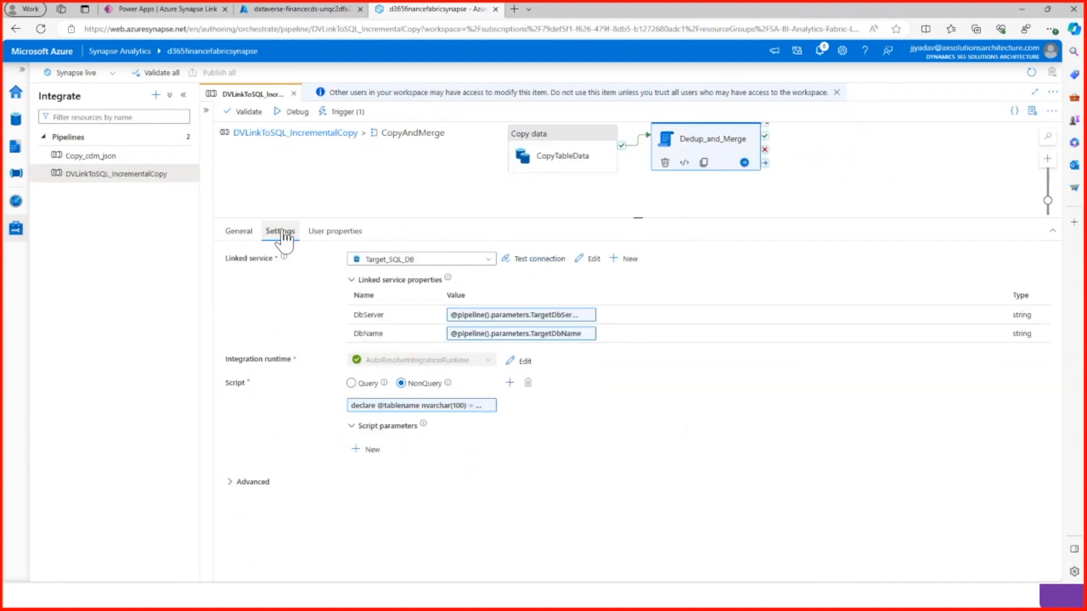
left_click(277, 12)
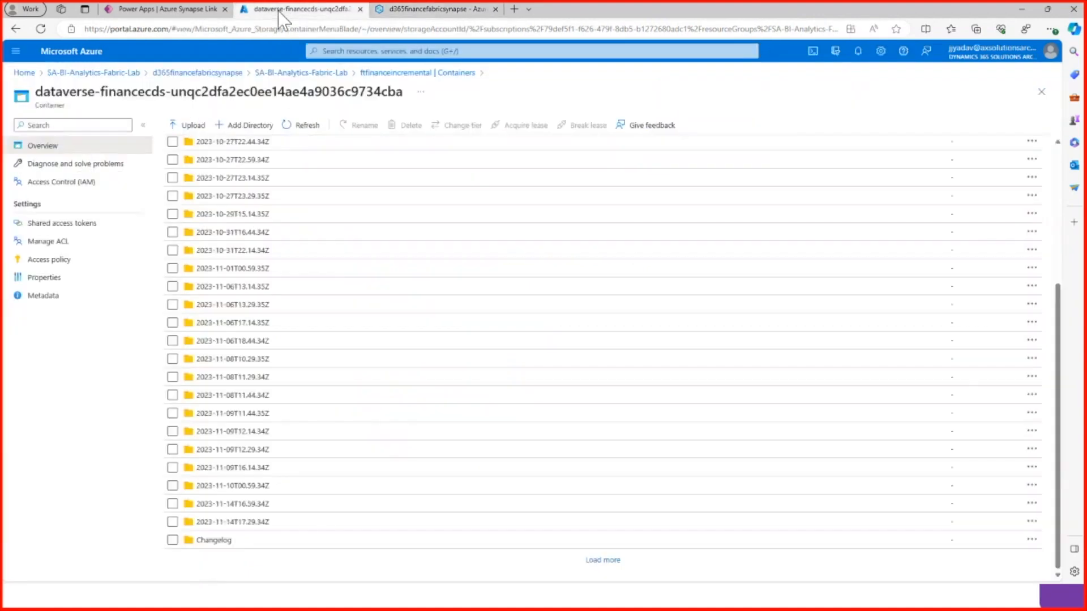
left_click(430, 12)
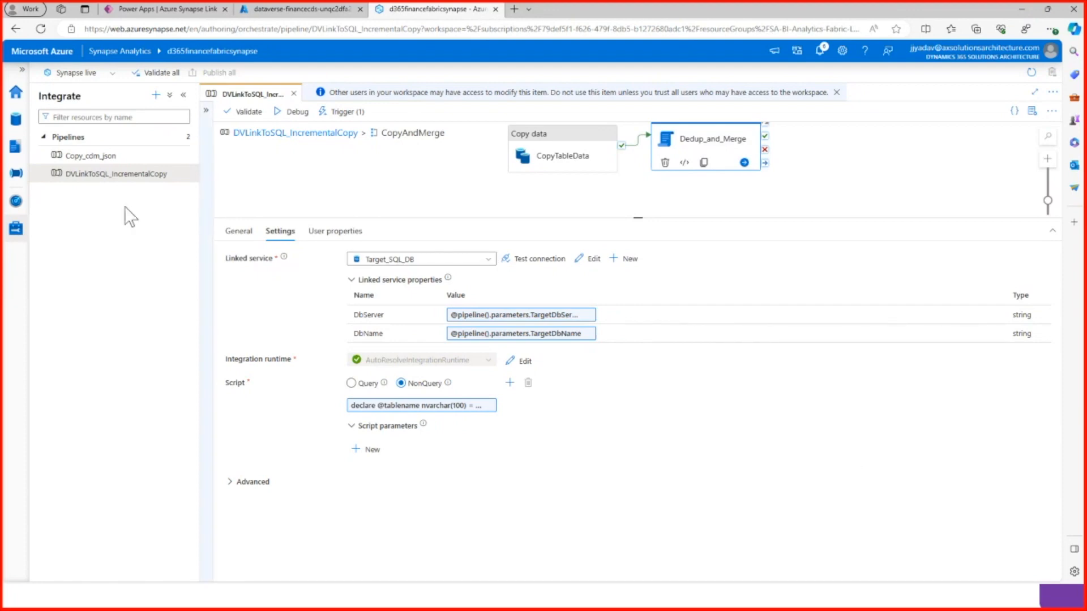
Return to the main pipeline and set the SourceDbName default value to dataverse_financecds_unqc2dfa2ec0ee14ae4a9036c9734cba_CSV2
left_click(292, 133)
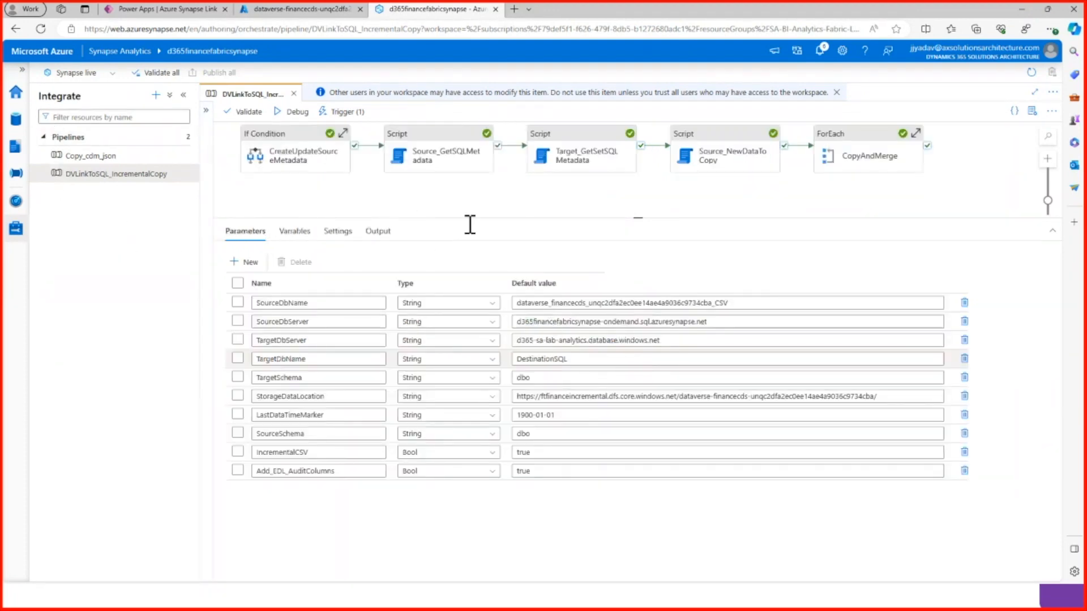
left_click(744, 306)
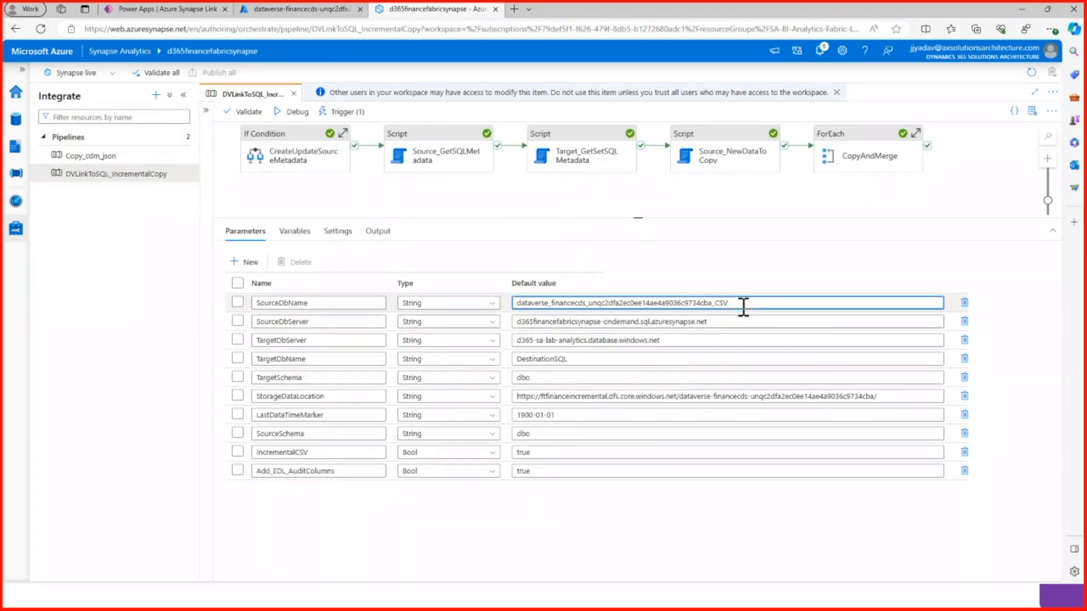
type("2")
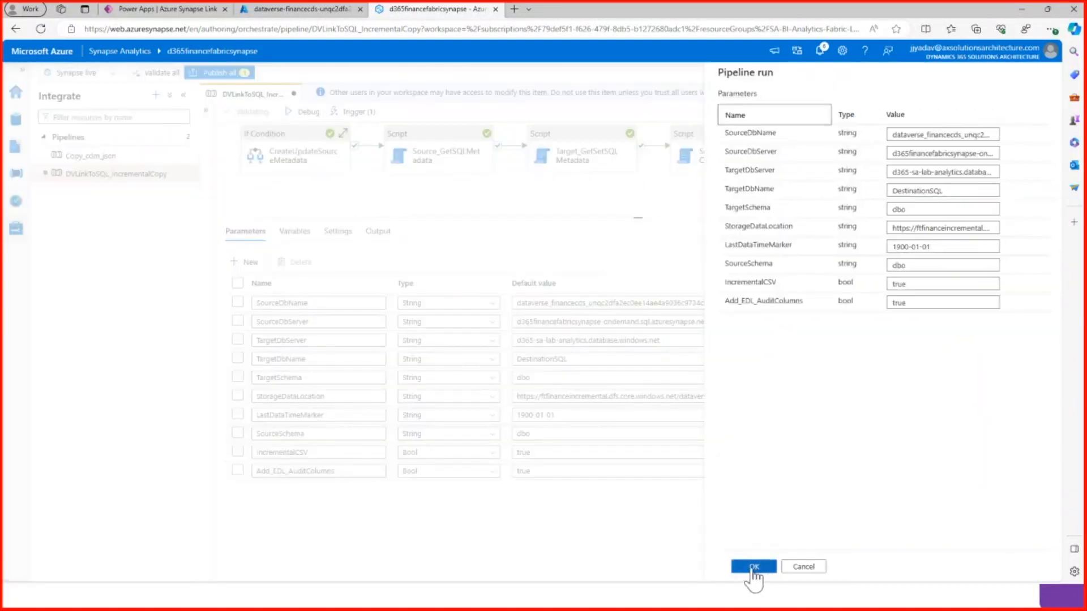
Start a debug run of DVLinkToSQL_IncrementalCopy with the default parameter values and refresh the run's activity statuses
left_click(755, 567)
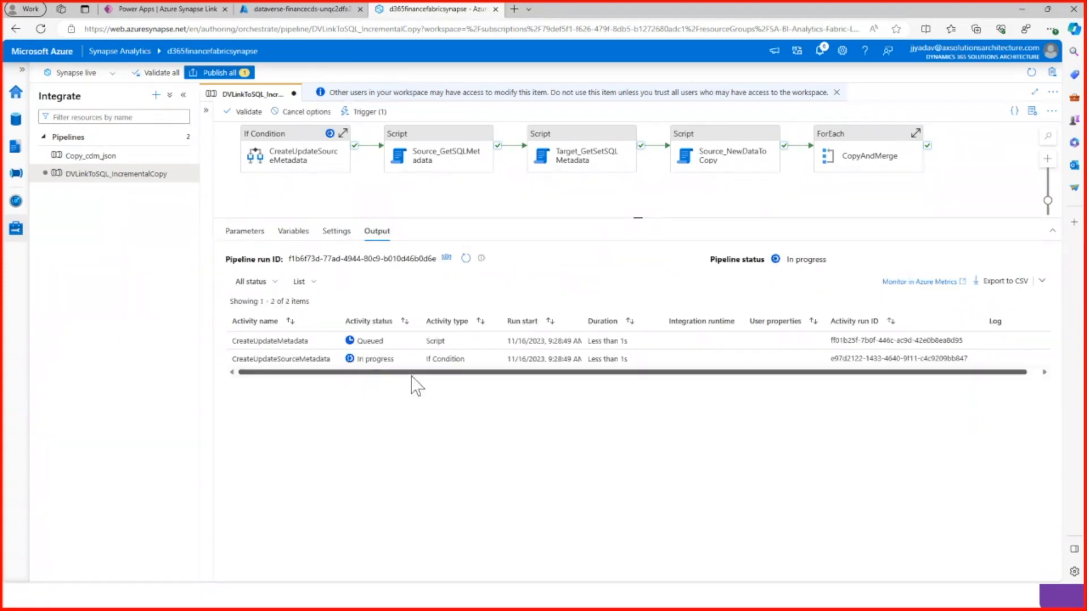
left_click(466, 259)
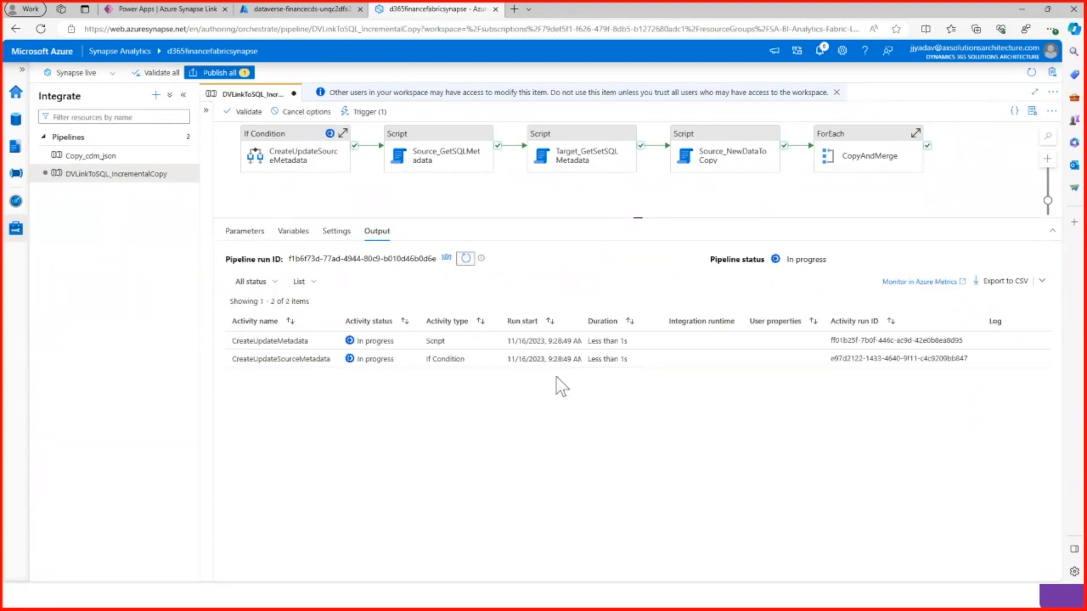
left_click(466, 258)
left_click(465, 259)
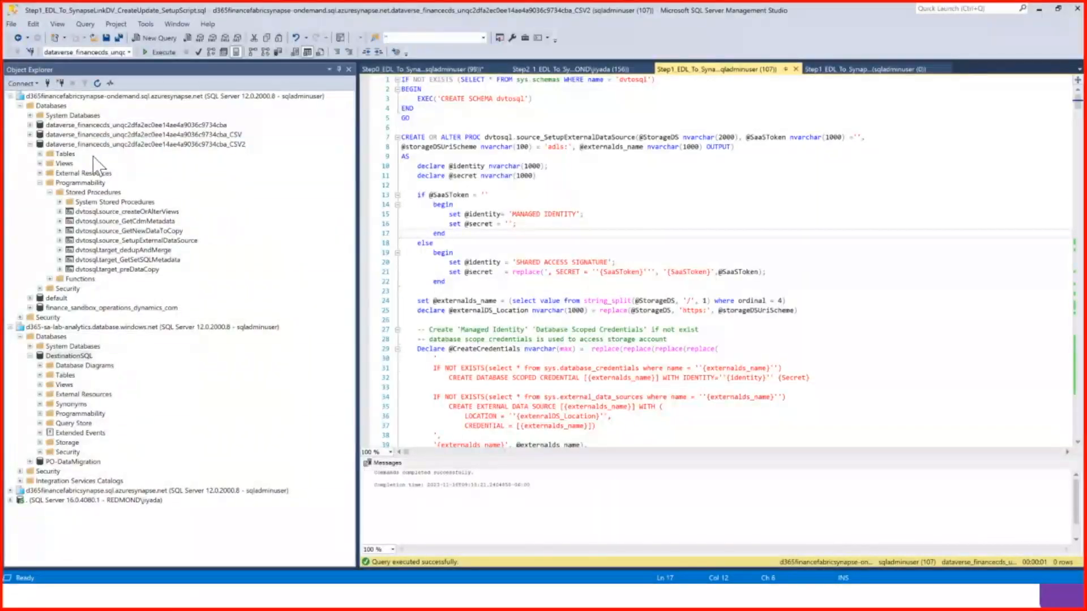
Switch to SQL Server Management Studio, list the views of the _CSV2 source database and query the top 1000 rows of dbo.custgroup
left_click(61, 145)
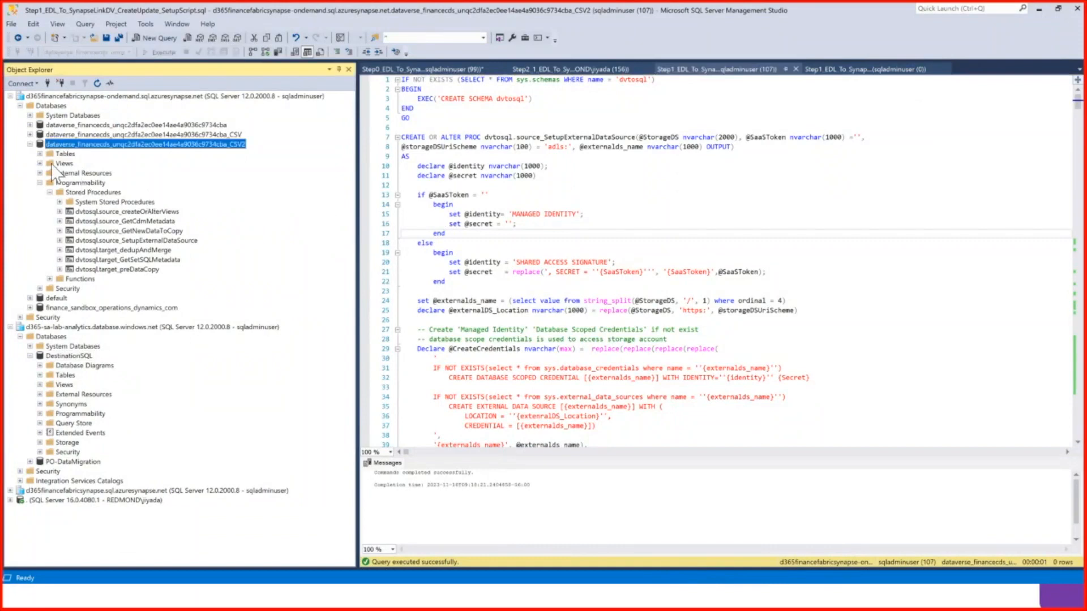
left_click(40, 163)
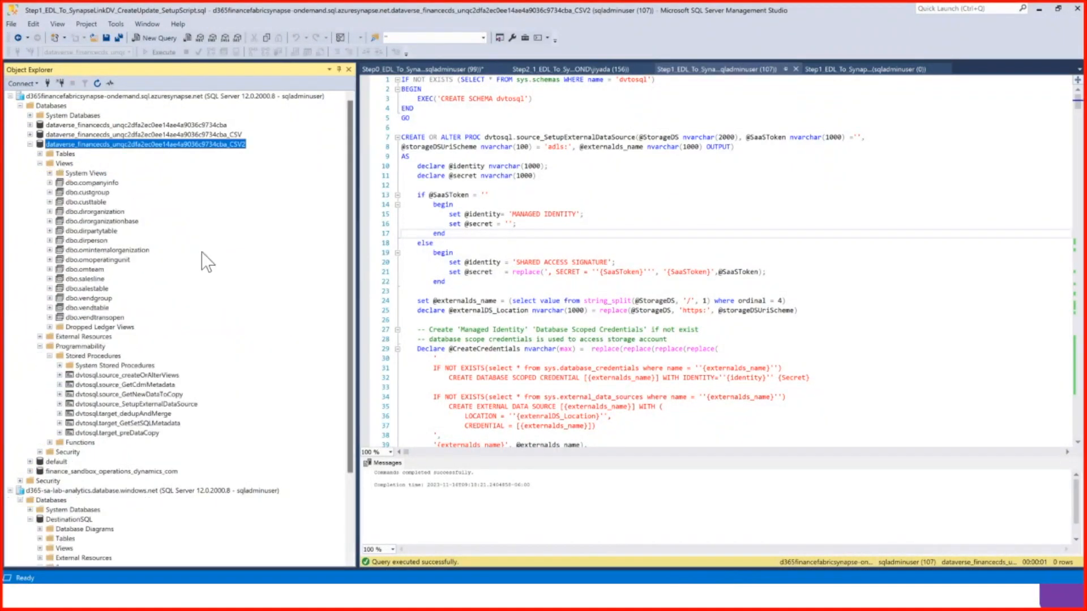
left_click(91, 193)
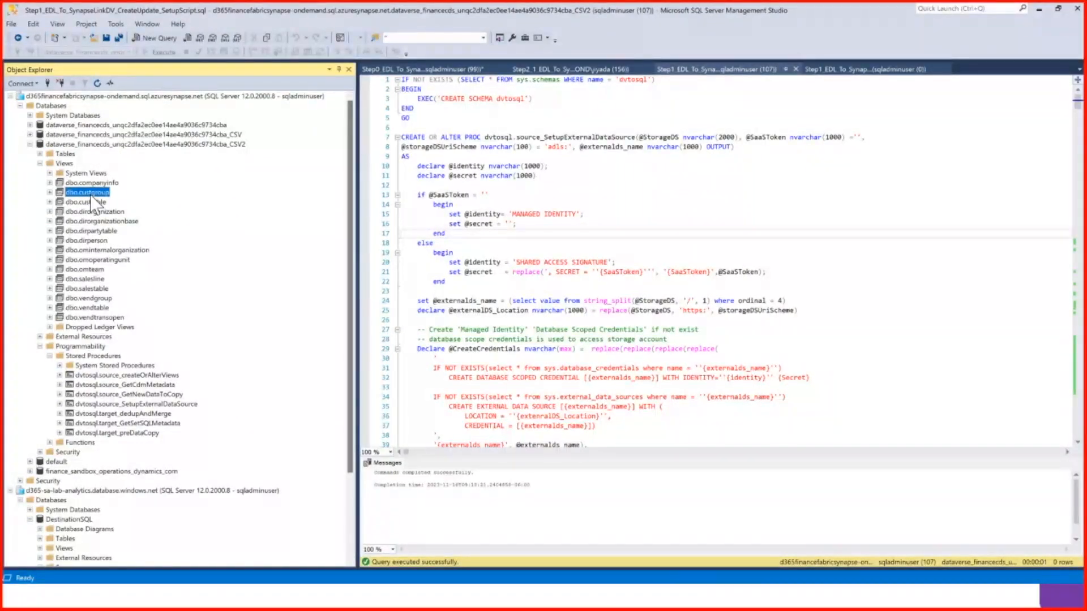
right_click(91, 195)
left_click(134, 211)
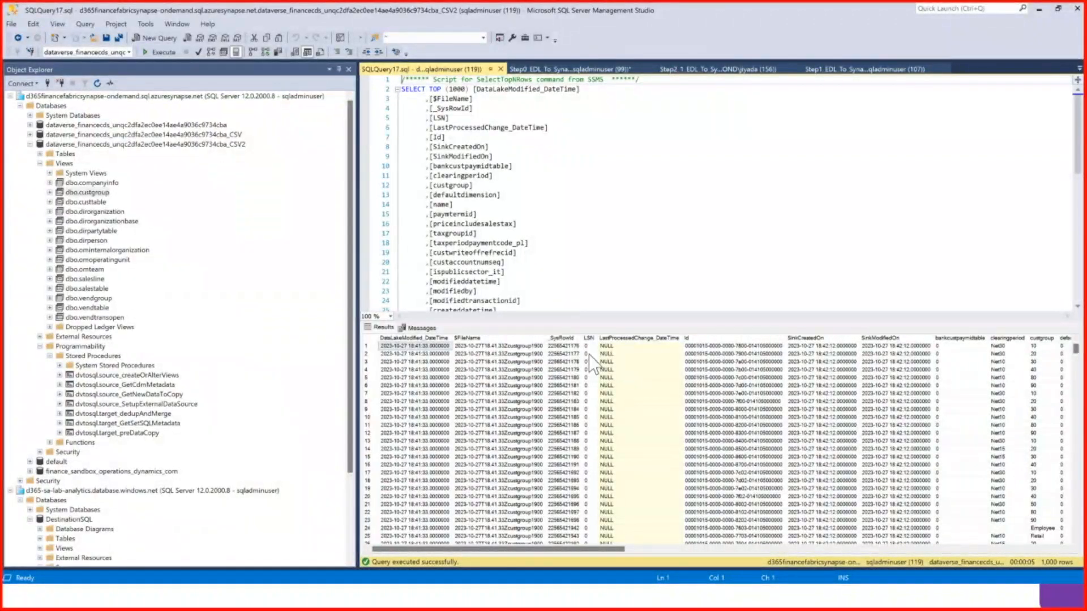
Examine further rows of the dbo.custgroup results, checking the $FileName and DataLakeModified_DateTime values
left_click_drag(1076, 349, 1079, 518)
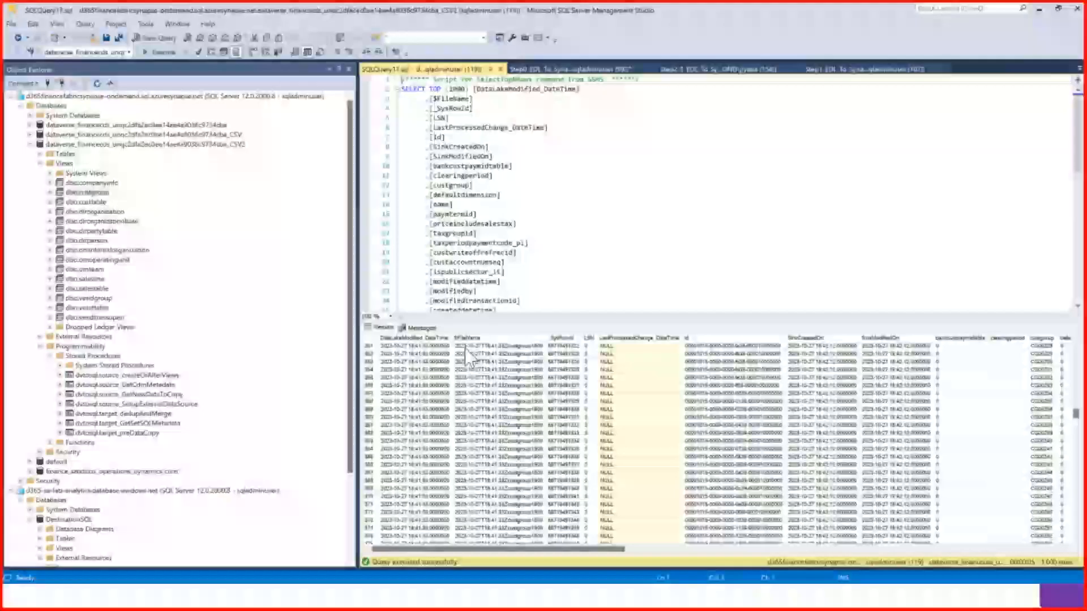
left_click(467, 349)
left_click(426, 348)
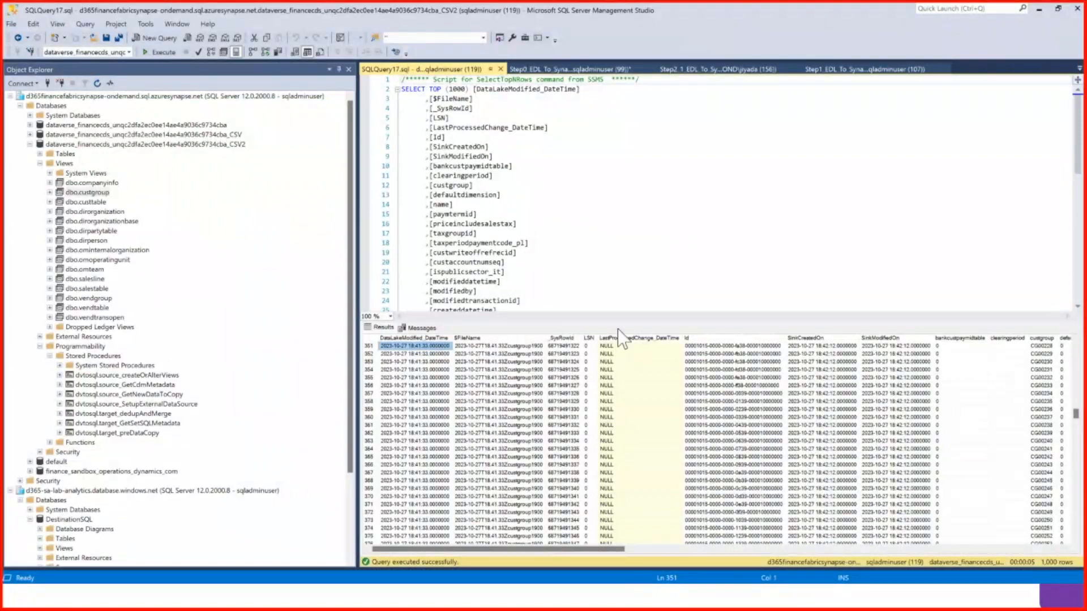
Script the dbo.custgroup view of the _CSV2 source database as an ALTER statement in a new query window
right_click(79, 194)
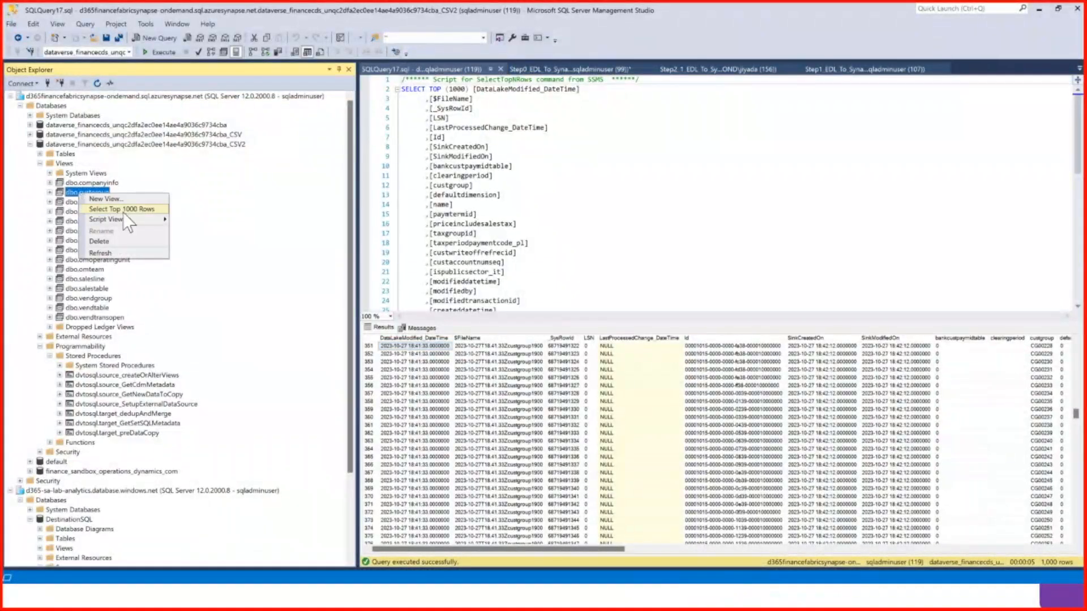
mouse_move(141, 220)
mouse_move(219, 238)
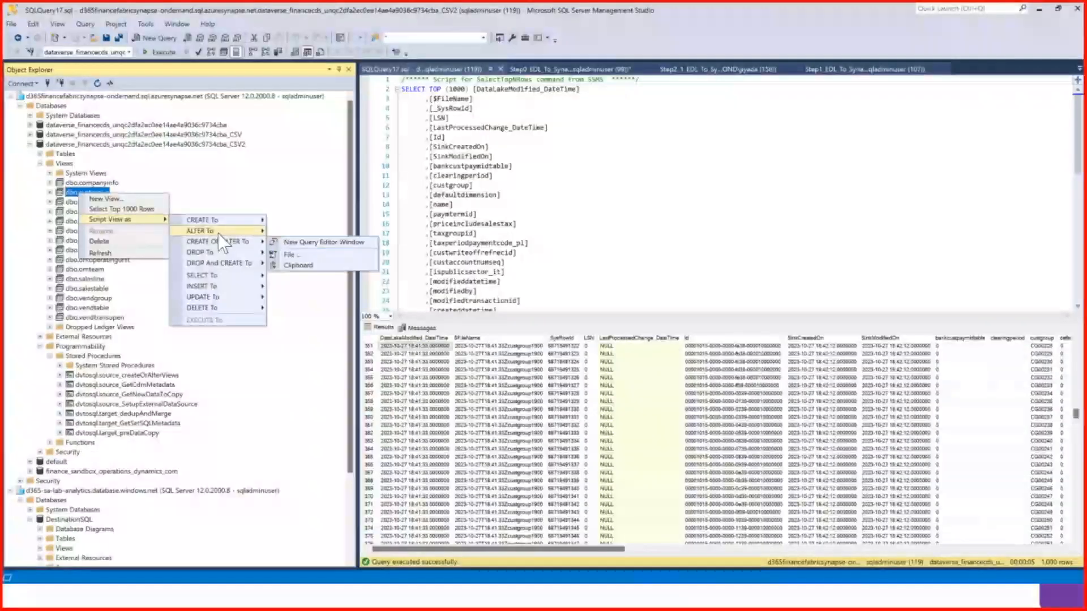
left_click(332, 233)
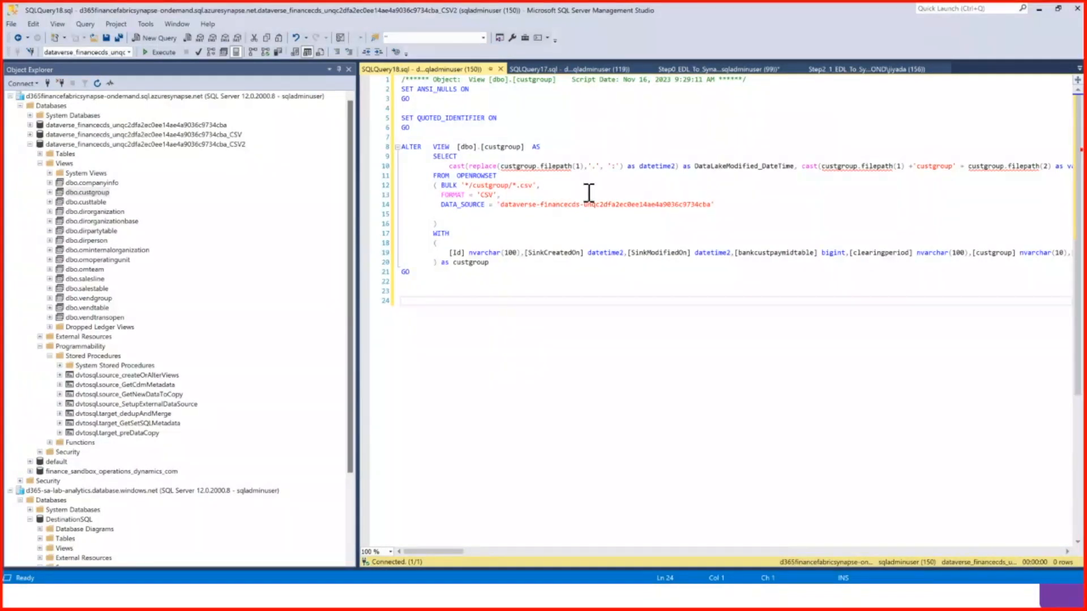
Switch back to Synapse Studio, refresh the debug run's status and list the debug pipeline runs in monitoring
left_click(1039, 13)
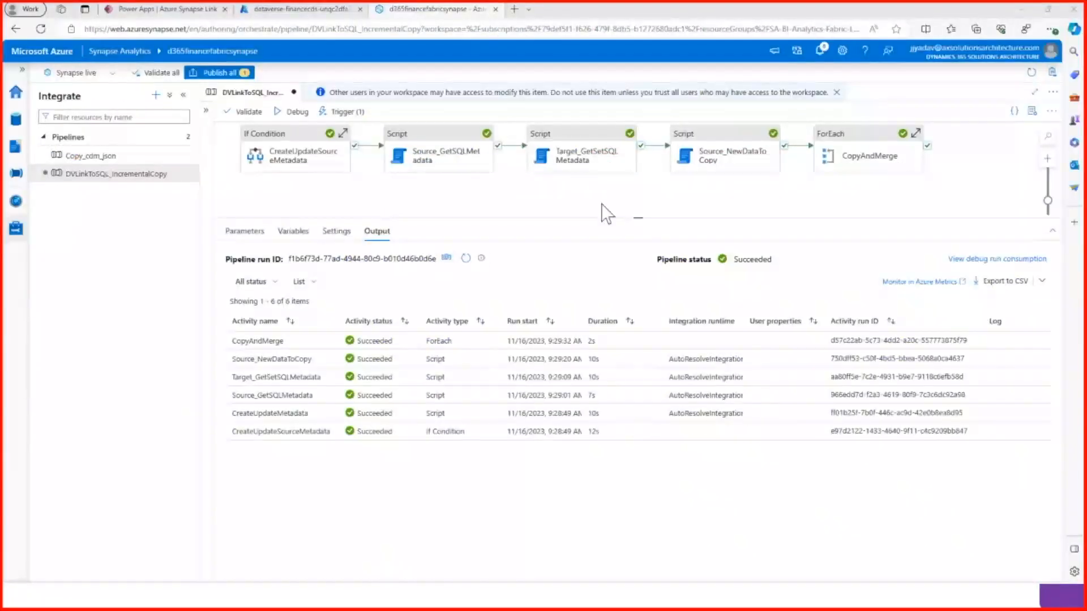
left_click(465, 259)
left_click(16, 203)
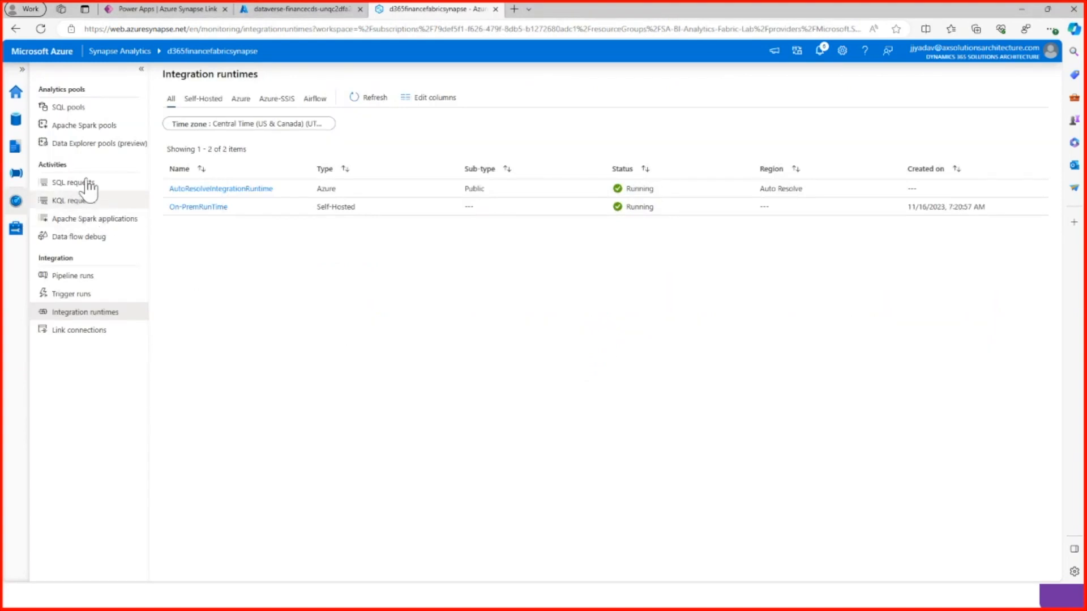
left_click(85, 275)
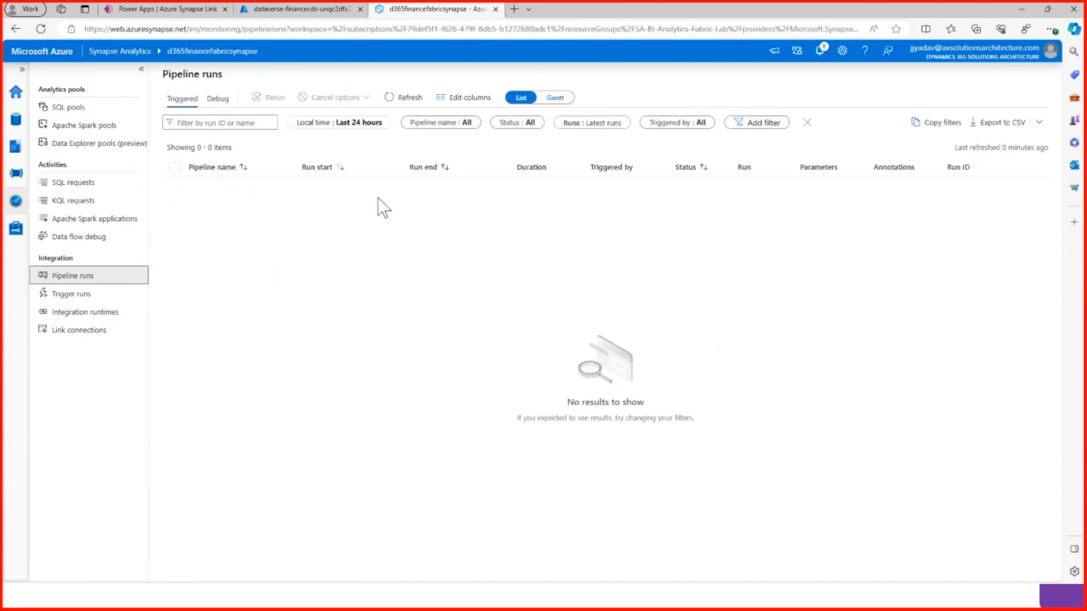
left_click(218, 100)
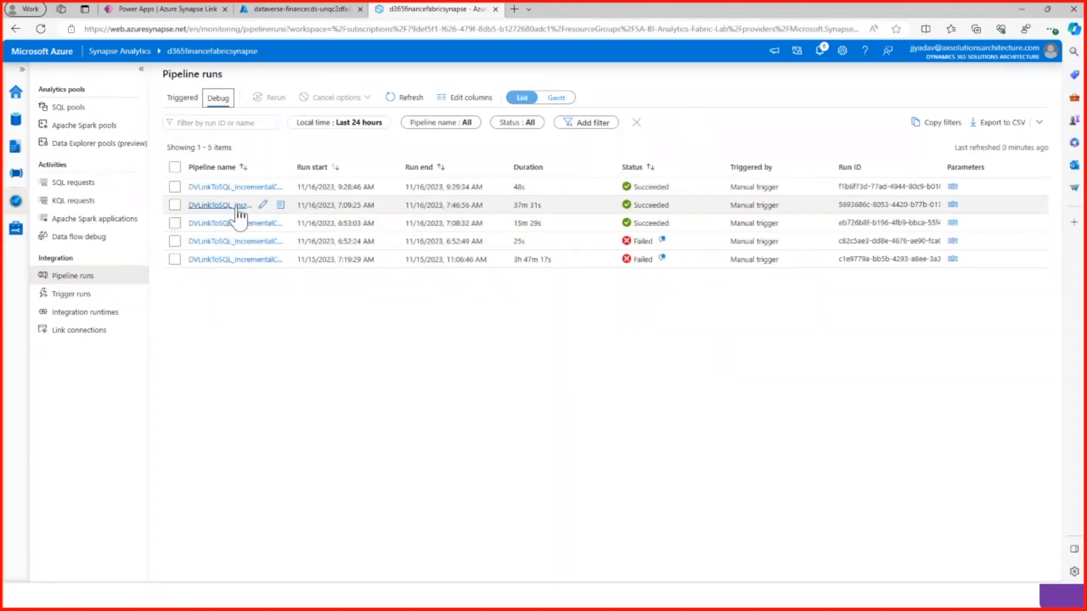
View the activity runs of the 7:09:25 AM DVLinkToSQL_IncrementalCopy run and add the tablename user property as a column
left_click(238, 207)
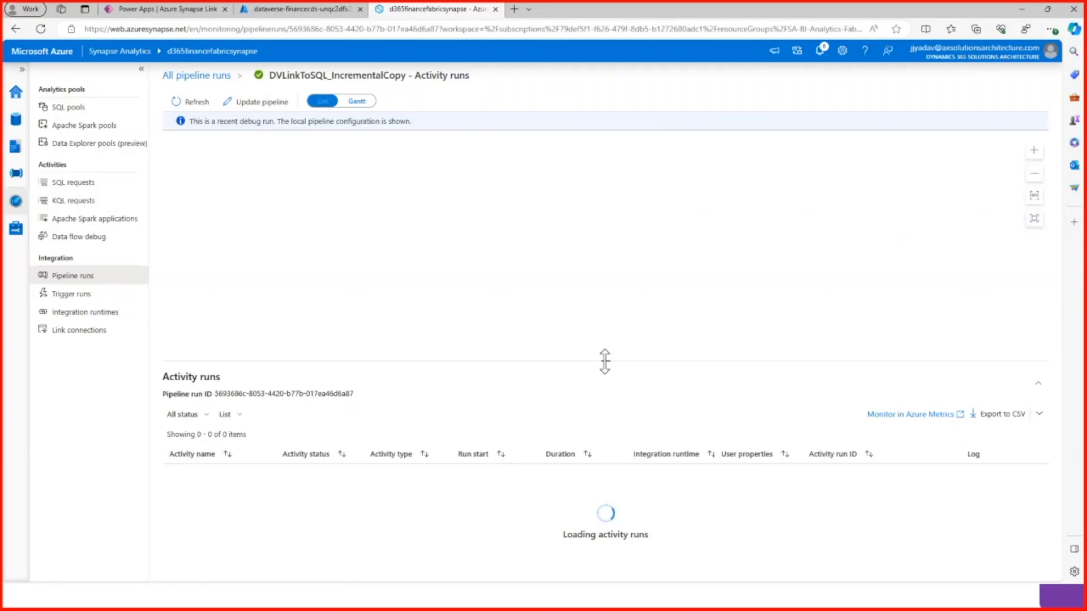
left_click_drag(604, 362, 603, 146)
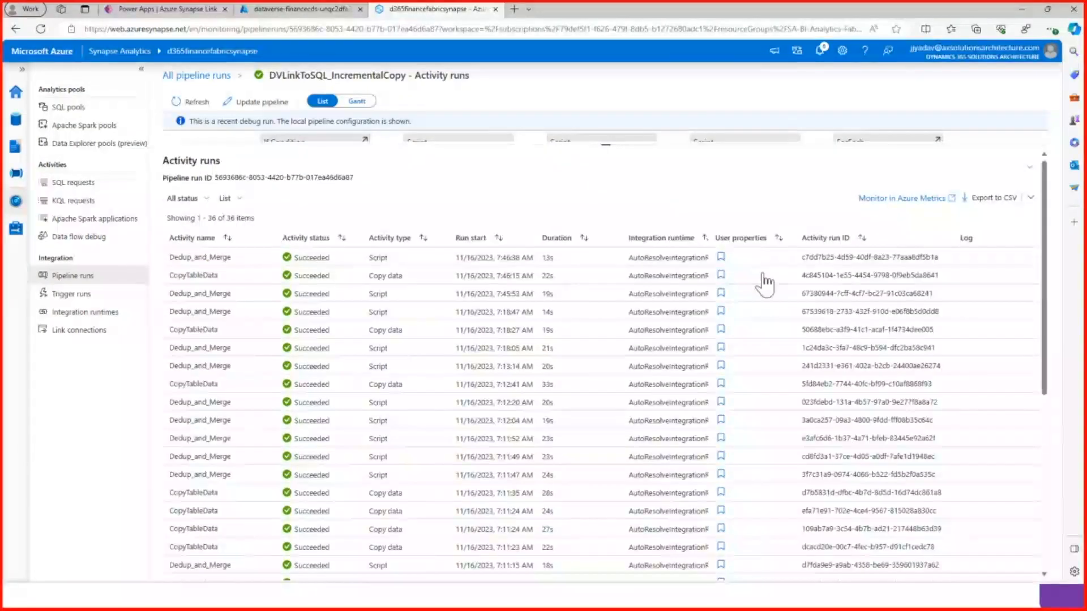
left_click(716, 248)
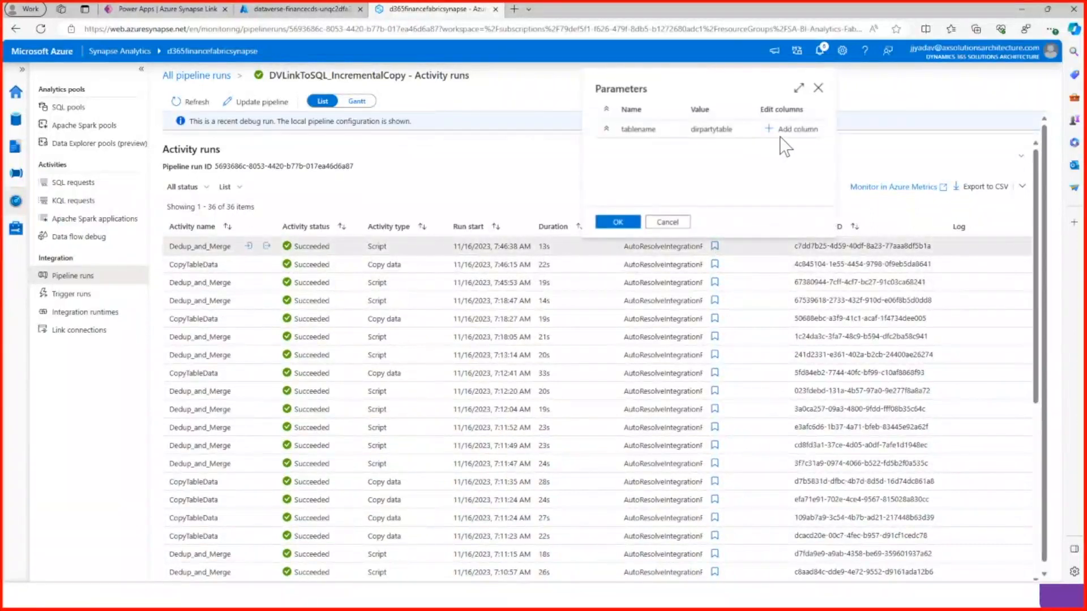
left_click(633, 225)
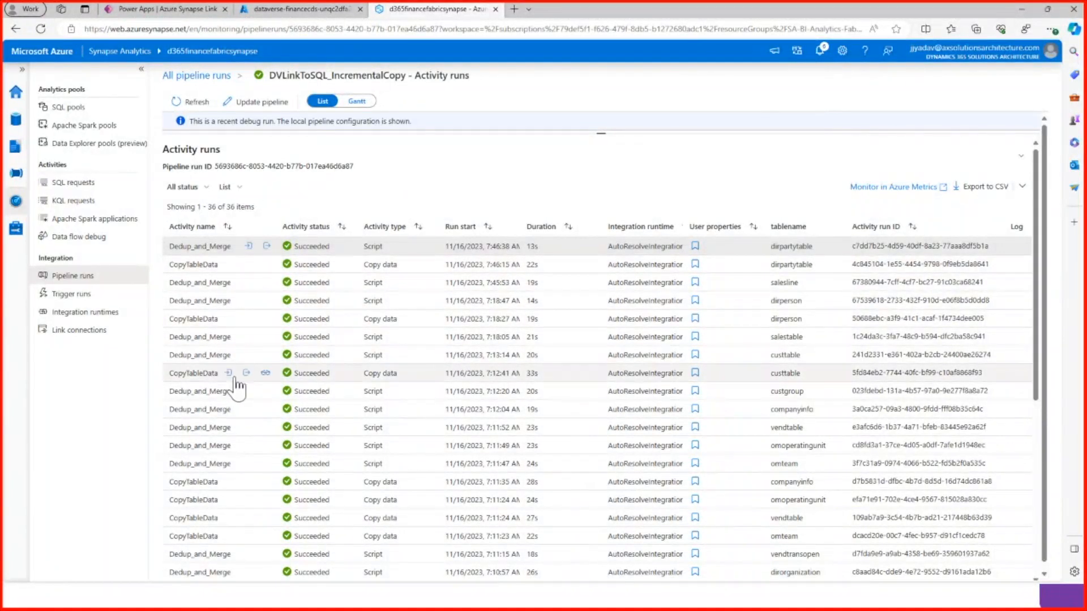
Inspect the inputs of the CopyTableData activities for custtable and companyinfo
left_click(229, 373)
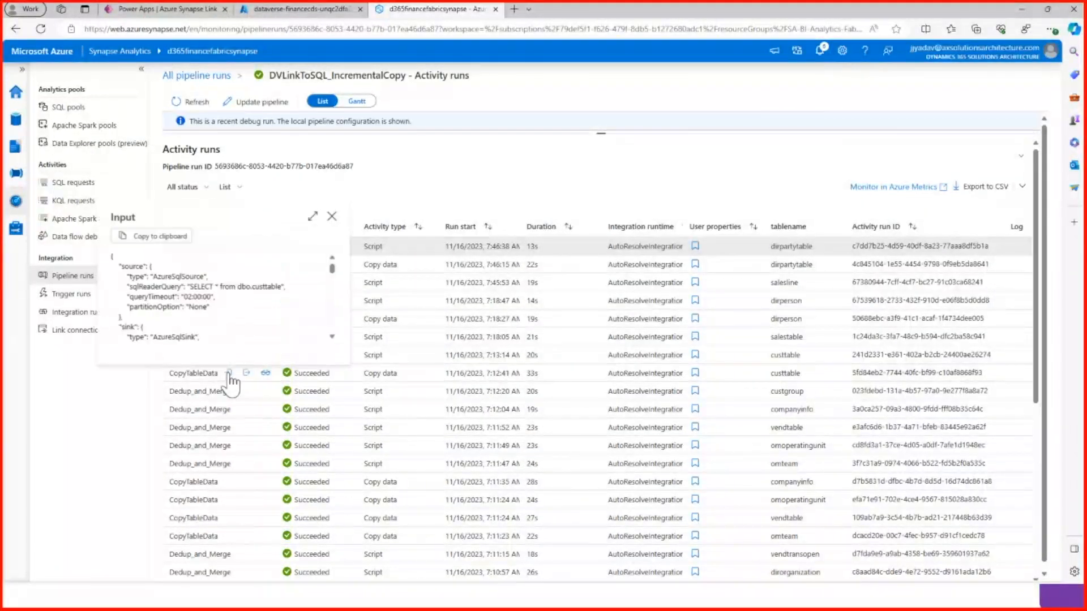
left_click(334, 217)
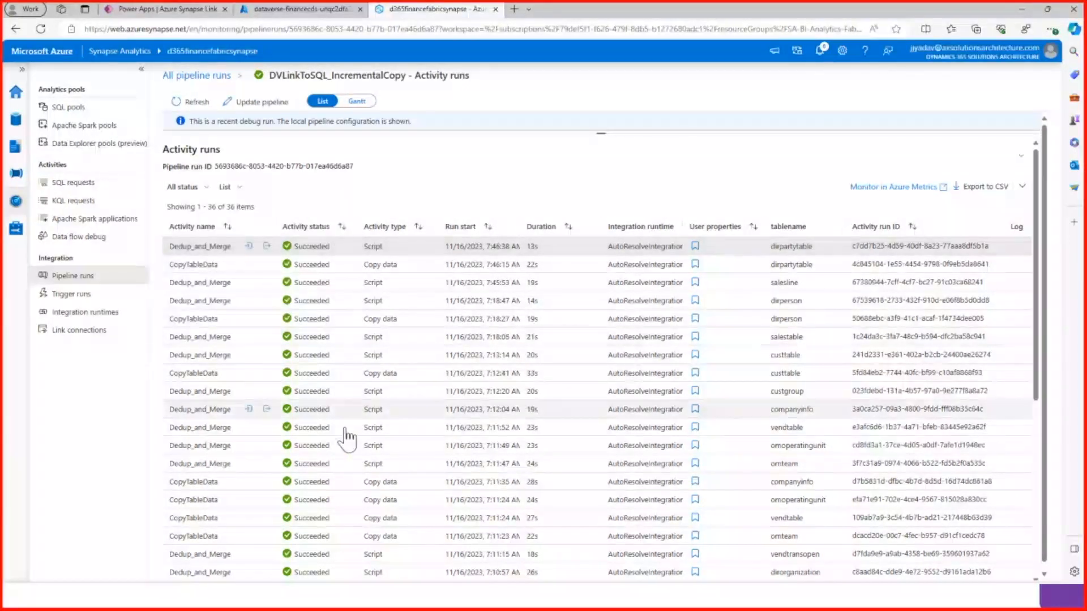
left_click(228, 482)
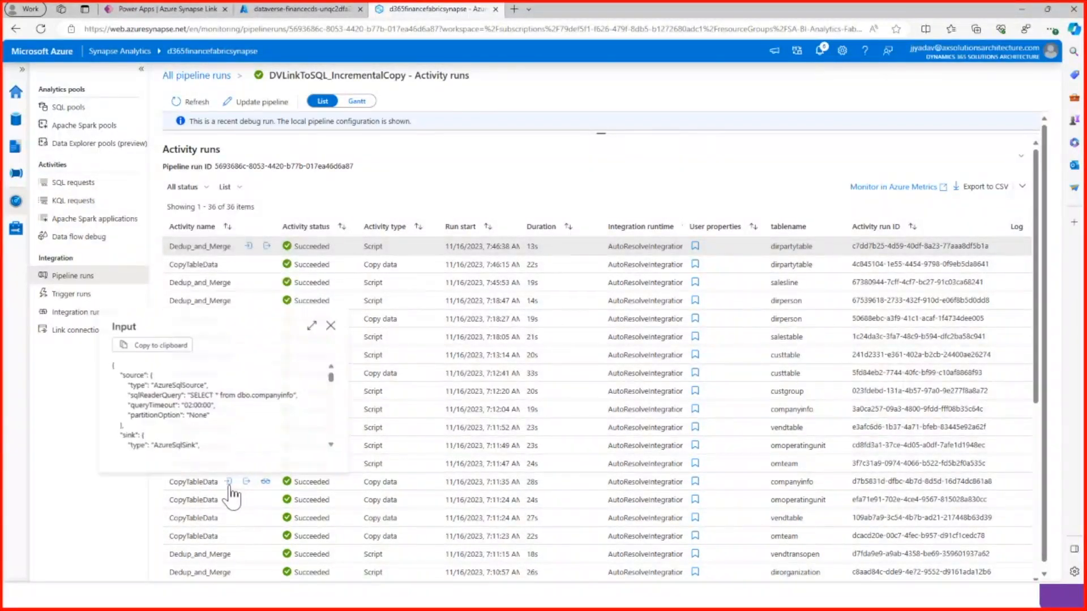
left_click(331, 326)
View the 6:53:03 AM debug run's activities and examine the full input of the 6:54:23 AM CopyTableData activity
left_click(200, 78)
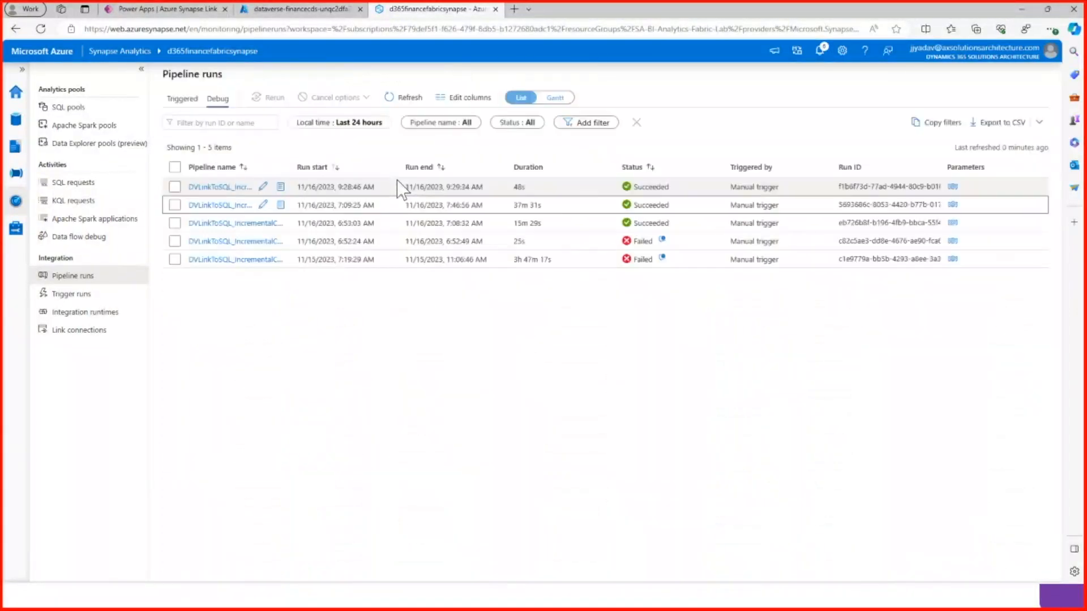
left_click(243, 223)
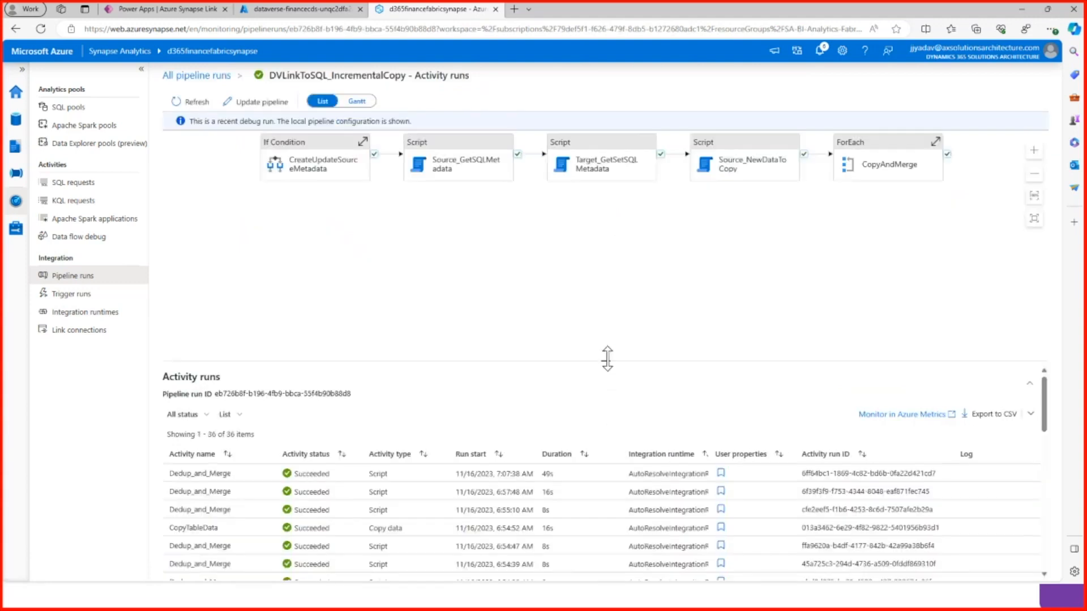
left_click_drag(606, 359, 609, 182)
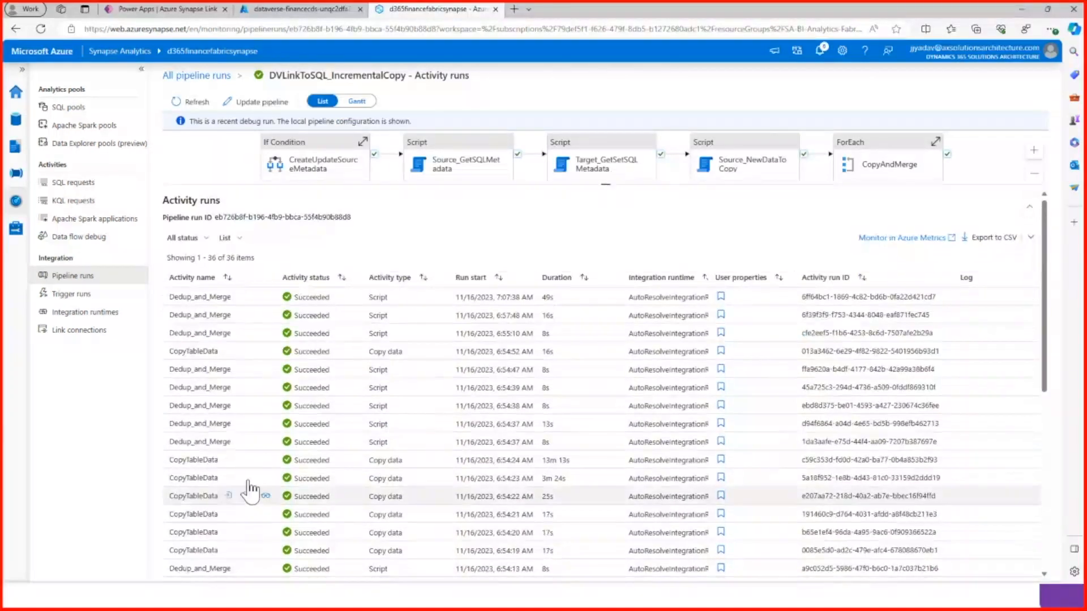
left_click(229, 478)
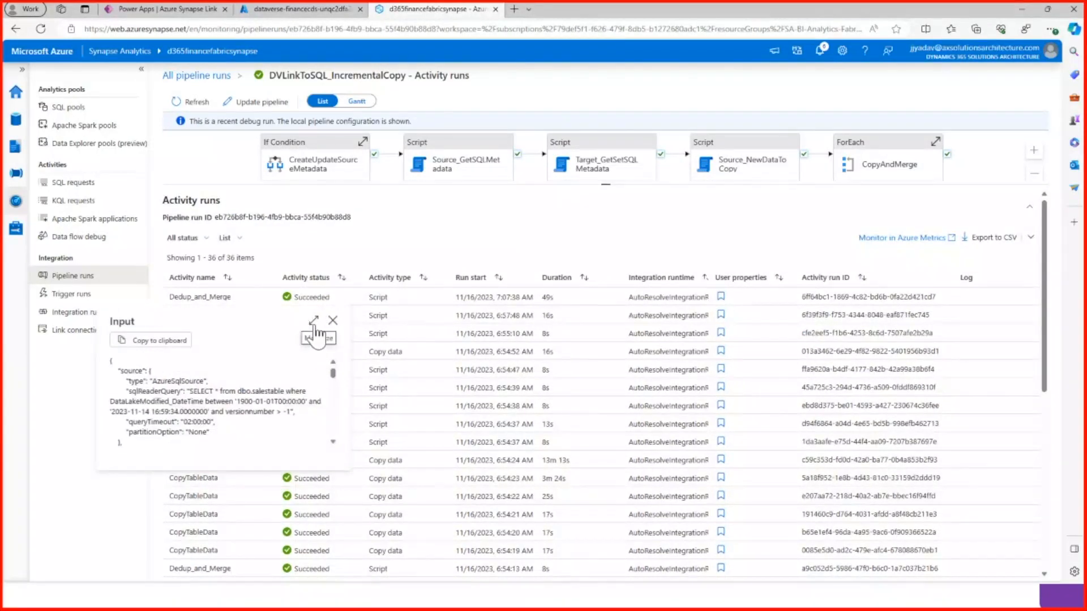
left_click(313, 321)
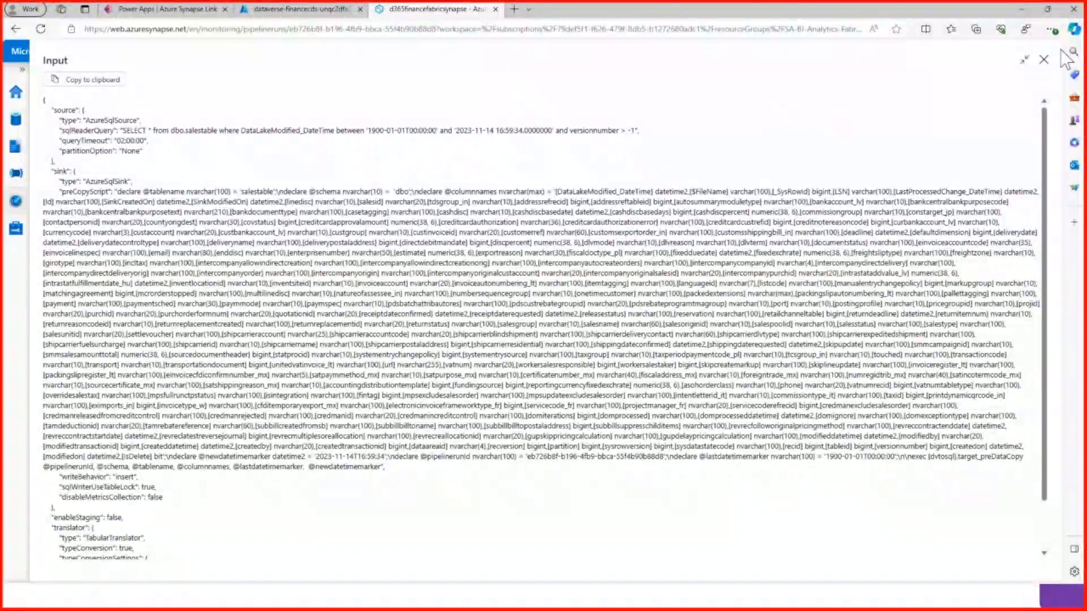
left_click(1044, 60)
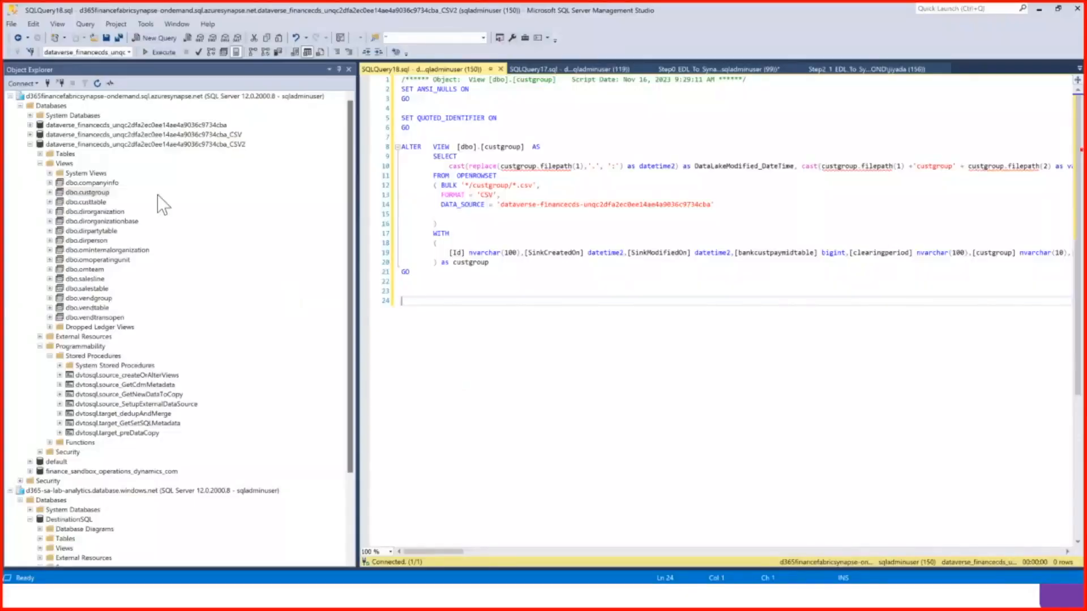
In SQL Server Management Studio, collapse the _CSV2 source database, then list and refresh the tables of DestinationSQL
left_click(84, 145)
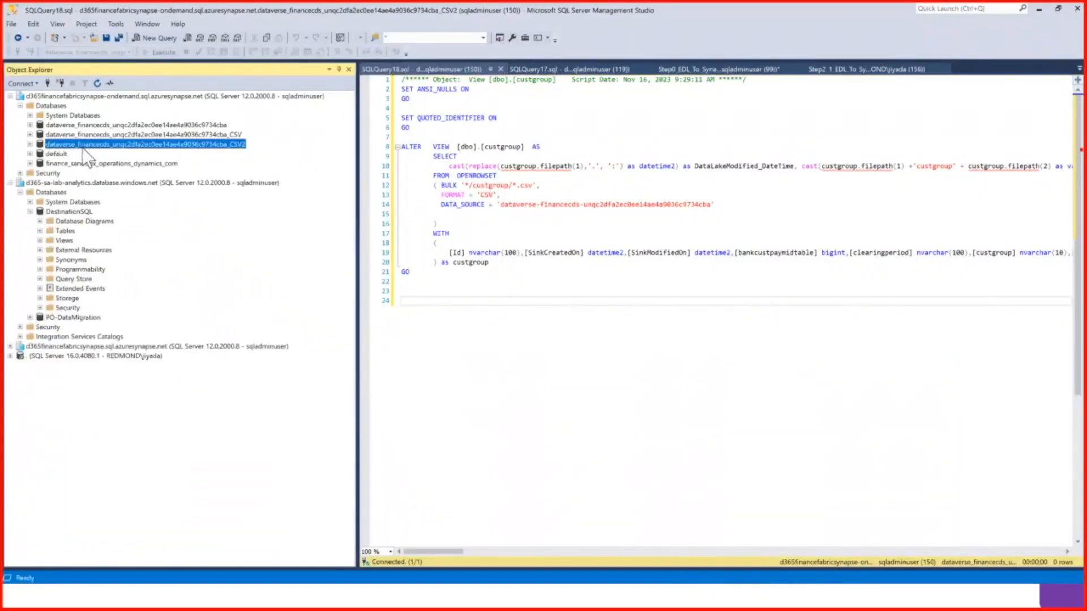
key("Down")
key("Down")
key("Down")
key("Down")
key("Down")
key("Down")
key("Down")
key("Down")
key("Down")
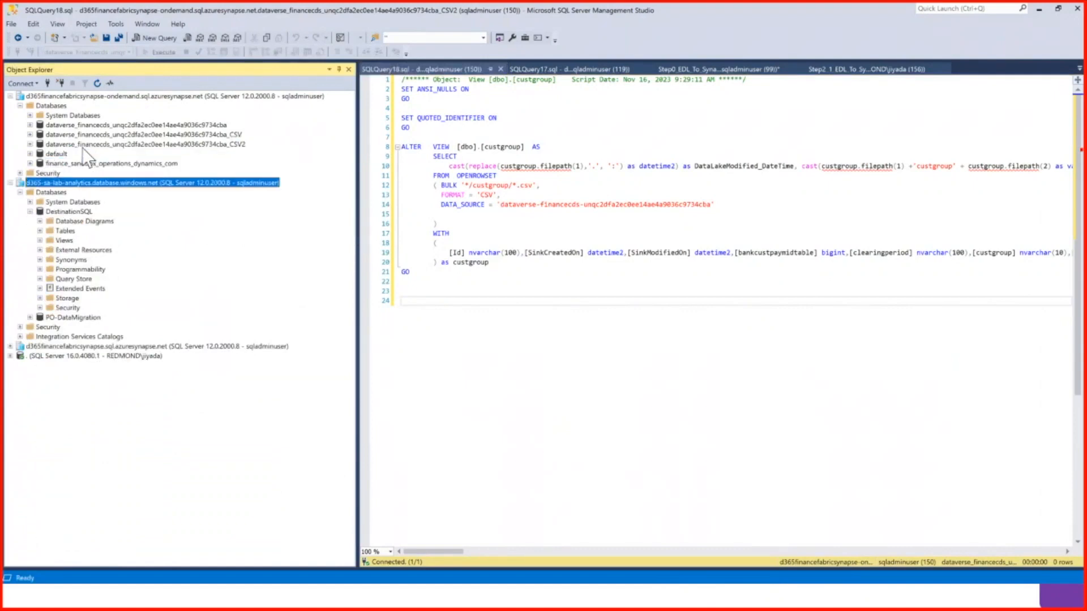
key("Right")
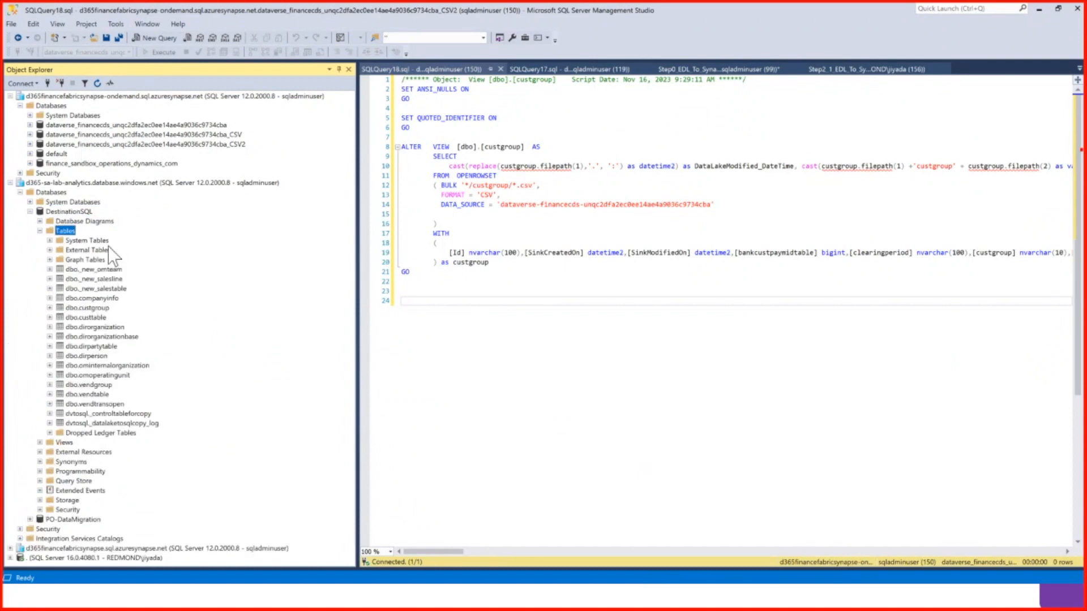
left_click(97, 83)
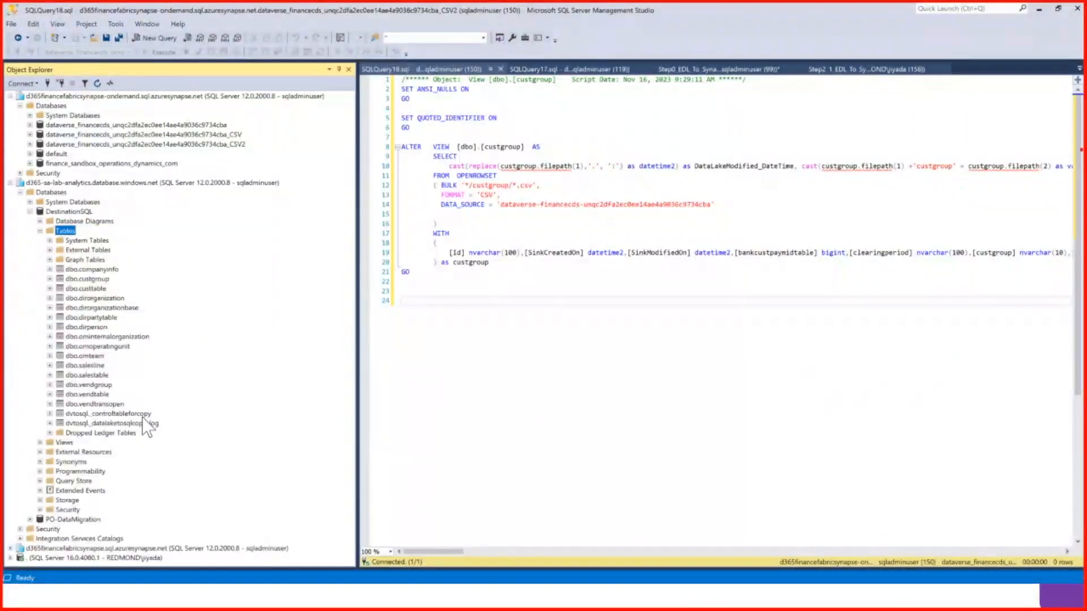
Expand DestinationSQL's programmability objects and query the top 1000 rows of dvtosql._controltableforcopy
left_click(142, 423)
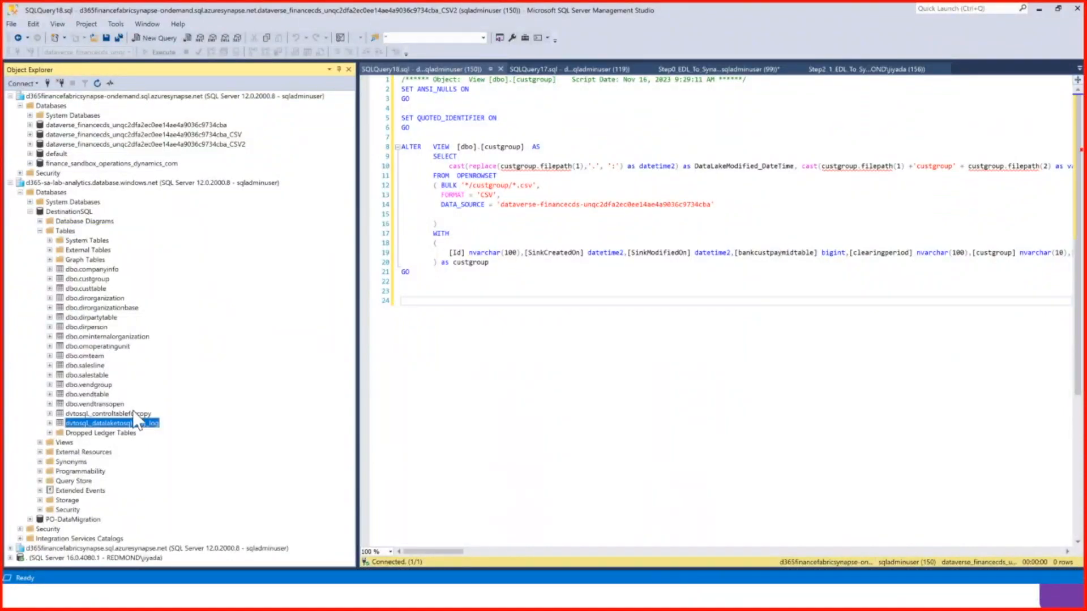
left_click(133, 414)
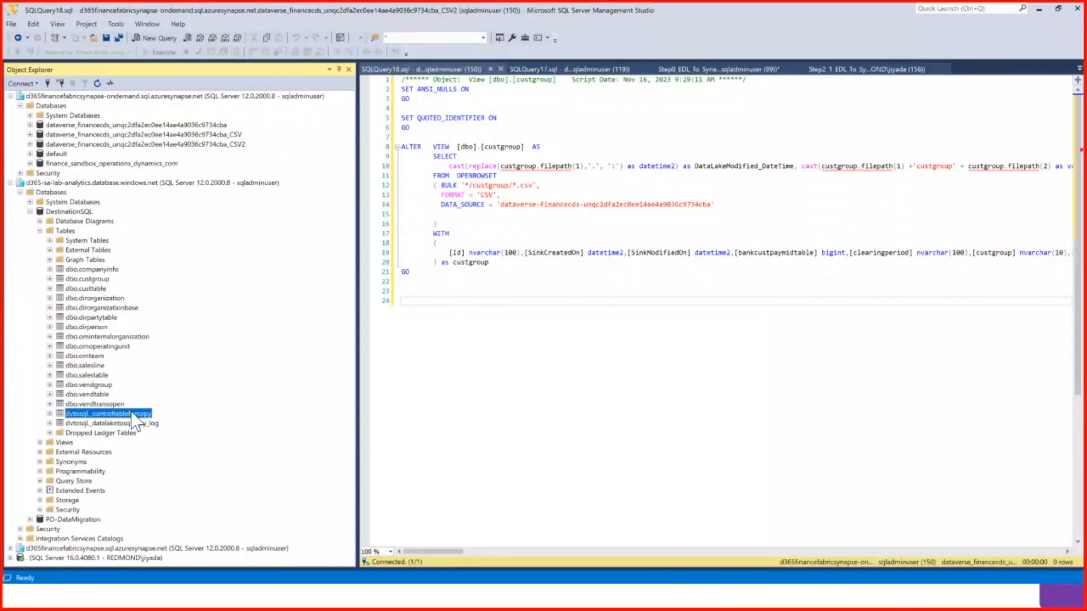
right_click(133, 414)
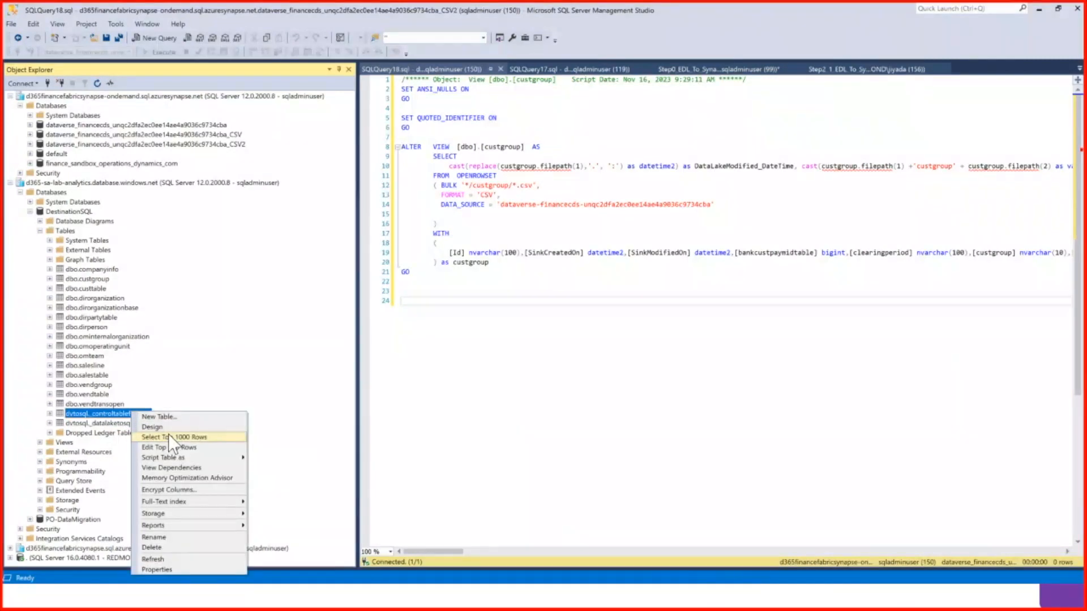
left_click(39, 471)
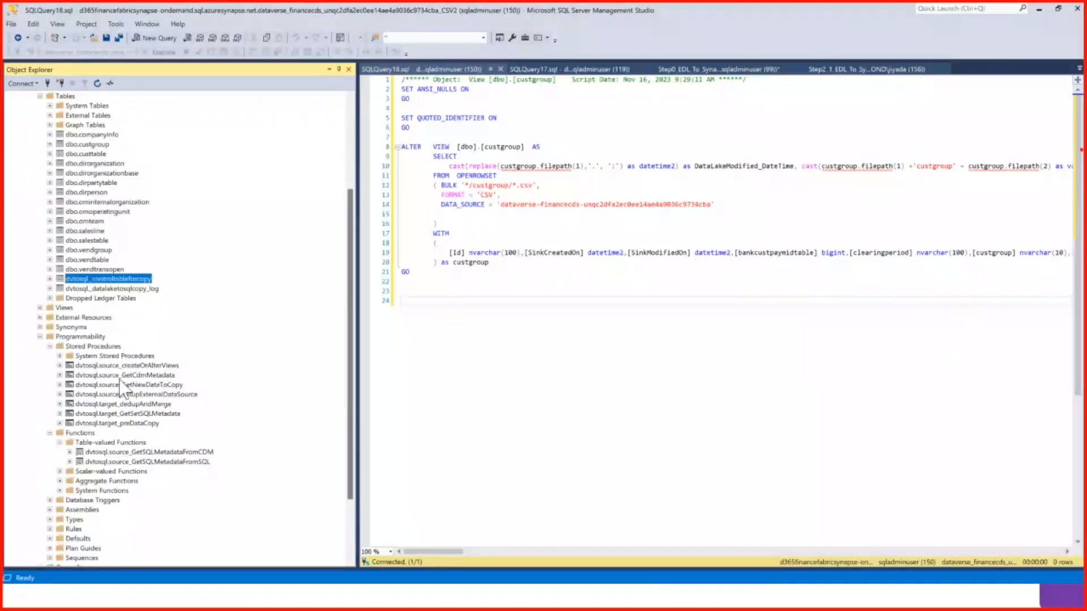
right_click(142, 281)
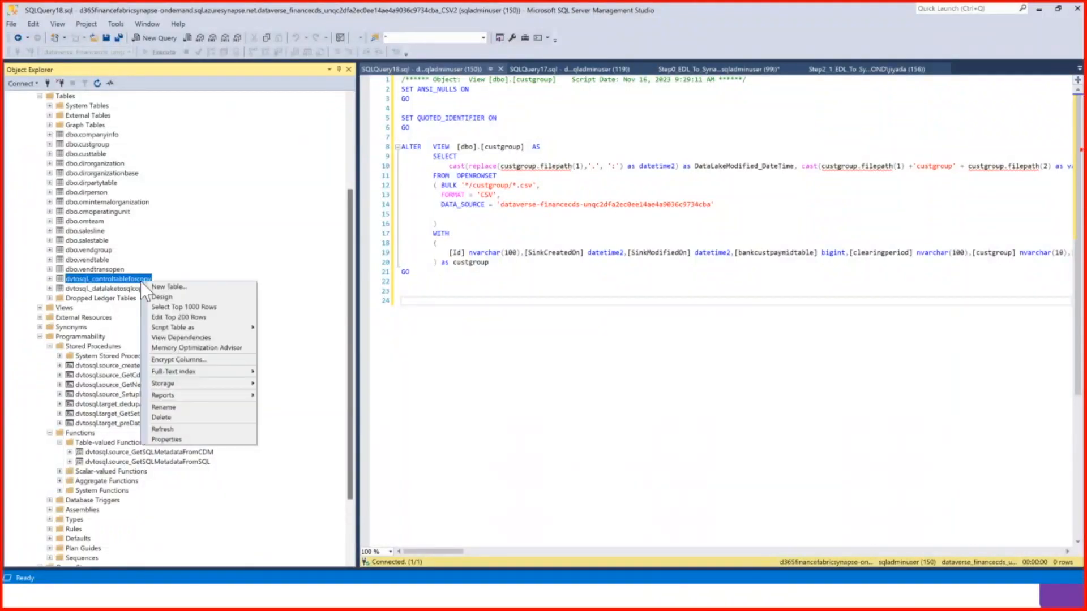
left_click(189, 314)
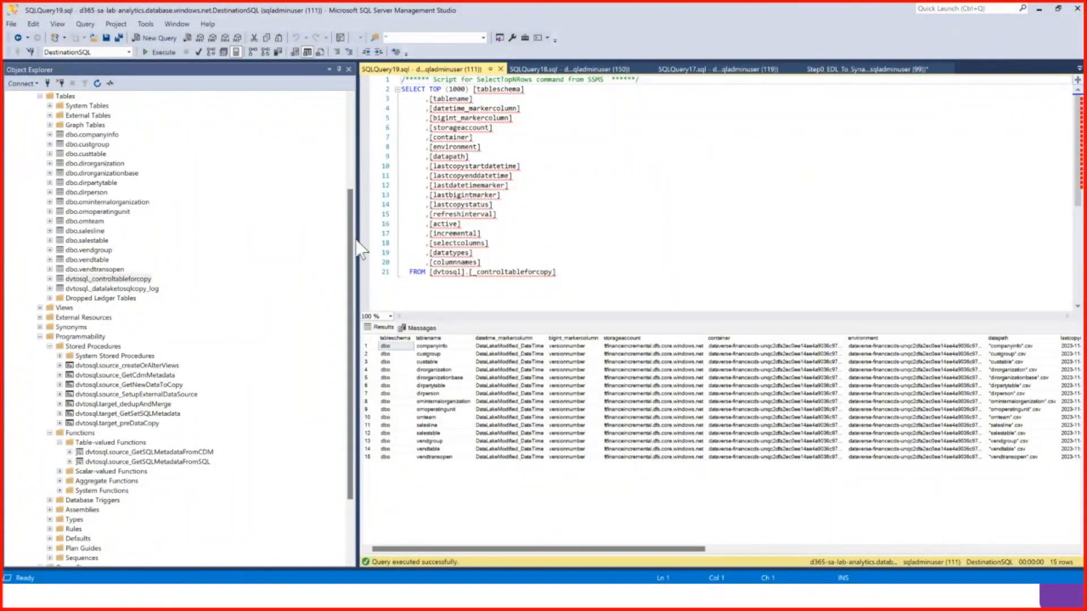
Widen the query area and examine the dirpartytable row of the control table from datetime_markercolumn through datapath
left_click_drag(361, 239, 221, 258)
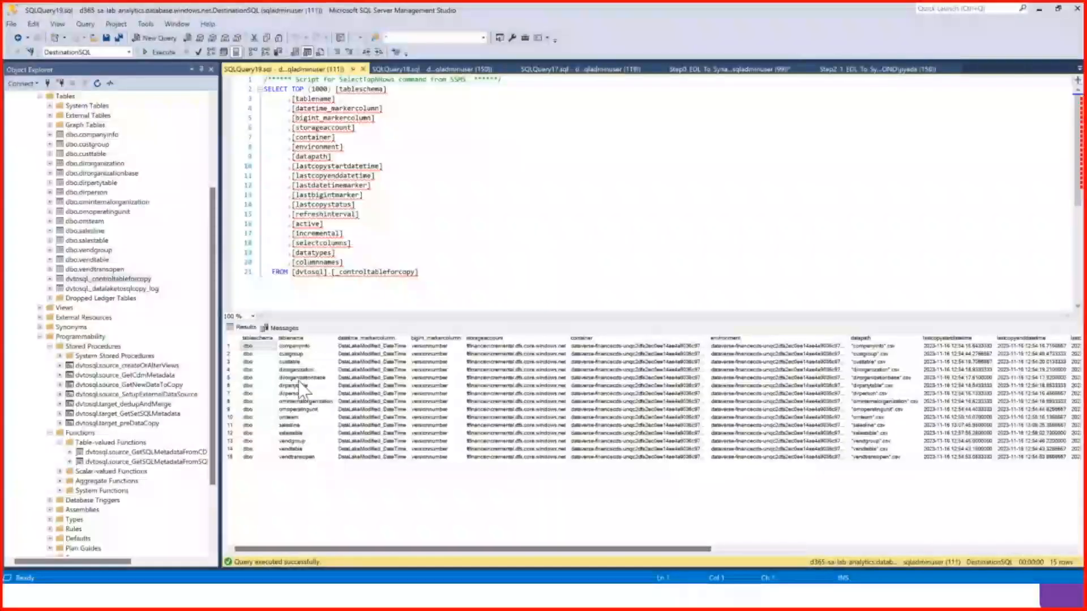
right_click(382, 441)
left_click(356, 386)
left_click(356, 386)
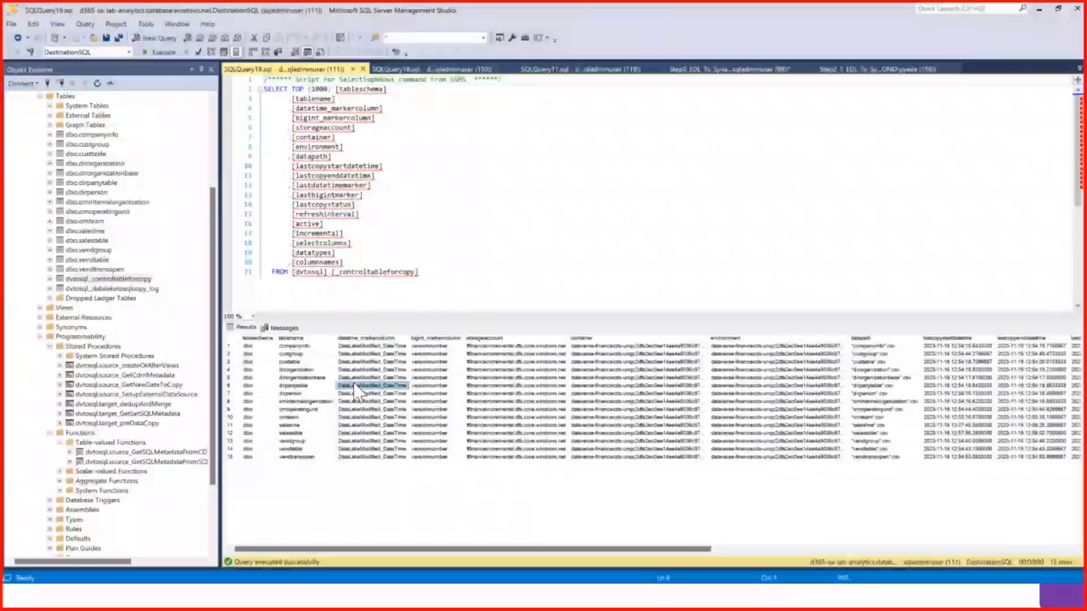
key("Right")
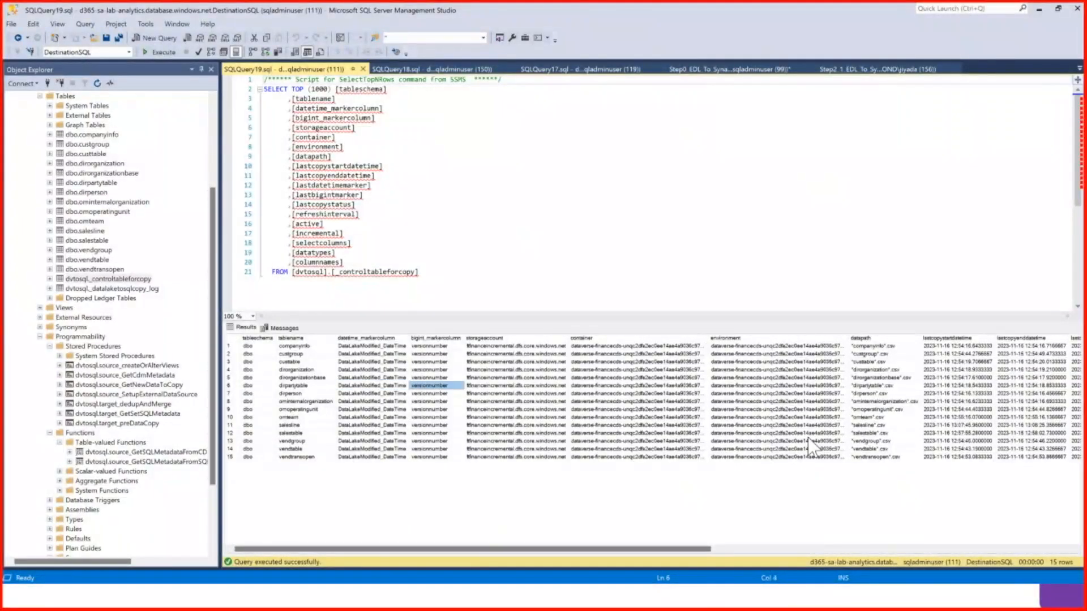
key("Left")
key("Right")
key("Right")
key("Right")
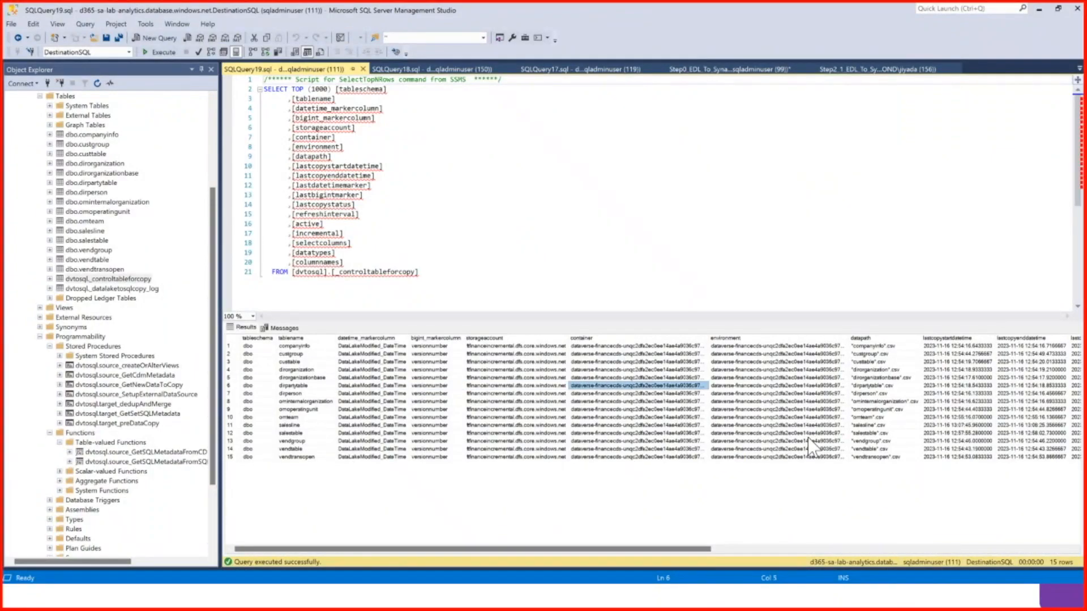
key("Right")
key("Right")
key("Right")
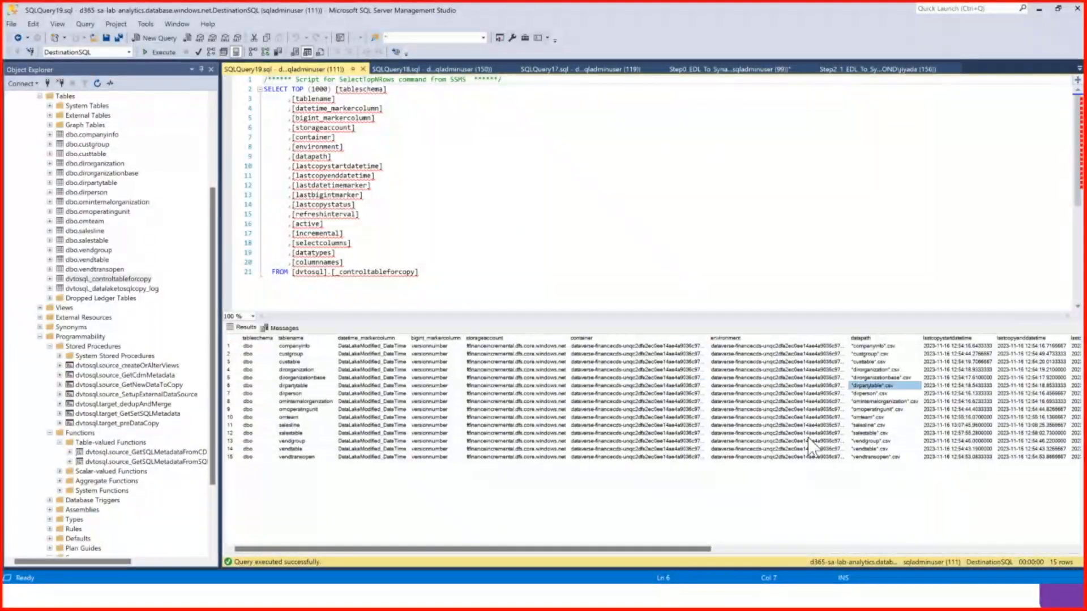
Examine the control table's last copy start and end times and its datetime and bigint markers, focusing on the custgroup row
key("Right")
key("Right")
key("Right")
key("Right")
key("Right")
key("Right")
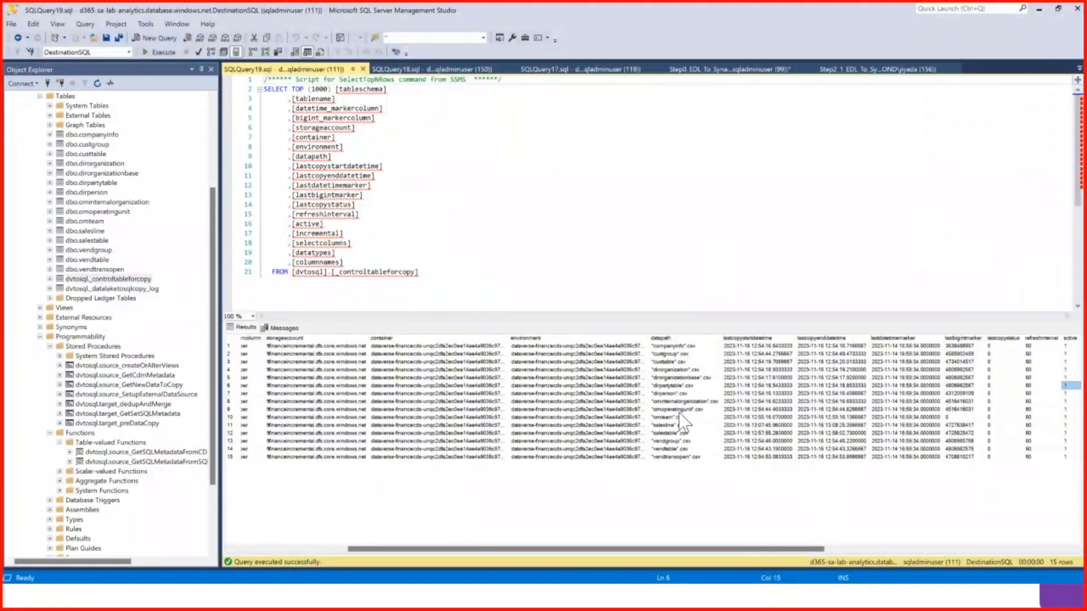
right_click(845, 376)
left_click(762, 354)
key("Right")
key("Right")
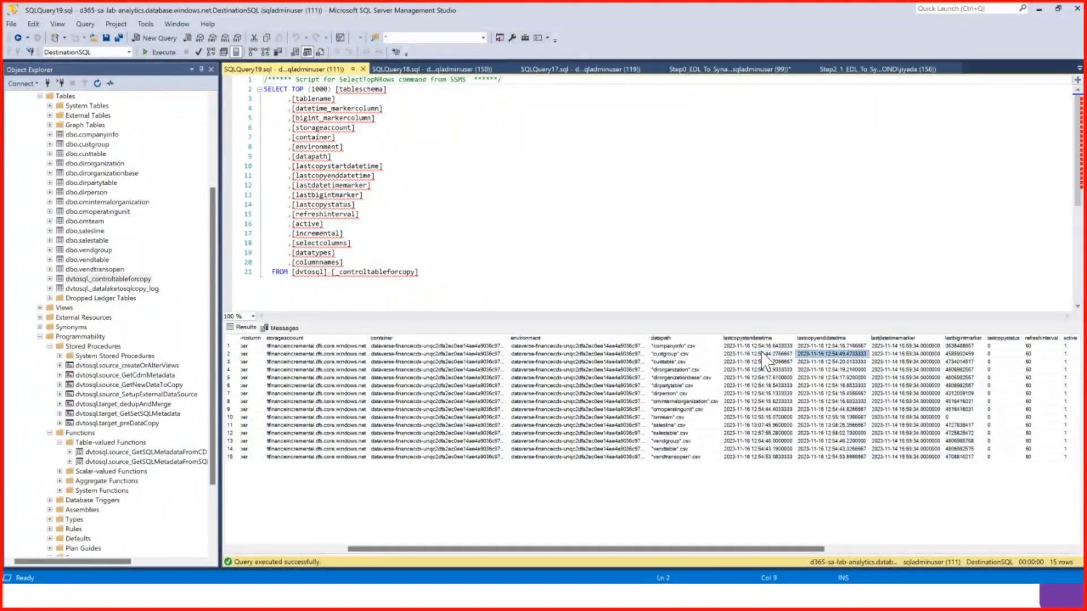
right_click(917, 354)
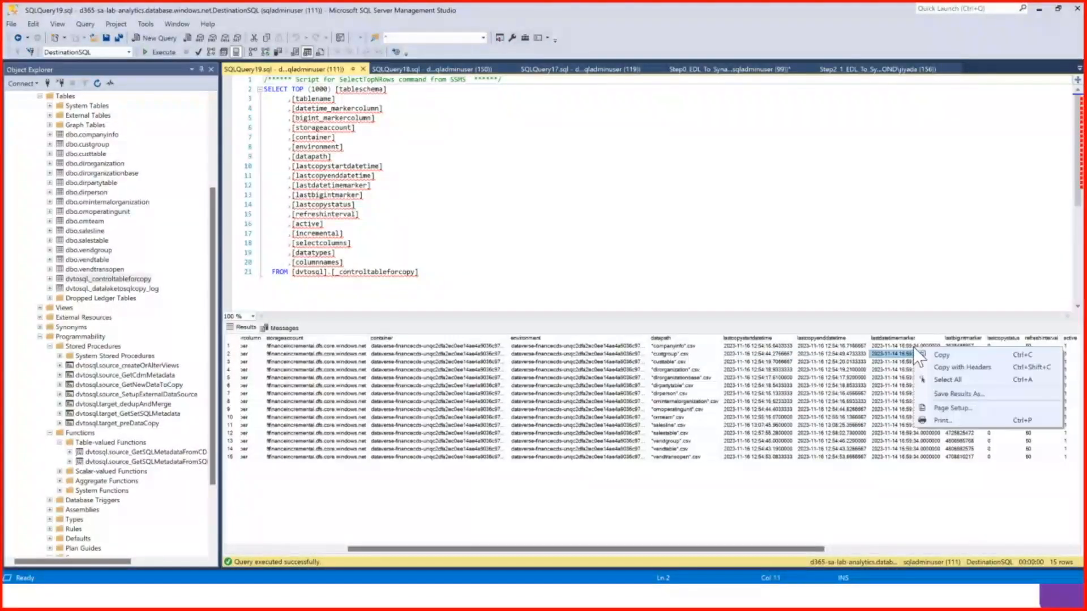
left_click(902, 347)
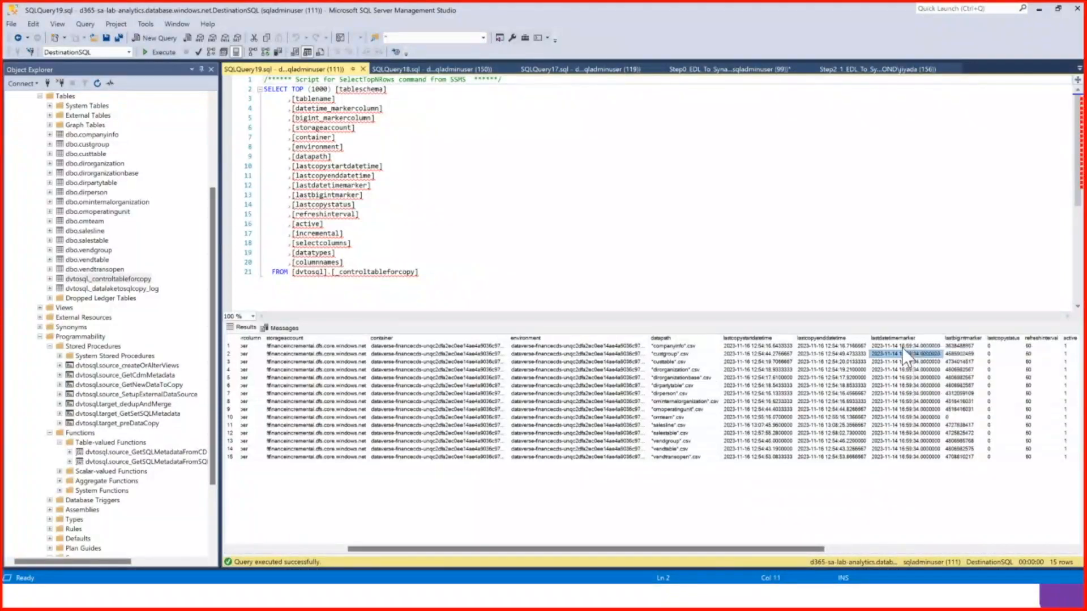
right_click(974, 353)
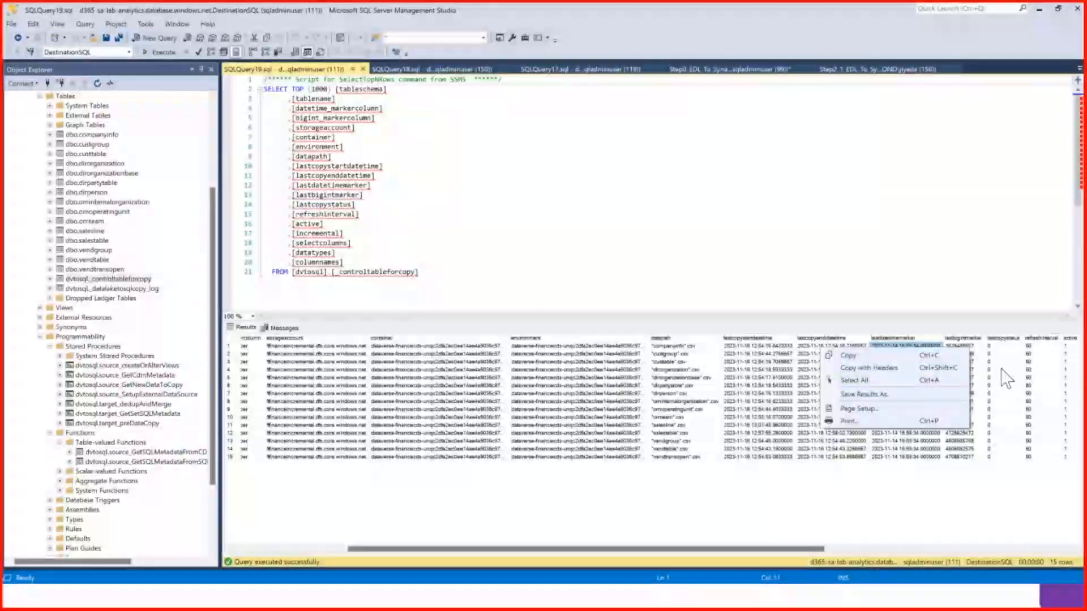
Examine the dirpartytable row of the control table from lastbigintmarker and refreshinterval through active, incremental and selectcolumns
left_click(1035, 385)
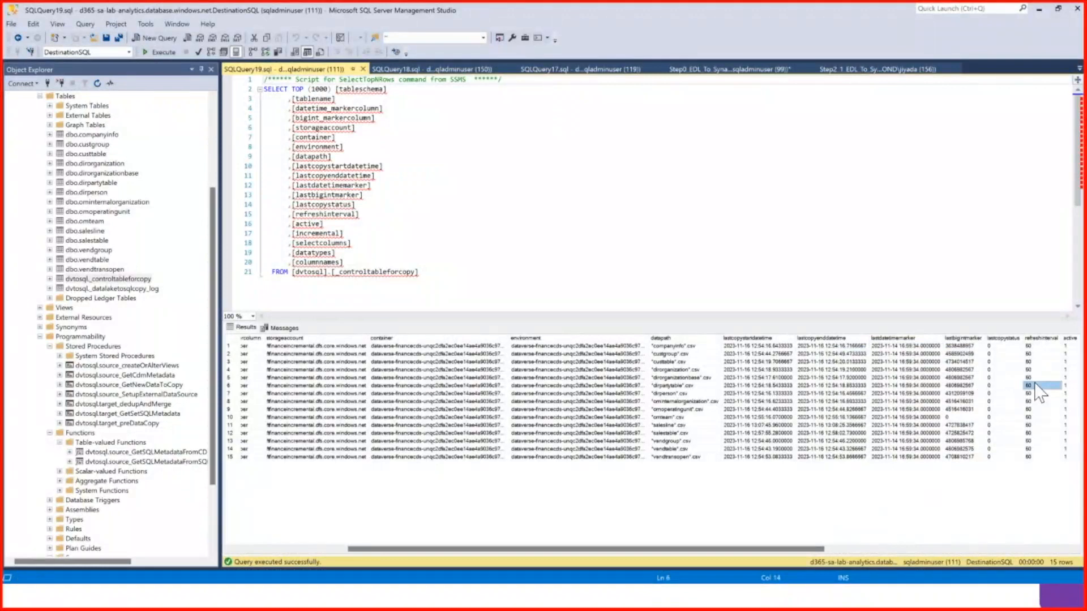
key("Left")
key("Left")
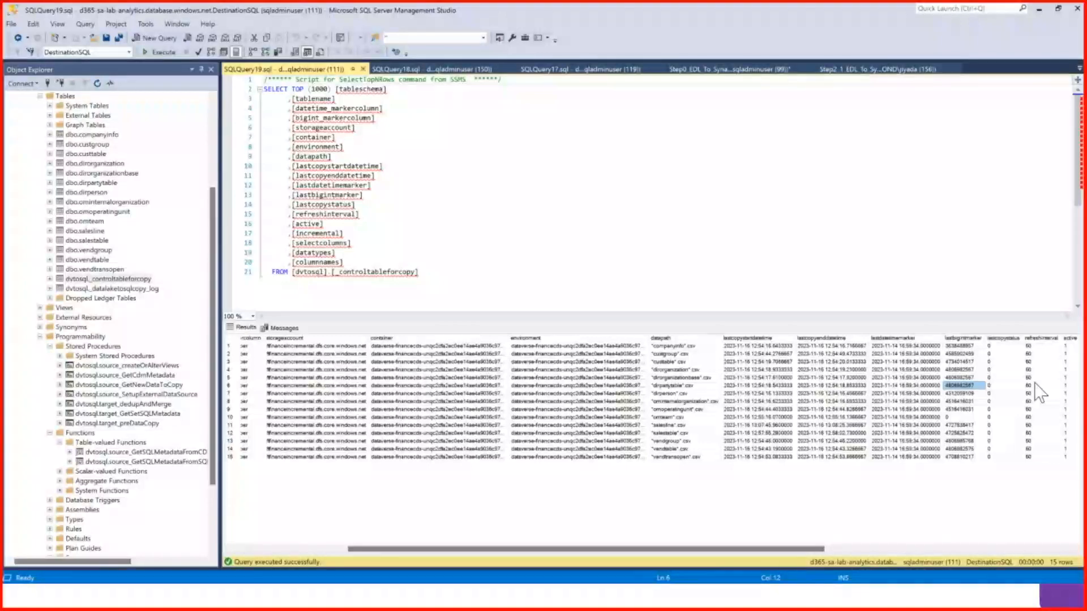
key("Right")
key("Right")
key("Right")
key("Right")
key("Right")
key("Right")
key("Right")
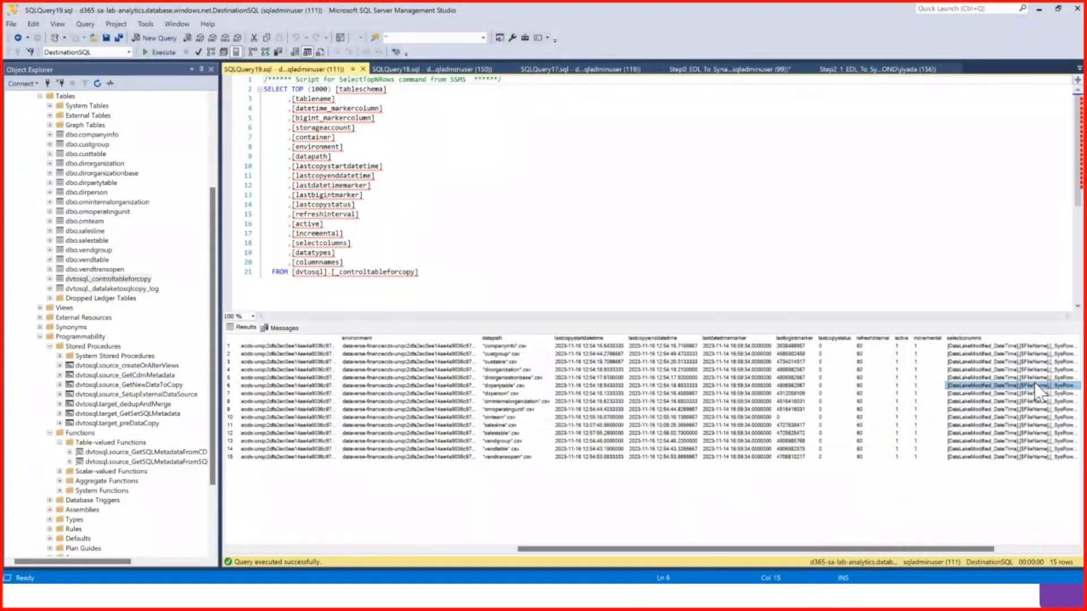
key("Left")
key("Left")
key("Left")
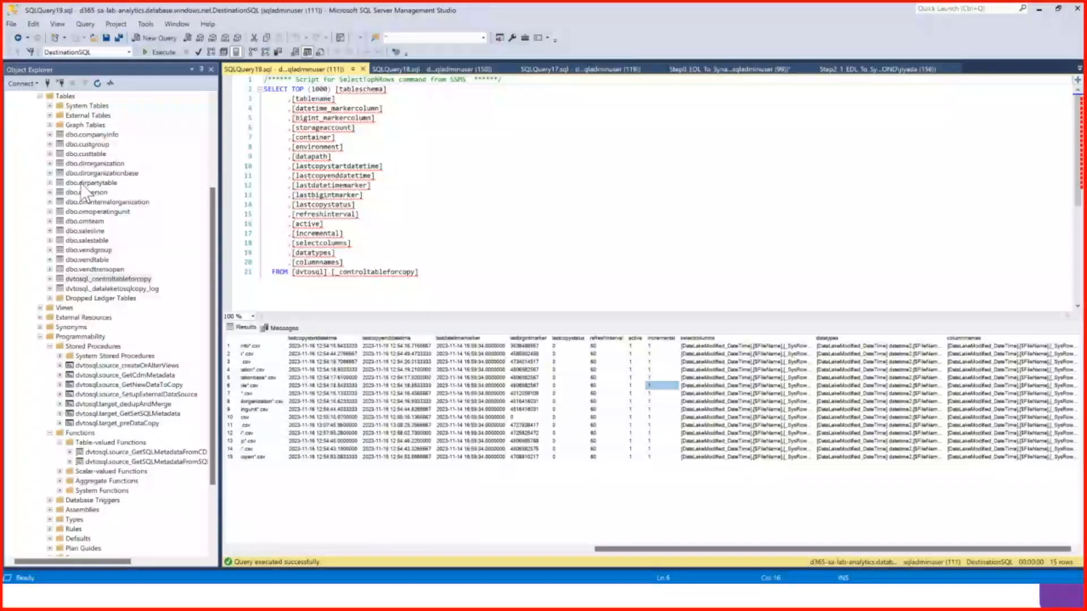
Query the top 1000 rows of the dbo.custgroup table in DestinationSQL
left_click(85, 154)
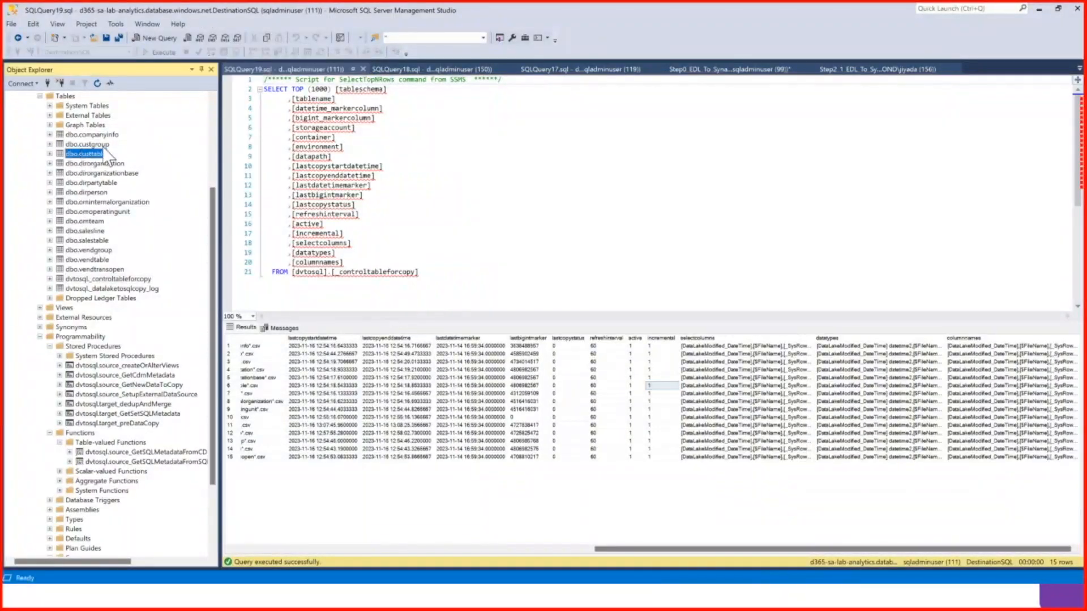
left_click(95, 145)
right_click(94, 144)
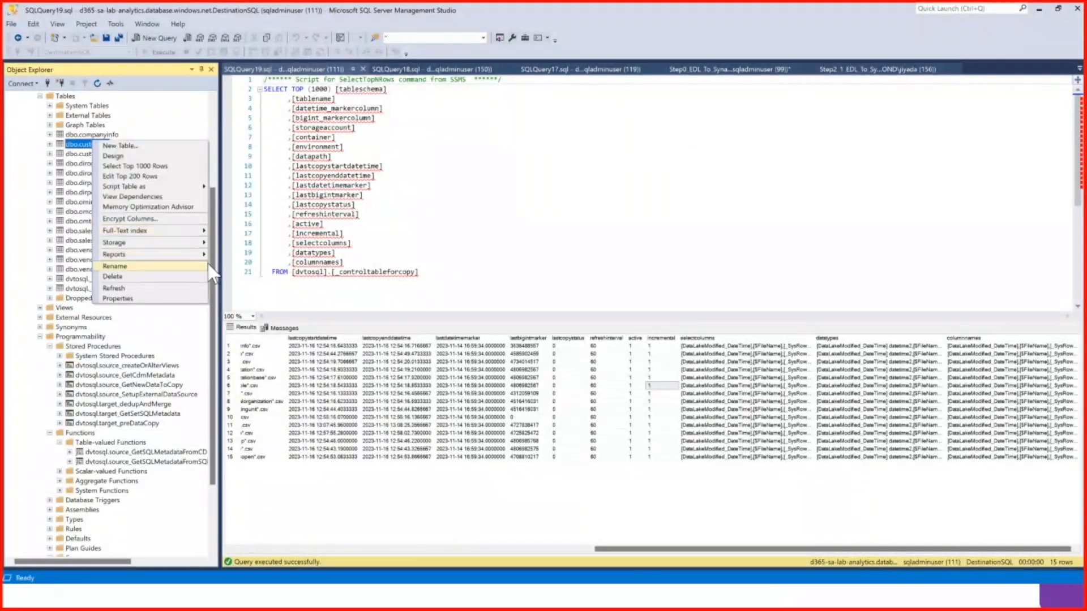
left_click(266, 272)
left_click_drag(213, 256, 214, 198)
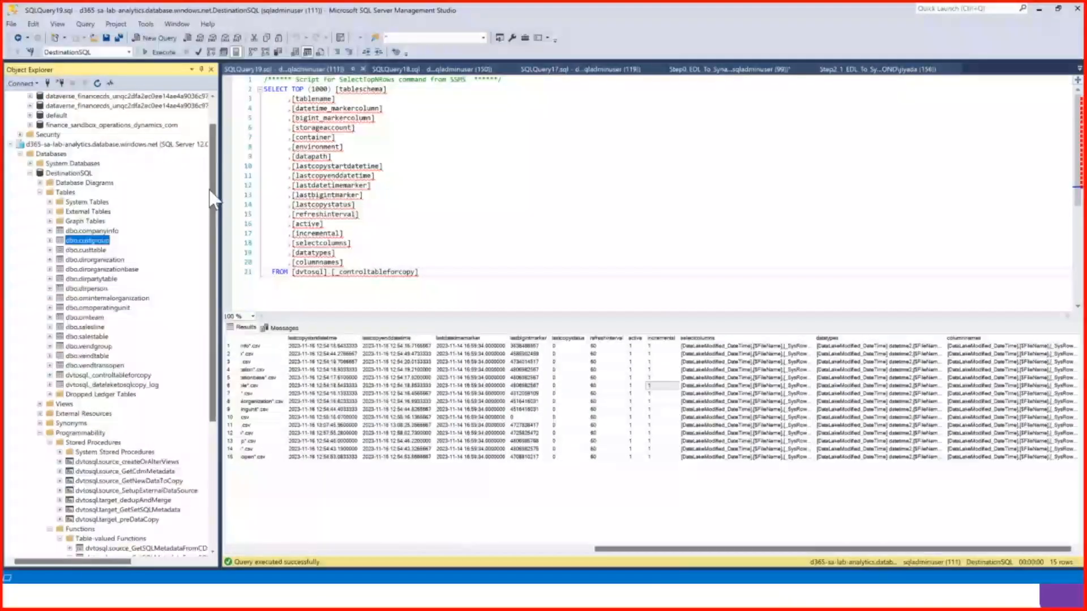
right_click(95, 243)
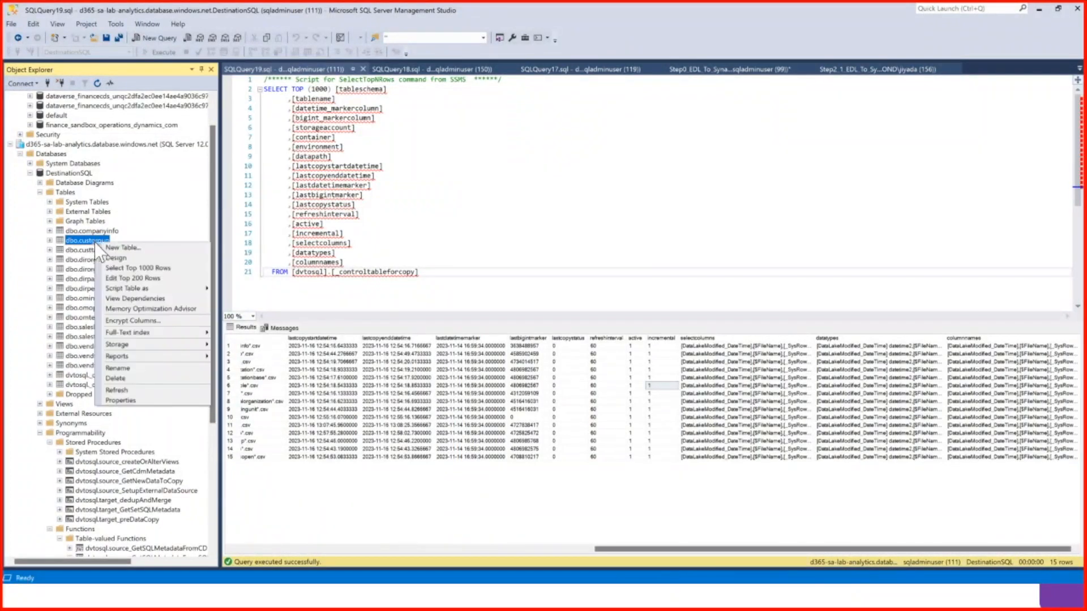
left_click(137, 267)
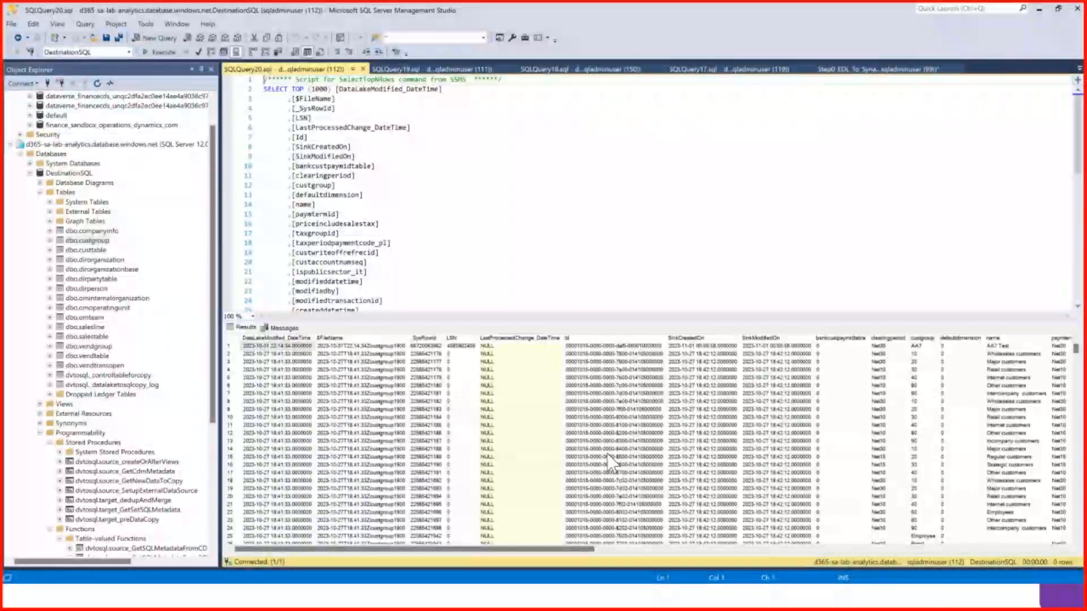
left_click(610, 457)
Expand dbo.custgroup's indexes, widen the object tree to read their full names, then restore its width and collapse the indexes
left_click(51, 240)
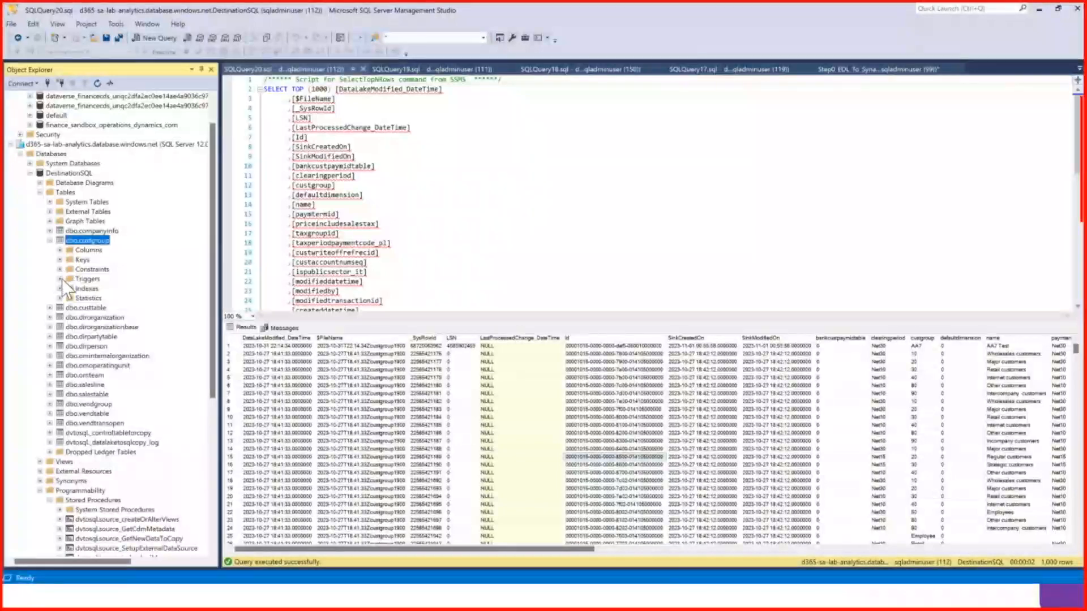
left_click(60, 289)
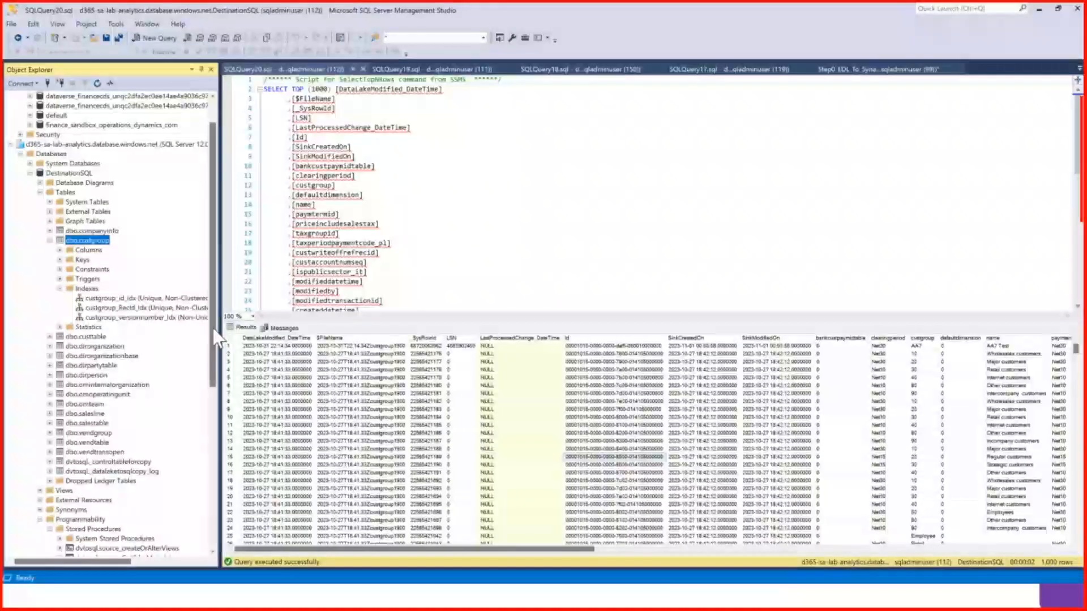
left_click_drag(218, 338, 404, 351)
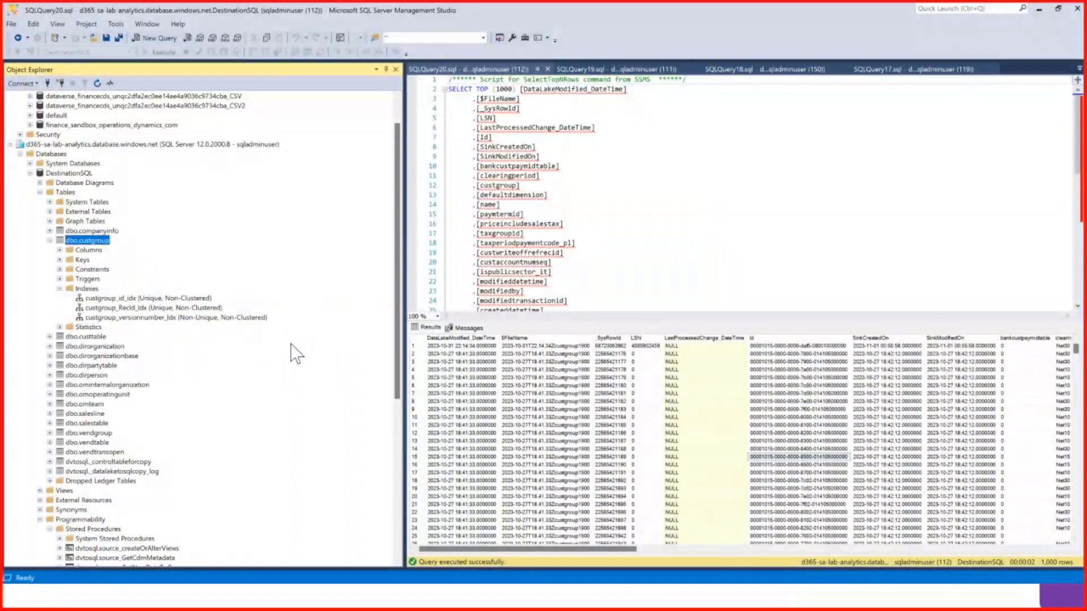
left_click_drag(403, 290, 245, 287)
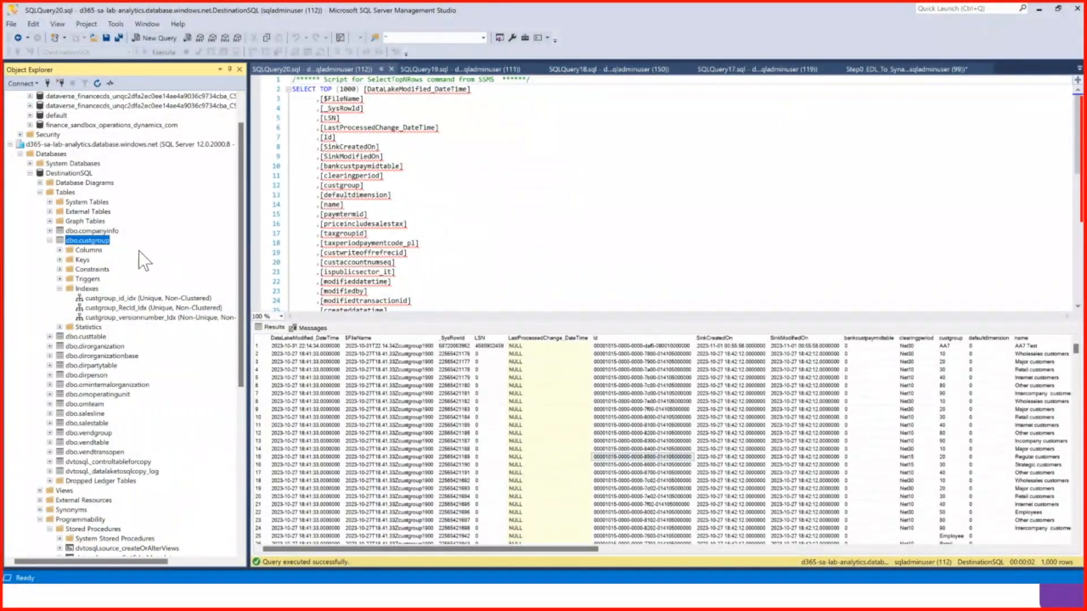
left_click(58, 288)
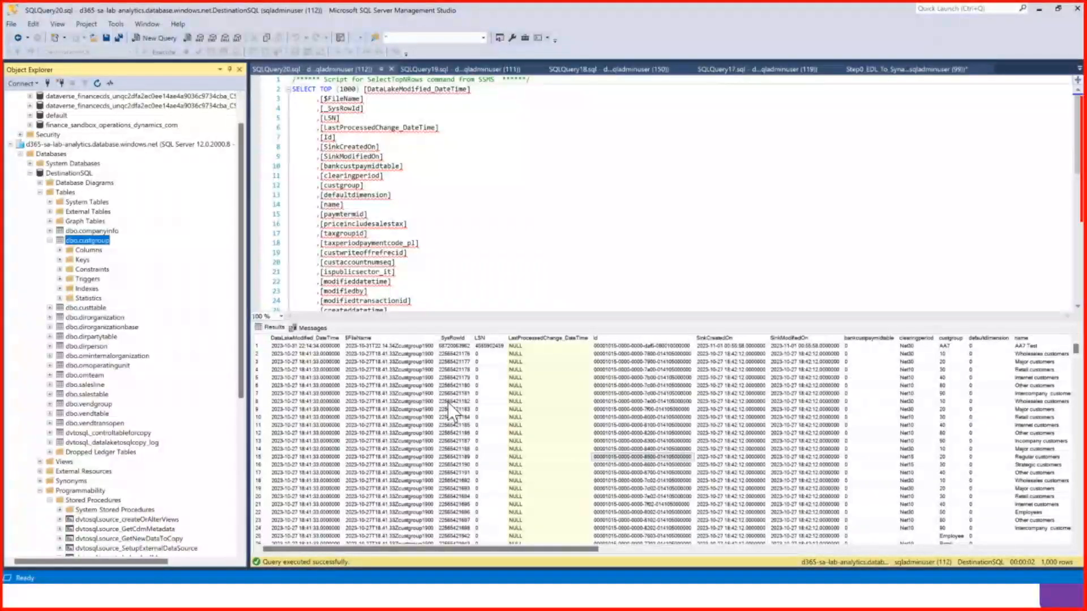
Collapse dbo.custgroup, the DestinationSQL database and the d365-sa-lab-analytics server in the object tree
key("Left")
key("Down")
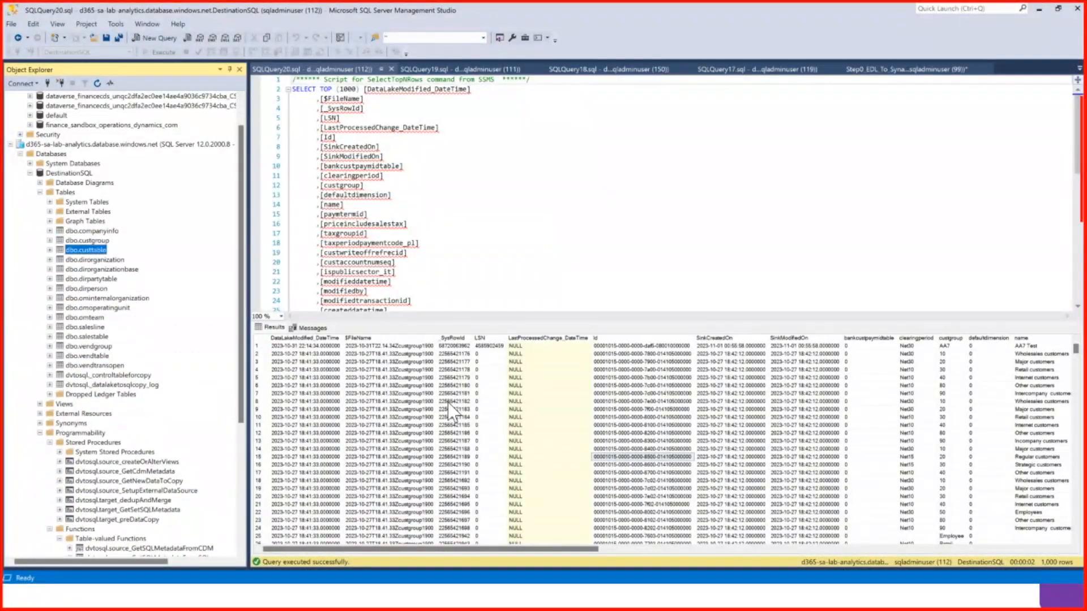
key("Down")
key("Down")
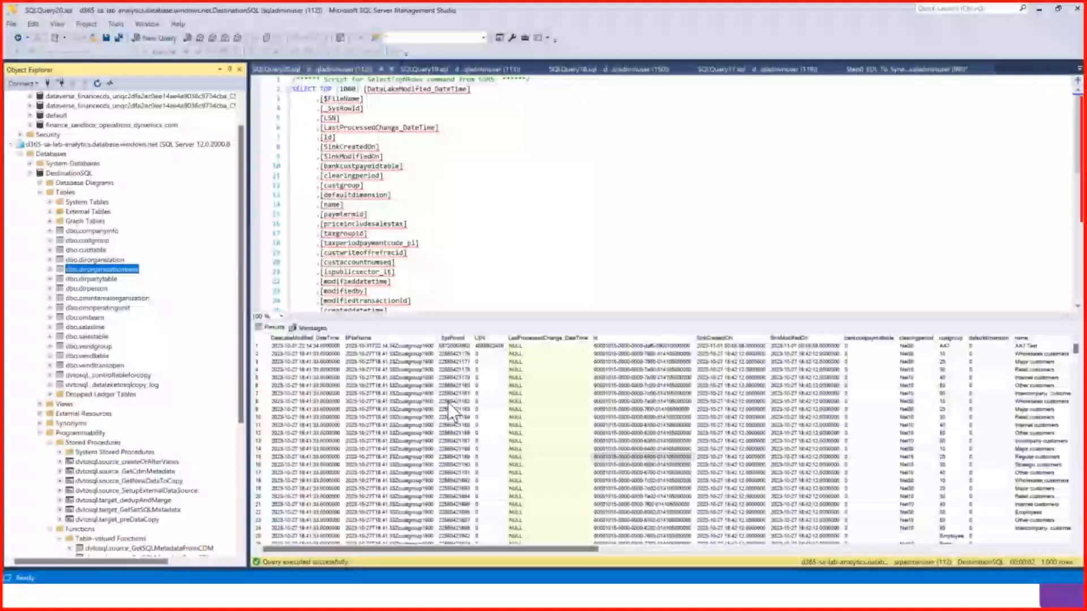
key("Down")
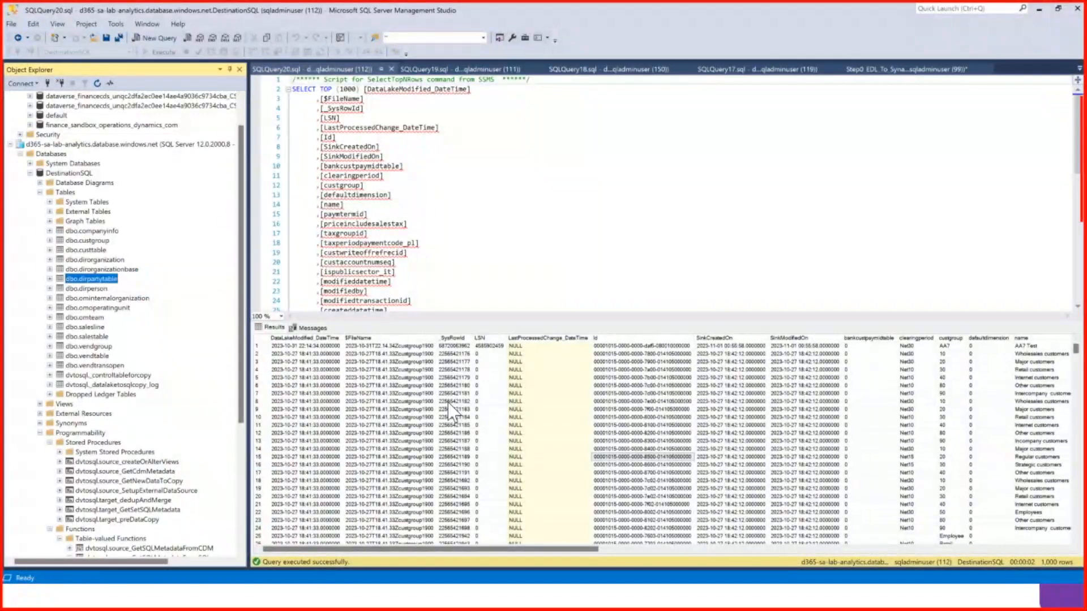
key("Left")
key("Left")
key("Left")
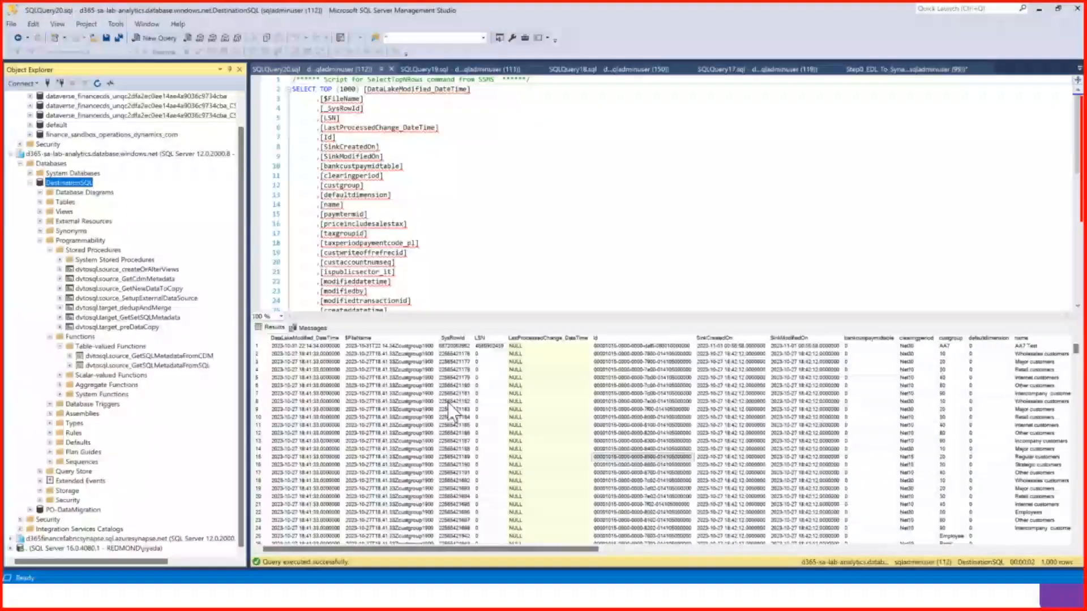
key("Left")
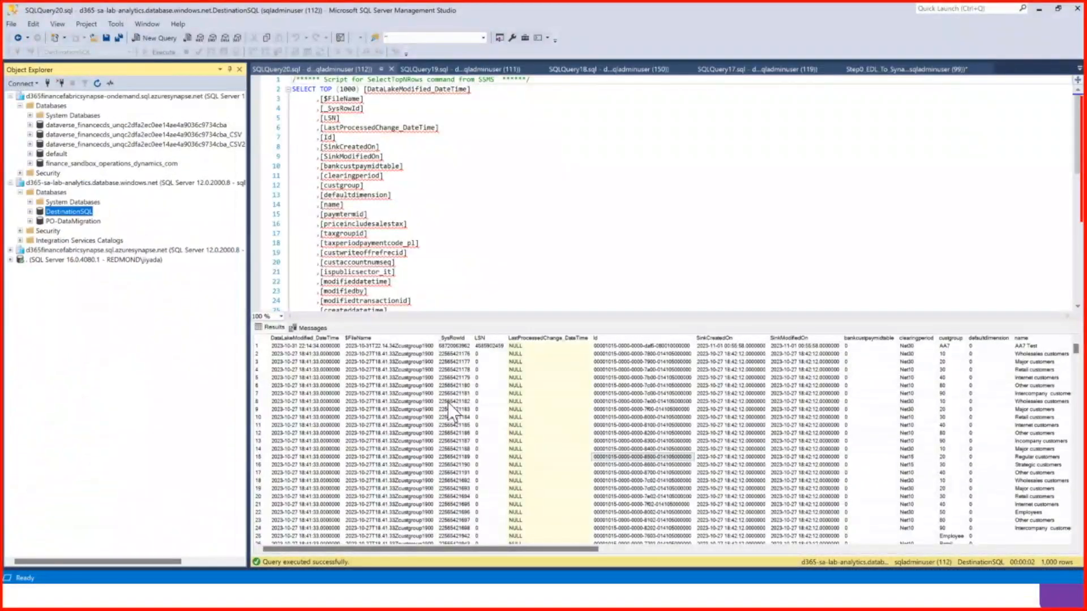
key("Left")
key("Left")
key("Left")
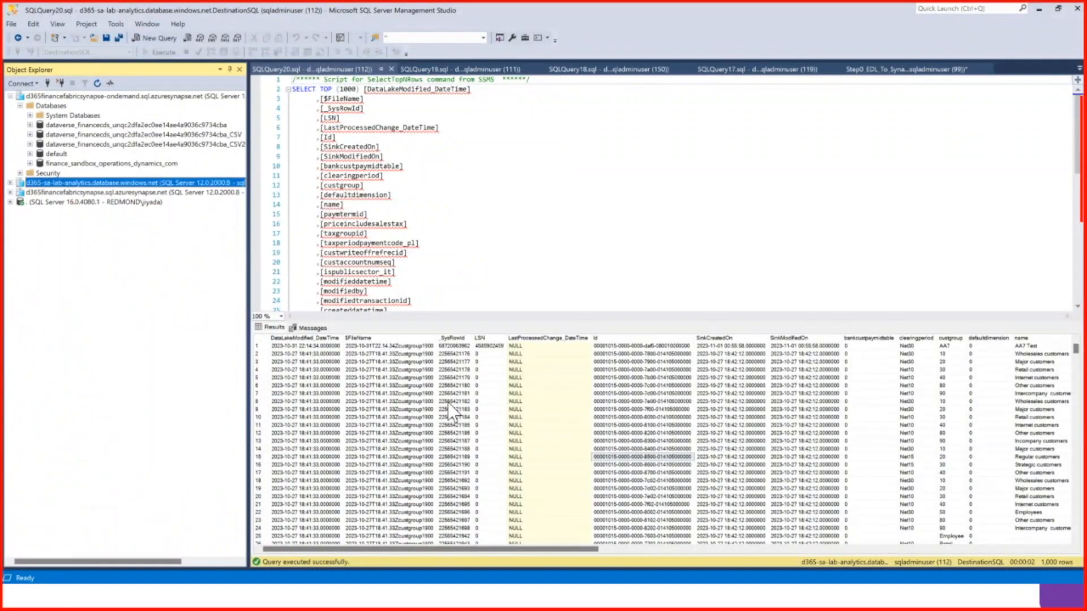
Collapse the databases of the d365financefabricsynapse-ondemand server and select the d365-sa-lab-analytics server
key("Up")
key("Up")
key("Up")
key("Up")
key("Up")
key("Up")
key("Up")
key("Up")
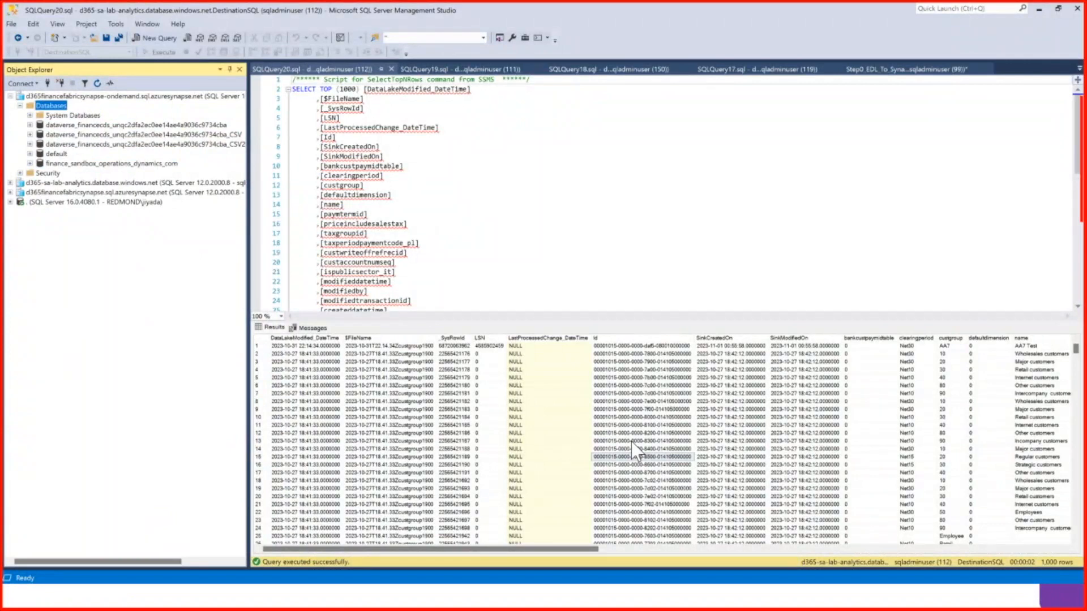
key("Left")
key("Left")
key("Down")
key("Down")
key("Down")
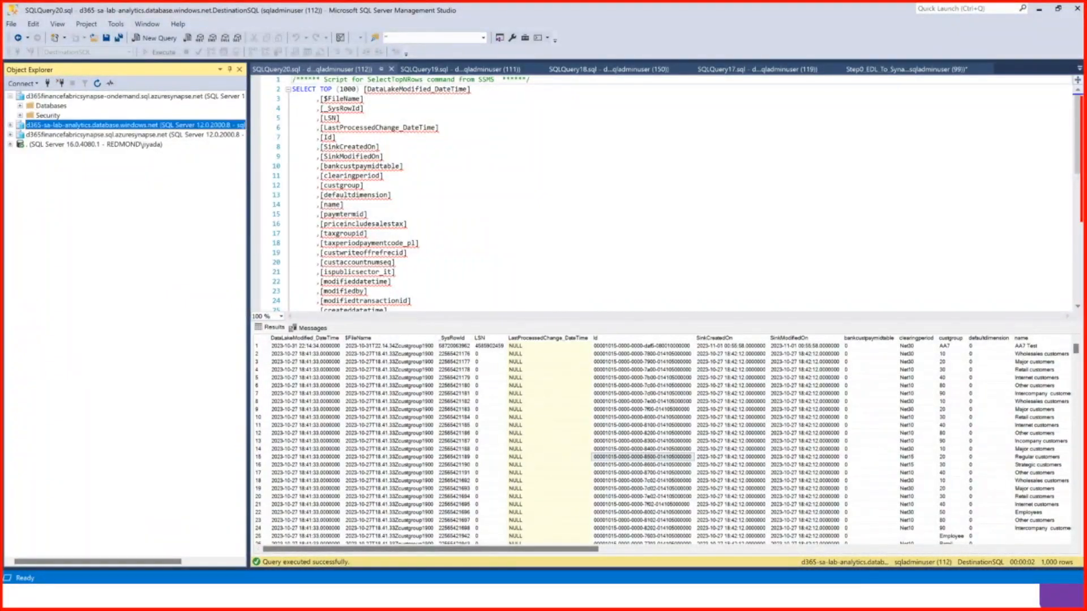
Close the custgroup and control table query windows, SQLQuery20 and SQLQuery19
key("alt+Tab")
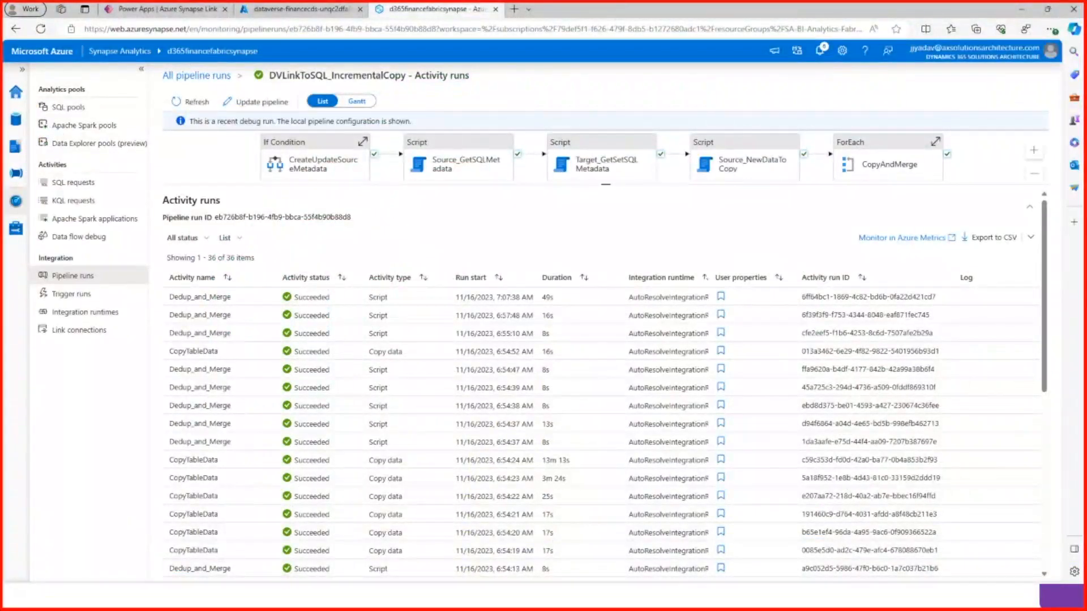
key("alt+Tab")
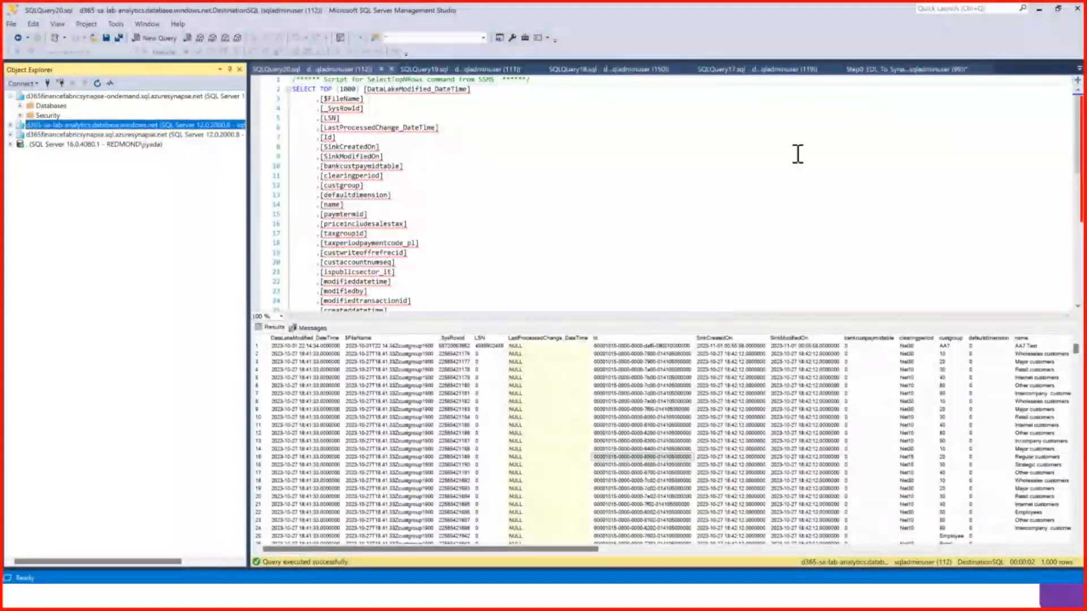
left_click(503, 69)
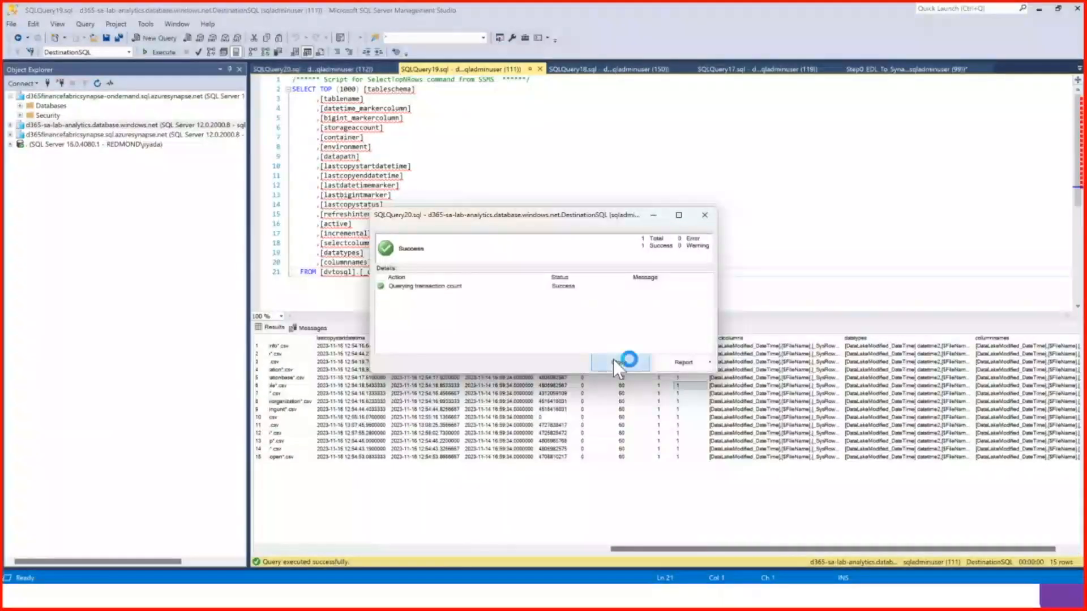
left_click(617, 359)
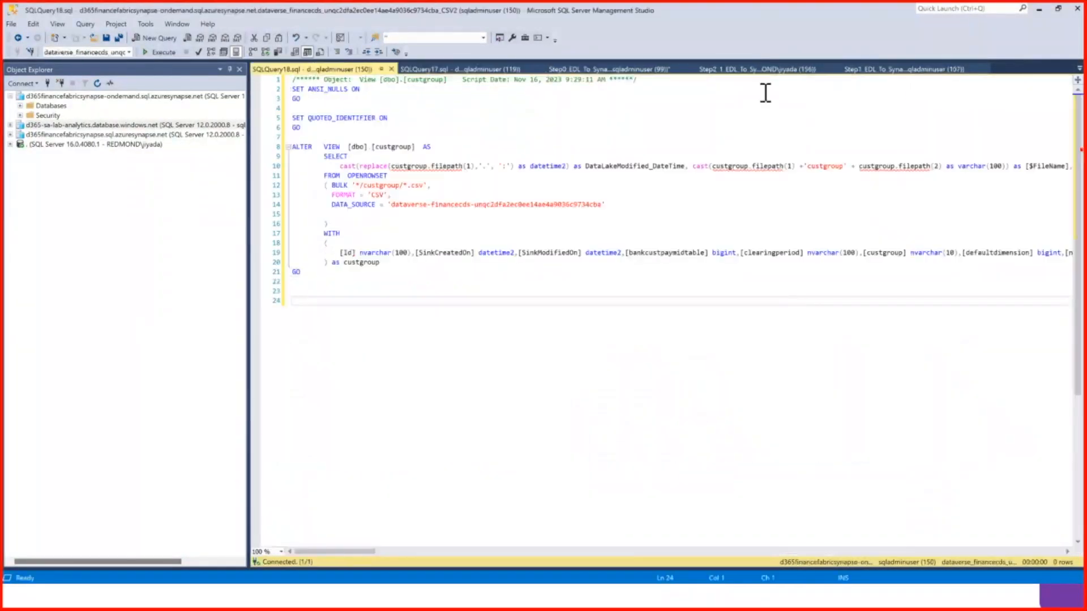
Close the custgroup view script, open Step1_EDL_To_SynapseLinkDV_CreateUpdate_SetupScript_DW.sql and examine its _controltableforcopy table definition
left_click(750, 84)
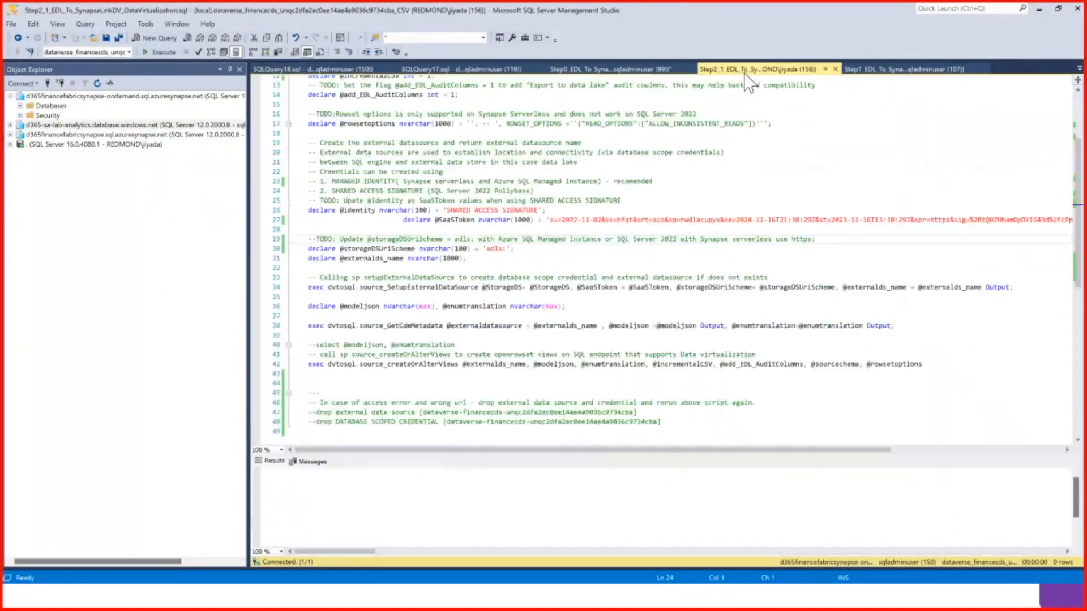
left_click(911, 80)
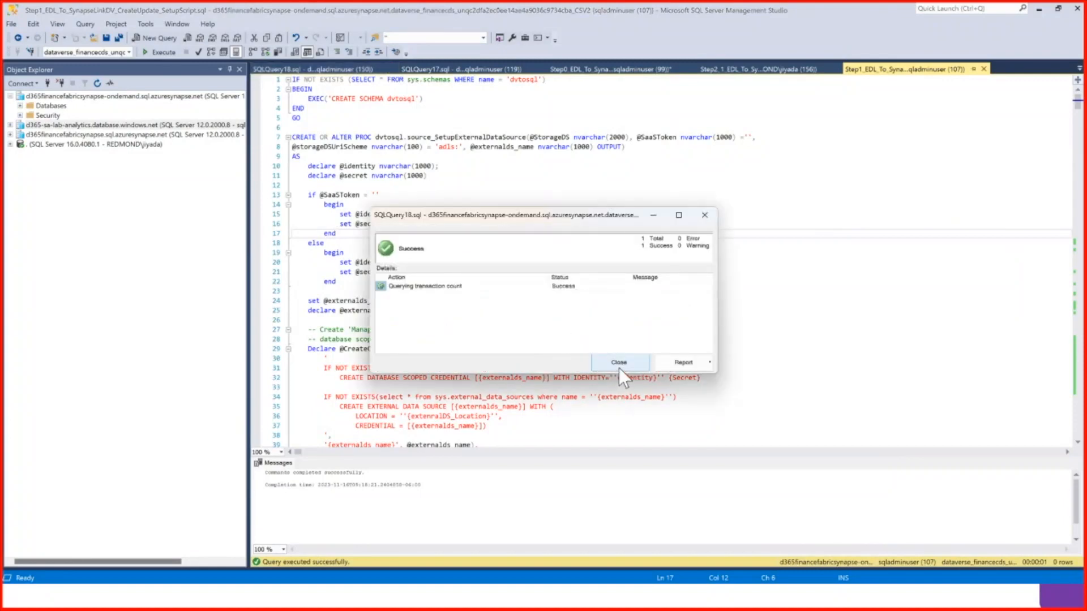
left_click(619, 365)
left_click(882, 72)
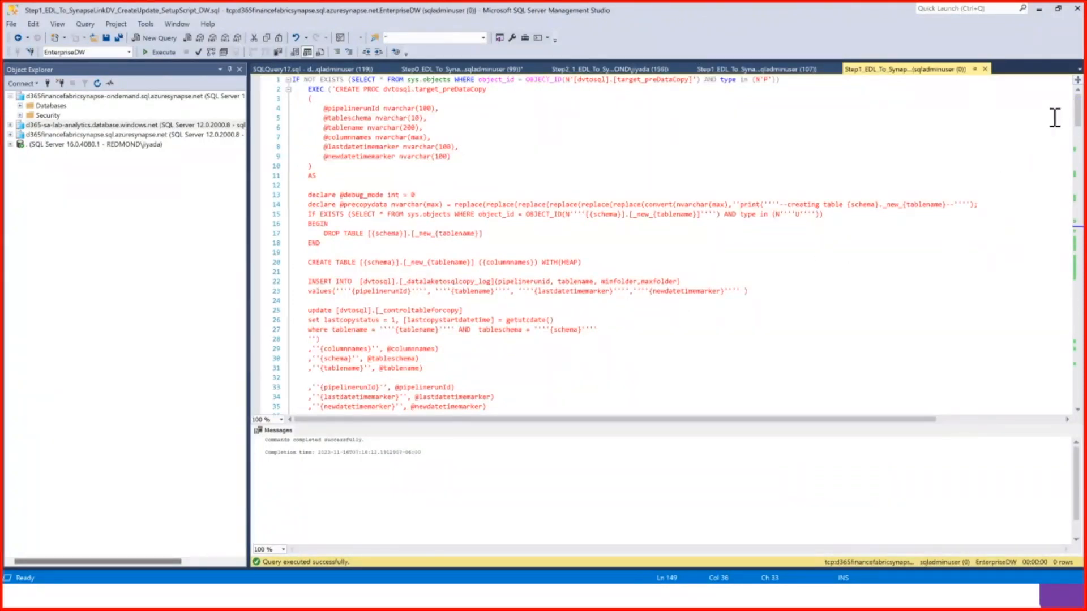
left_click_drag(1079, 113, 1061, 177)
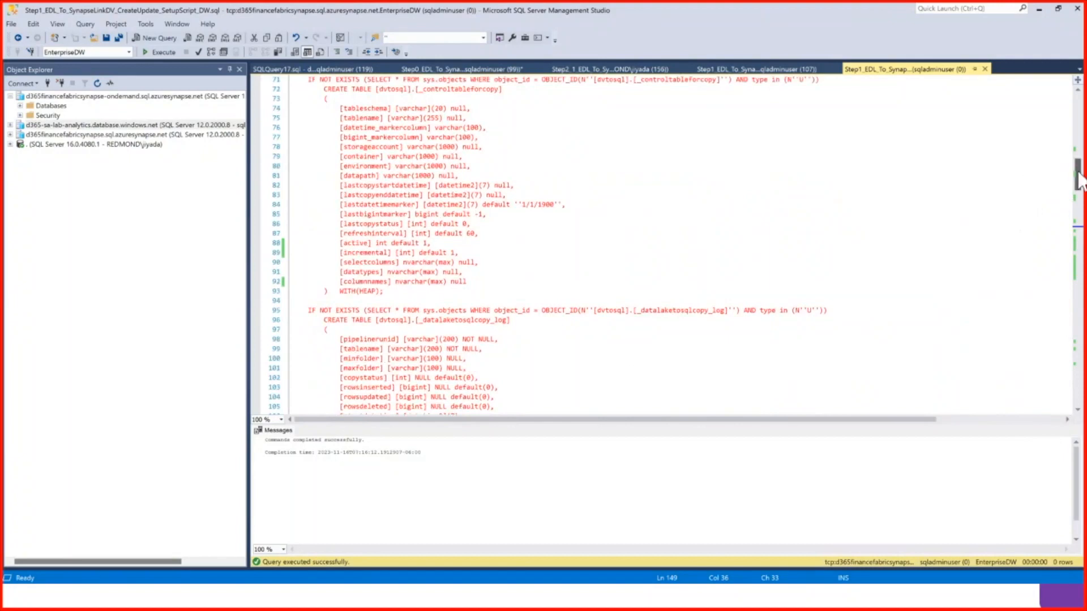
Expand the d365financefabricsynapse dedicated server and examine the tables of its EnterpriseDW database
left_click_drag(1080, 180, 1047, 203)
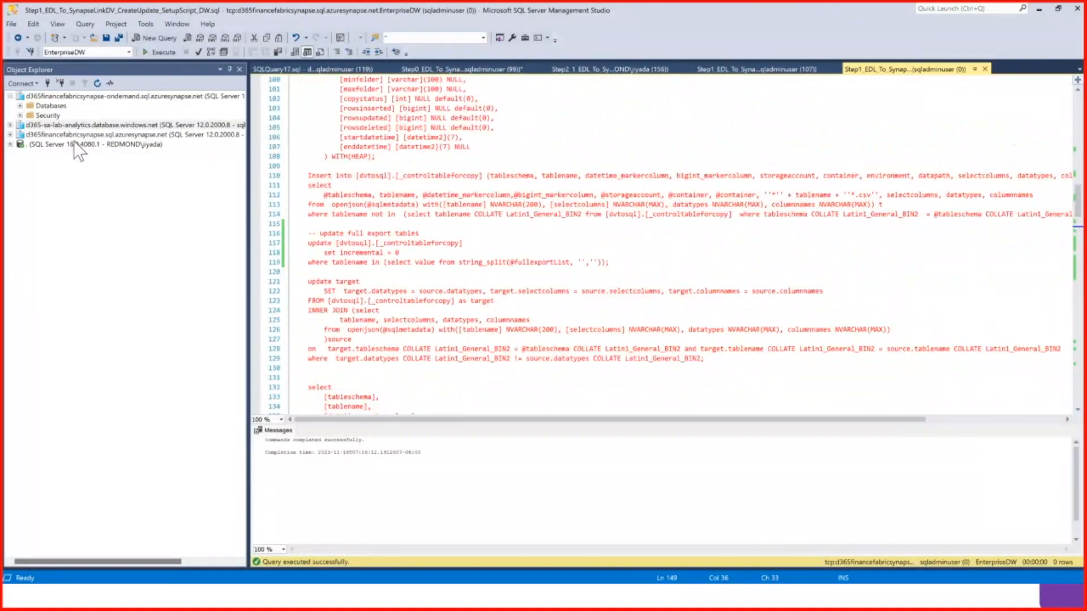
left_click(11, 134)
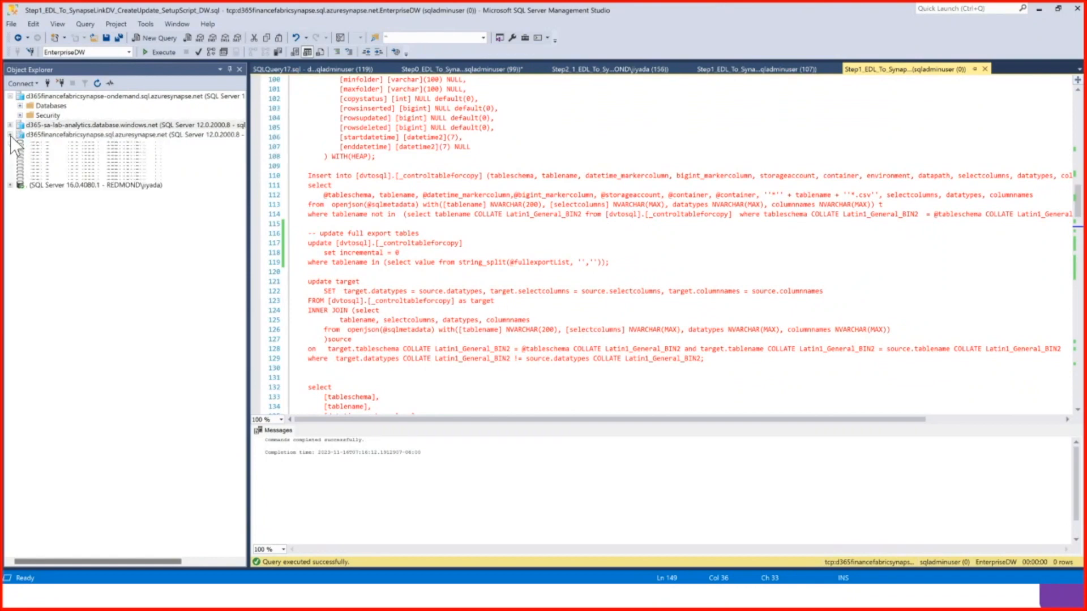
left_click(67, 174)
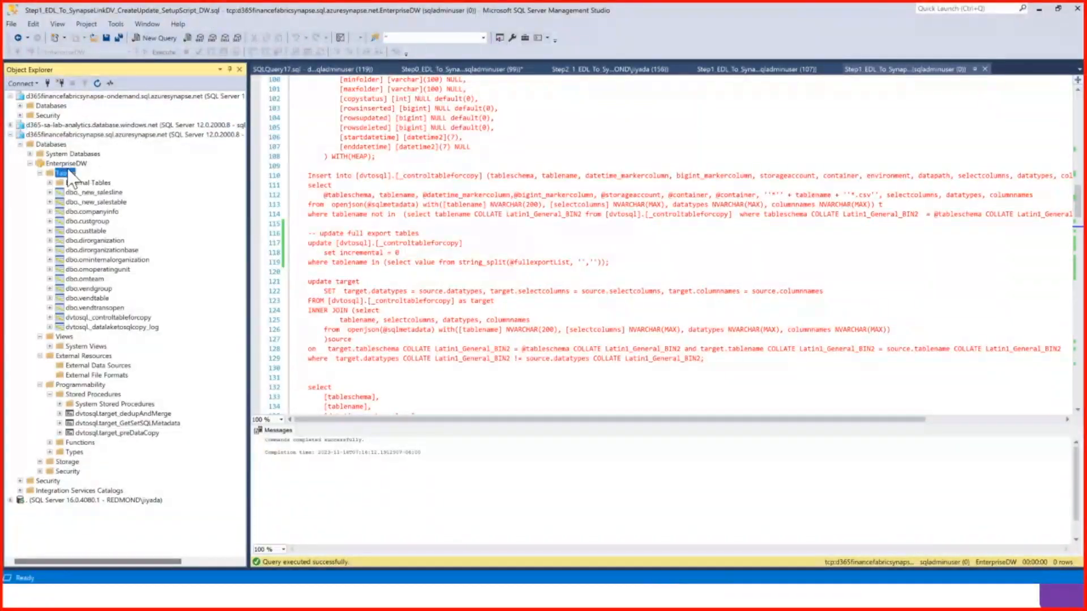
key("Down")
key("Down")
key("Down")
key("Down")
key("Down")
key("Down")
key("Down")
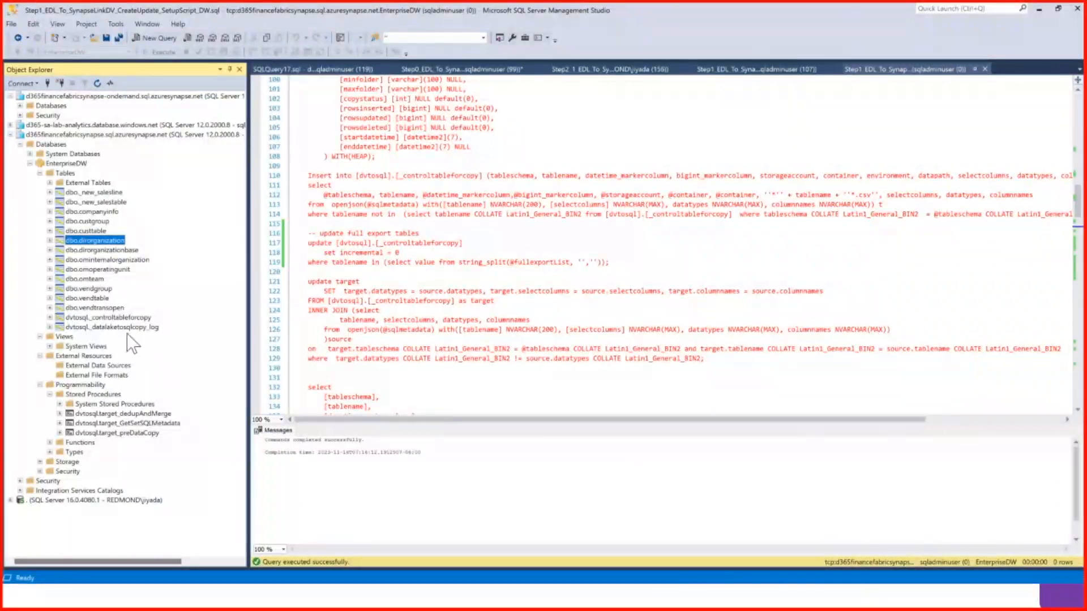
Query the top 1000 rows of the dvtosql._controltableforcopy table in EnterpriseDW
left_click(120, 319)
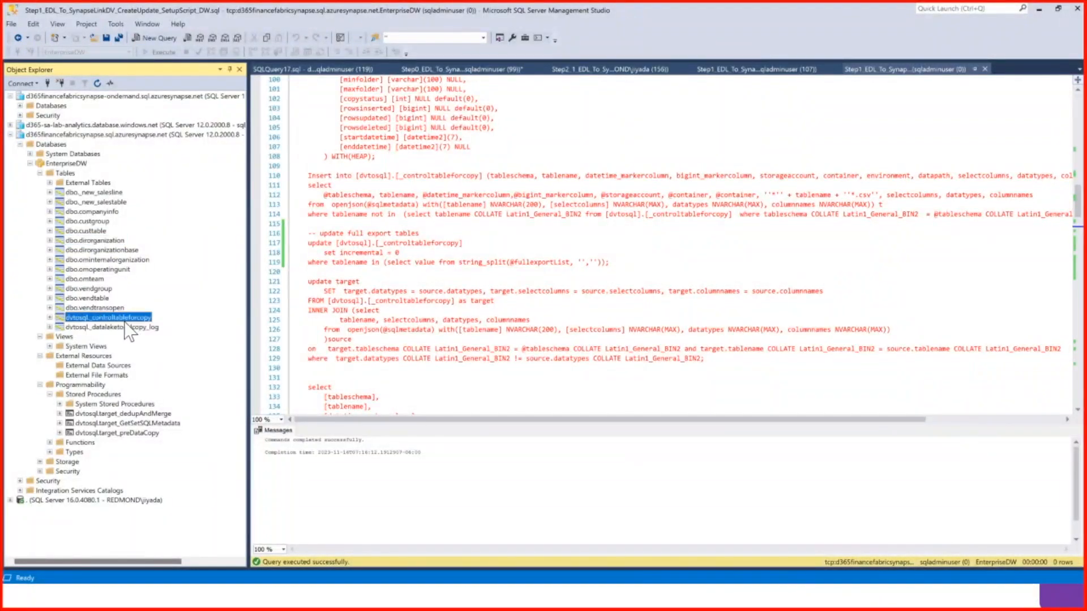
right_click(124, 321)
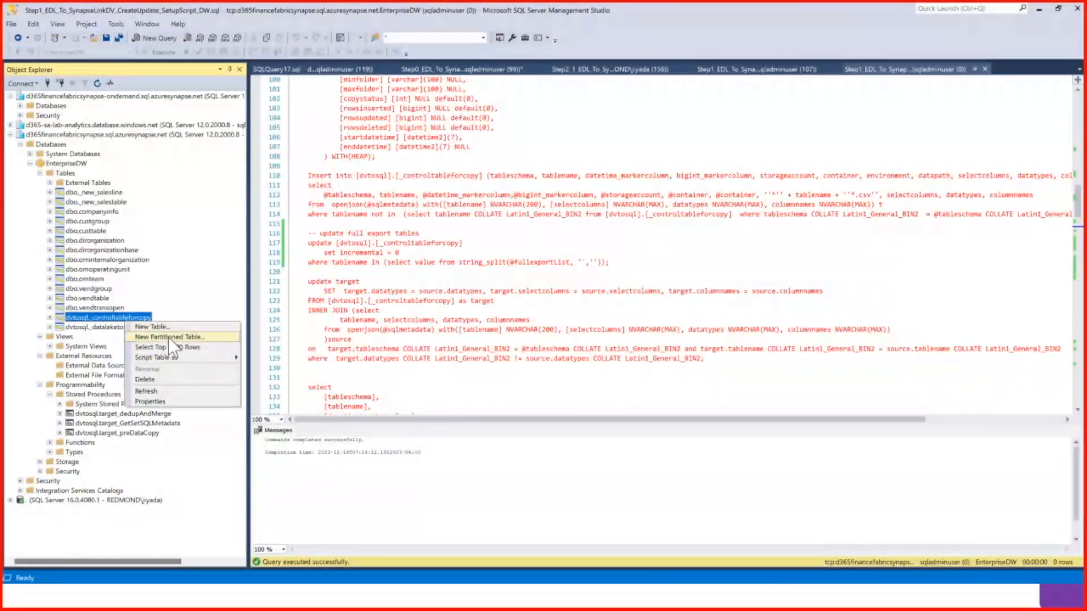
left_click(185, 348)
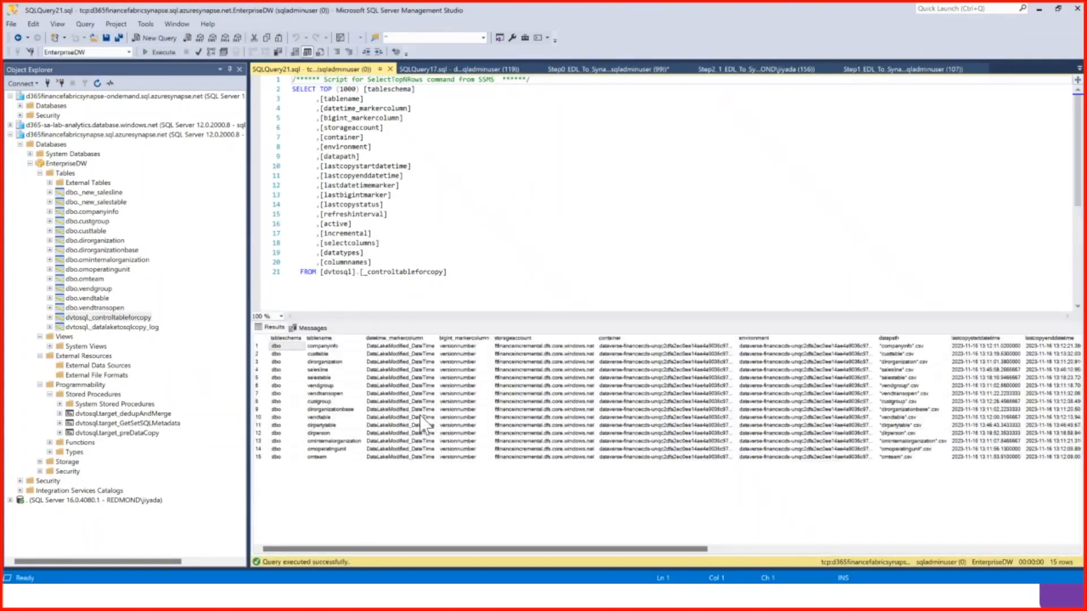
Examine the control table rows across all columns, from storageaccount through the copy markers to columnnames
left_click(550, 393)
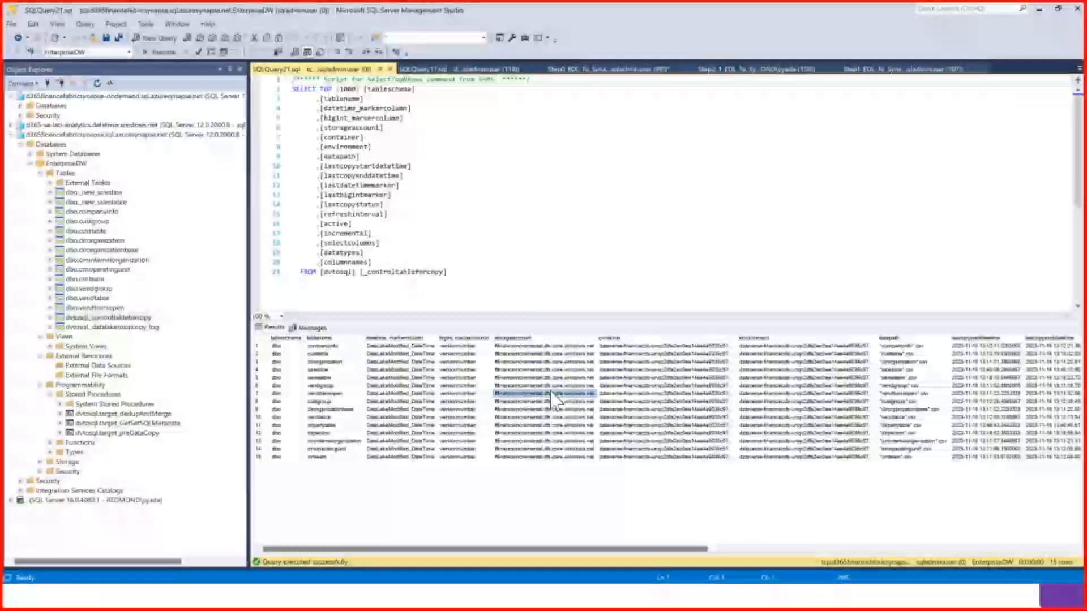
key("Right")
key("Right")
key("Right")
key("Right")
key("Right")
key("Right")
key("Right")
key("Right")
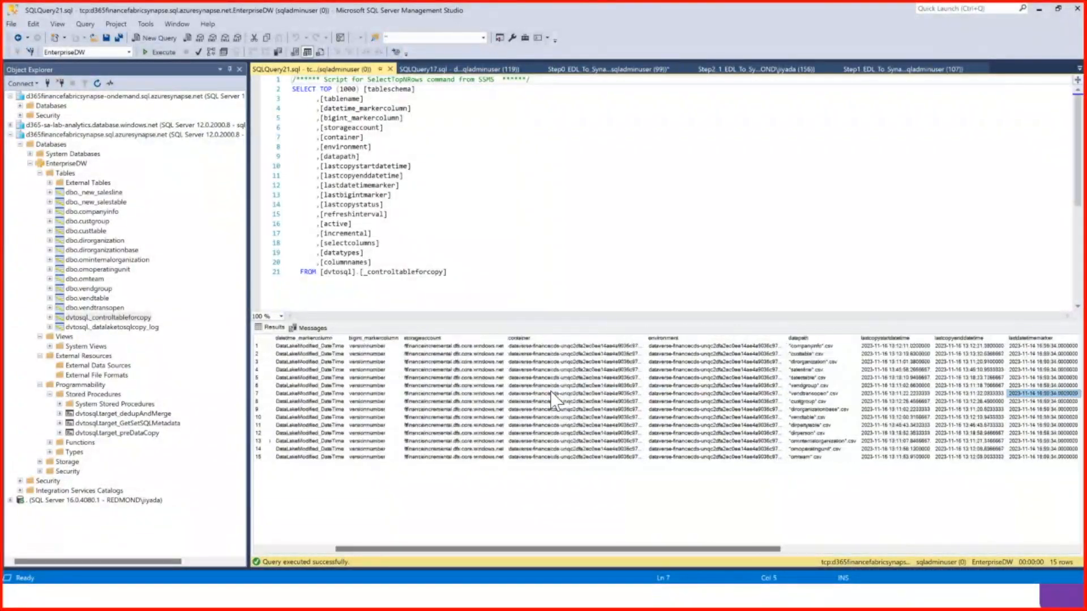
key("Right")
key("Right")
key("Right")
key("Right")
key("Right")
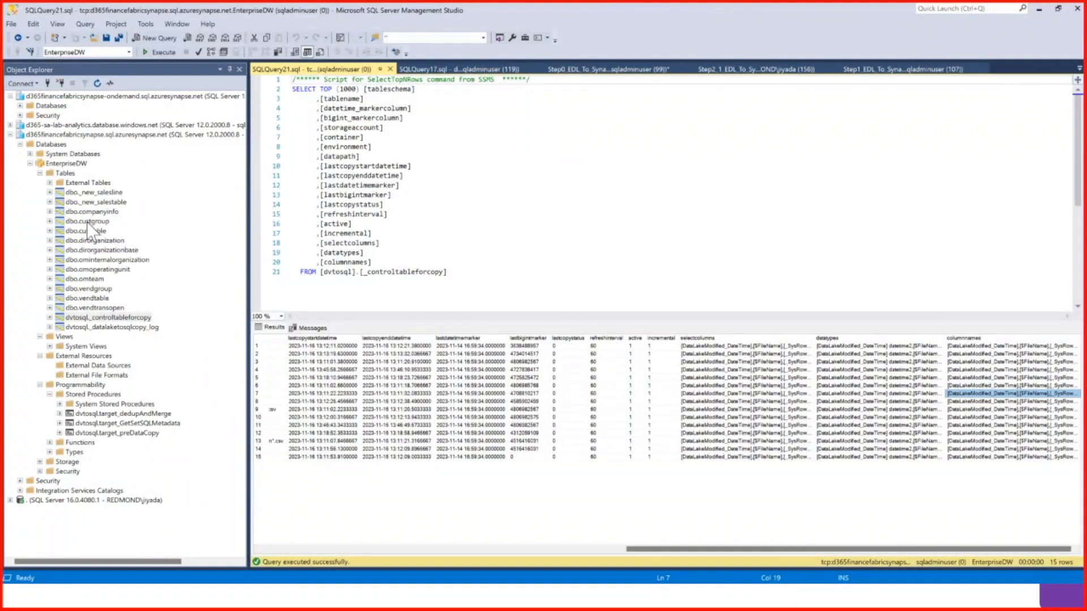
Look through the EnterpriseDW destination tables from dbo.dirorganization to dbo.vendgroup
left_click(107, 241)
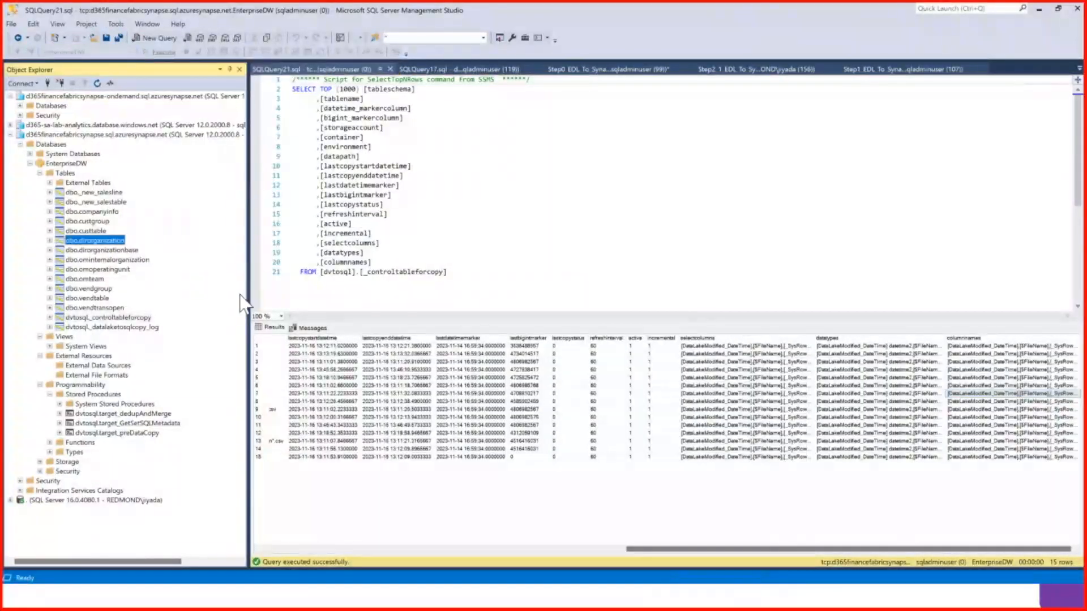
key("Down")
key("Down")
key("Down")
key("Down")
key("Down")
key("Down")
key("Down")
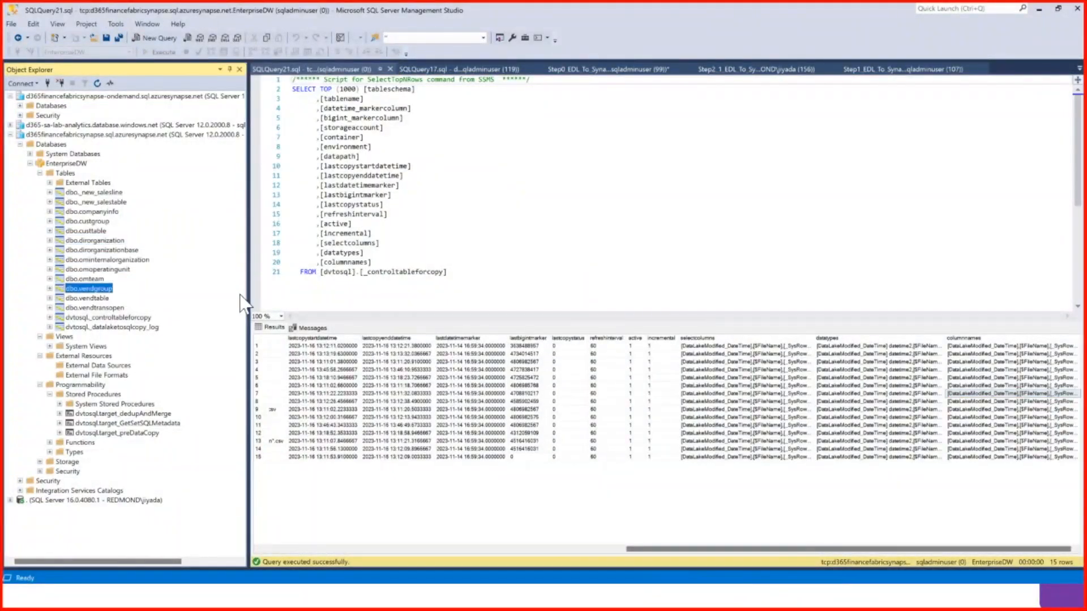
Query the top 1000 rows of the dbo.custgroup table in EnterpriseDW
left_click(89, 222)
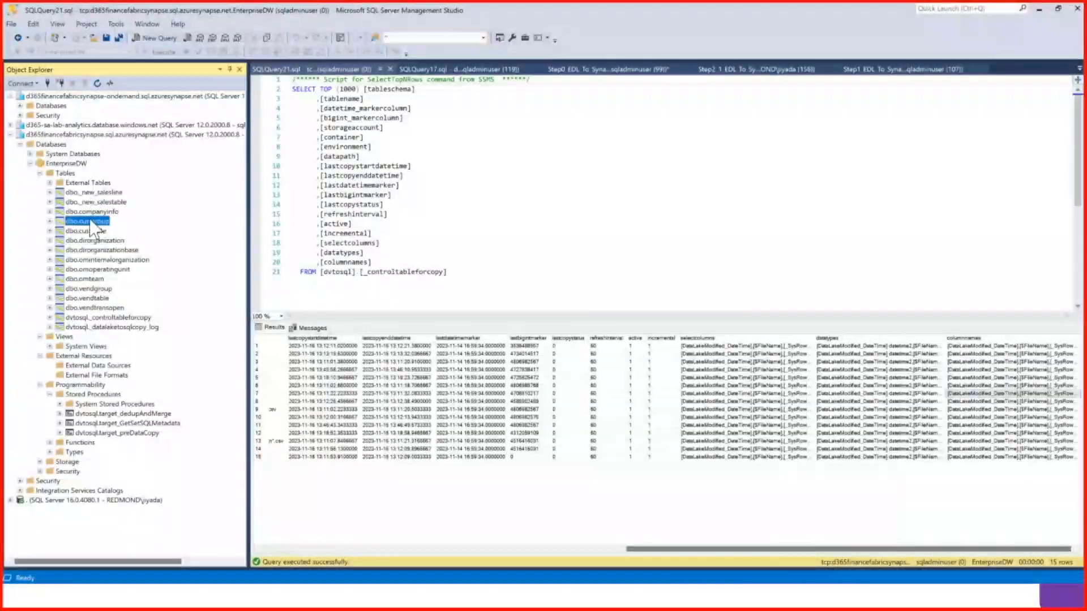
right_click(89, 222)
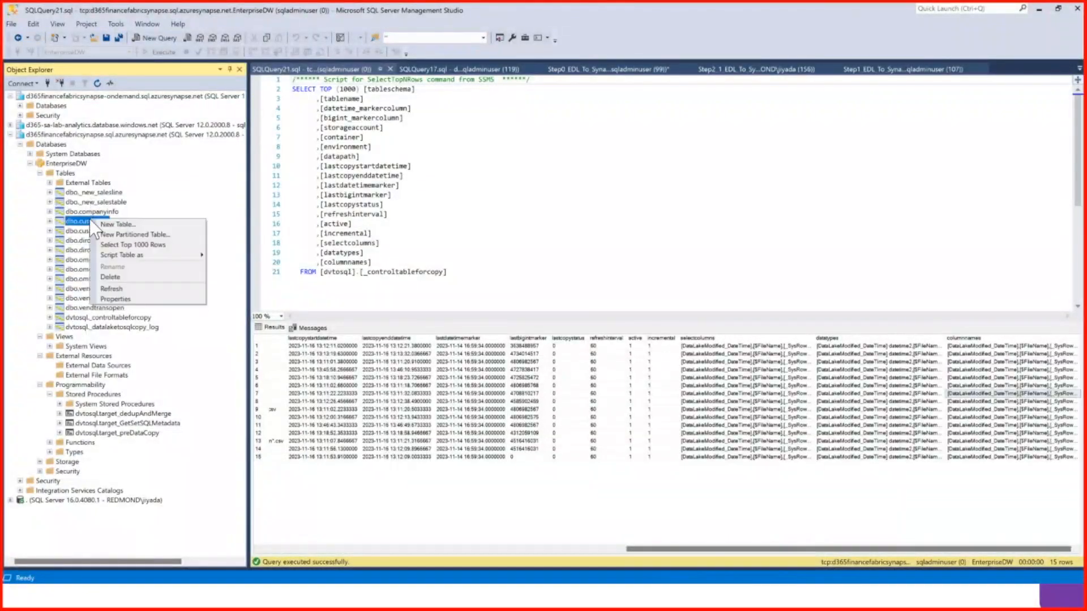
left_click(152, 248)
key("ctrl+n")
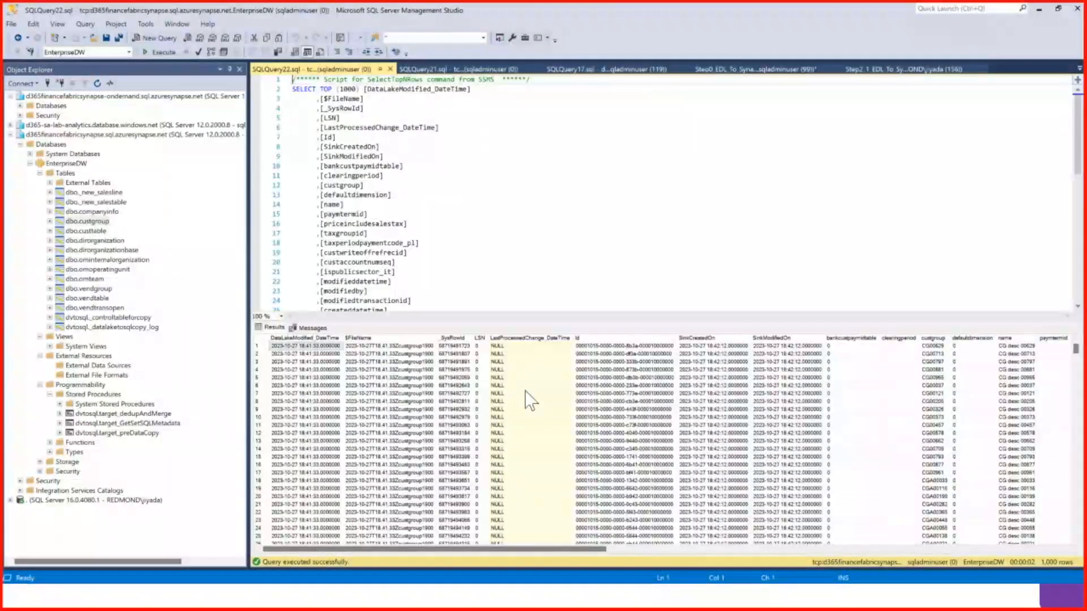
Read through the custgroup query's column list down to its FROM clause
left_click(461, 245)
key("Down")
key("Down")
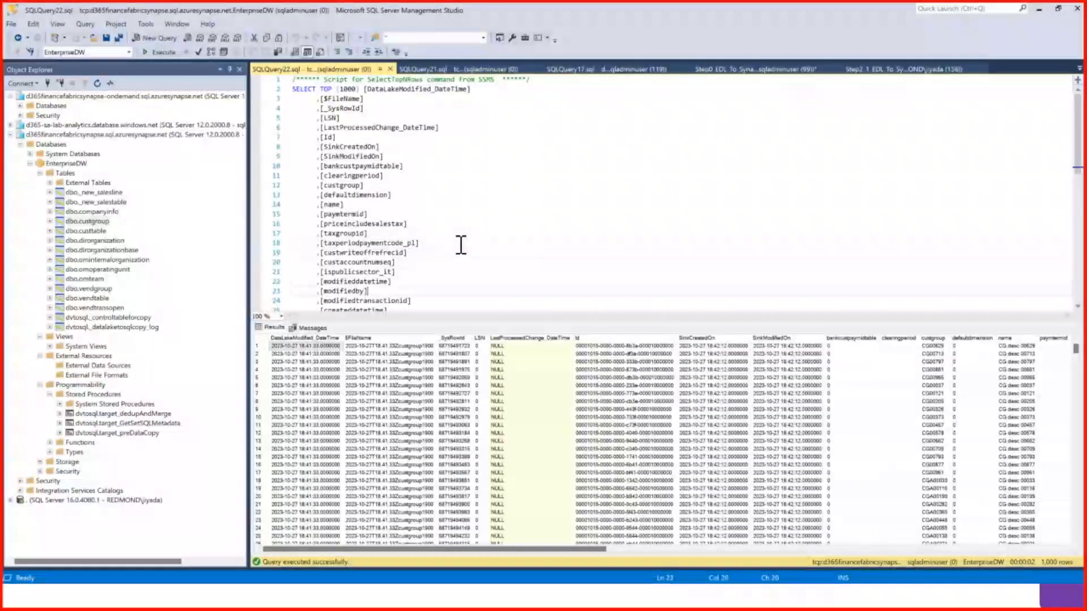
key("Down")
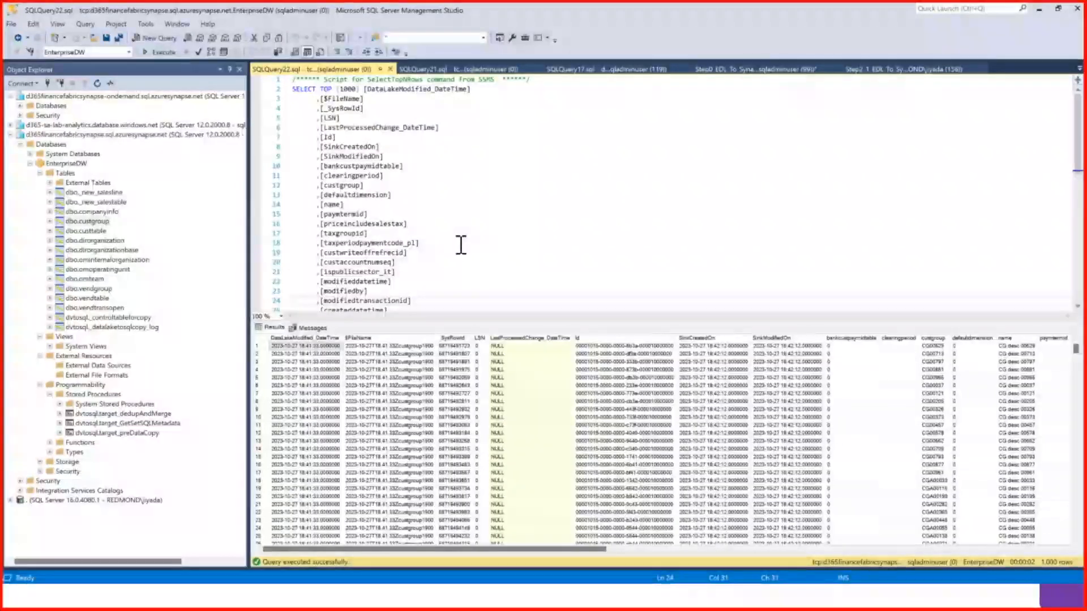
key("Down")
key("Down")
key("Down")
key("Down")
key("Down")
key("Down")
key("Down")
key("Down")
key("Down")
key("Down")
key("Down")
key("Down")
key("Down")
key("Down")
key("Down")
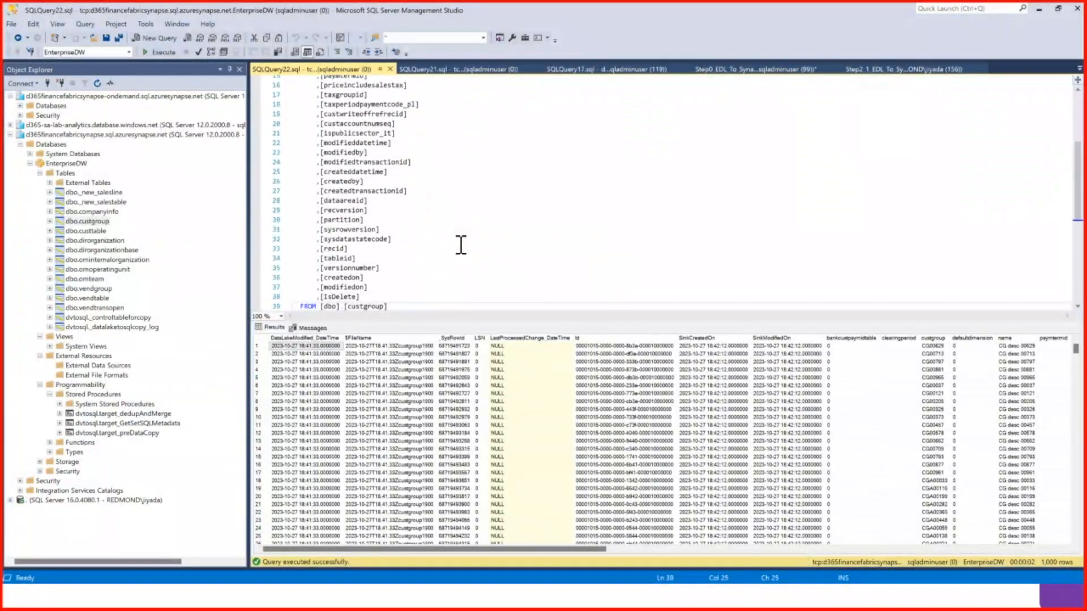
Collapse the d365financefabricsynapse dedicated and on-demand servers and expand the d365-sa-lab-analytics server in the object tree
left_click(57, 146)
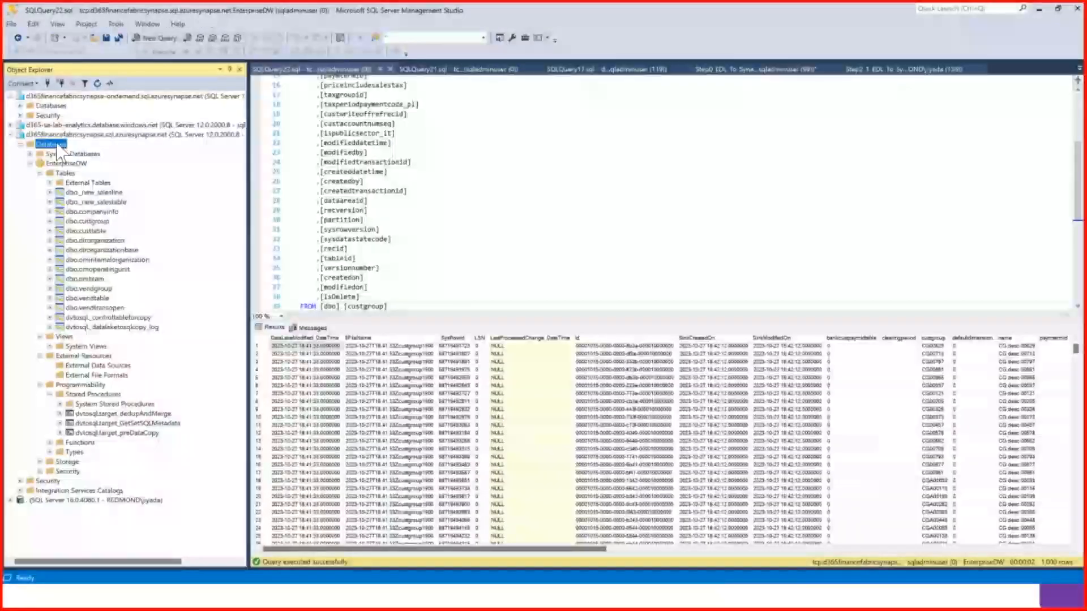
double_click(57, 146)
key("Left")
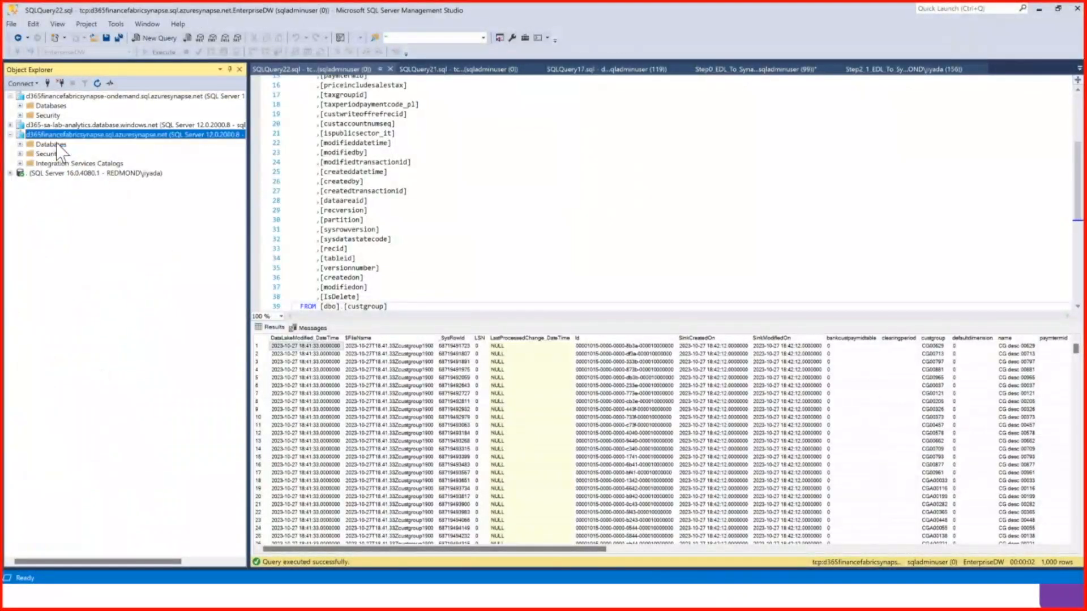
key("Left")
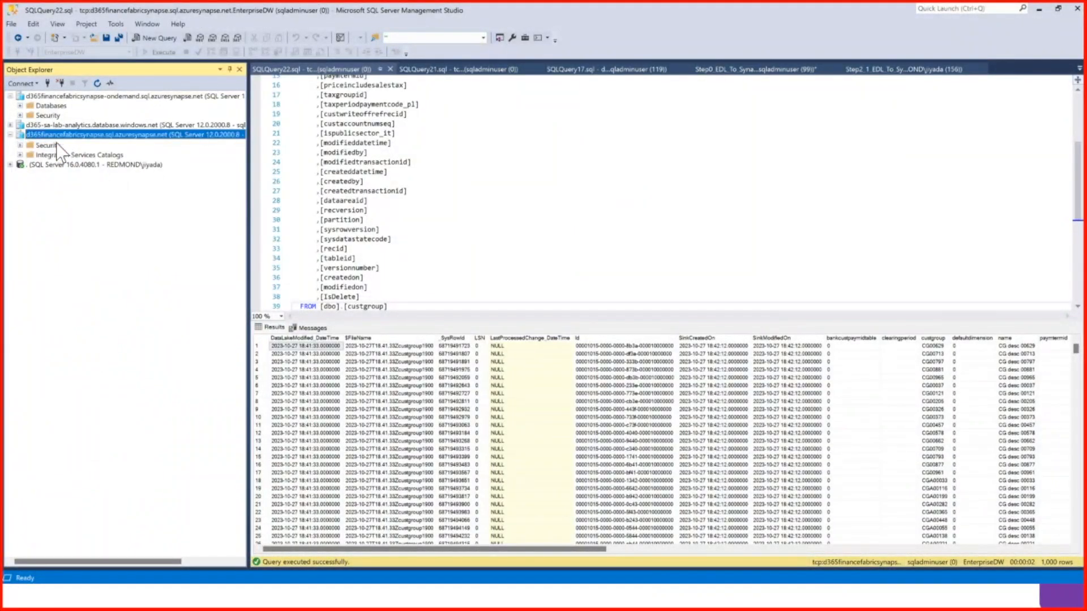
key("Up")
key("Up")
key("Up")
key("Up")
key("Left")
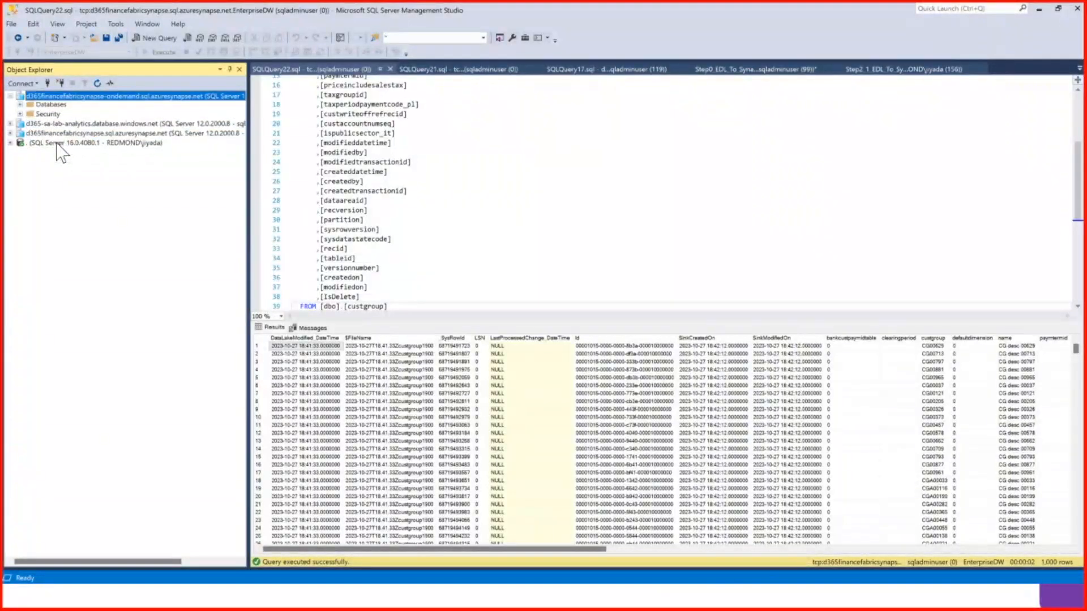
key("Down")
key("Right")
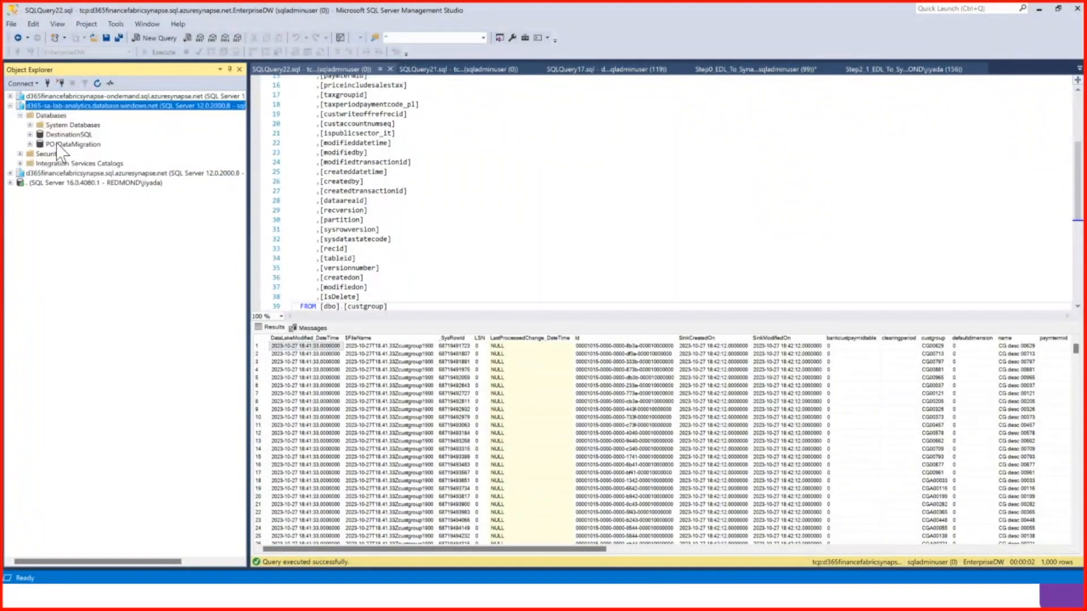
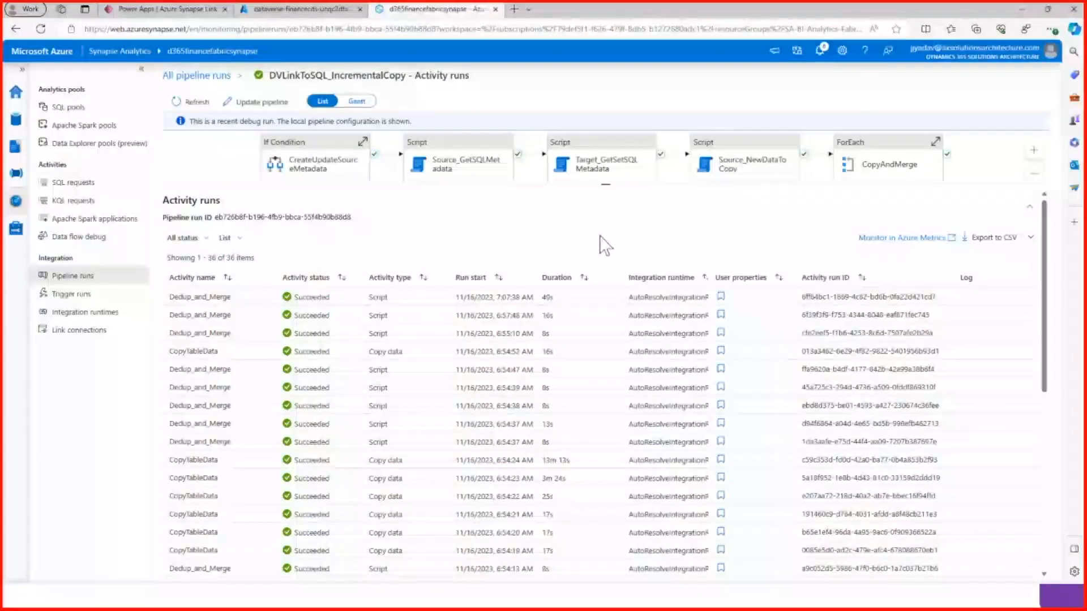
View the Synapse workspace's integration runtimes and return to its list of linked services
left_click(15, 229)
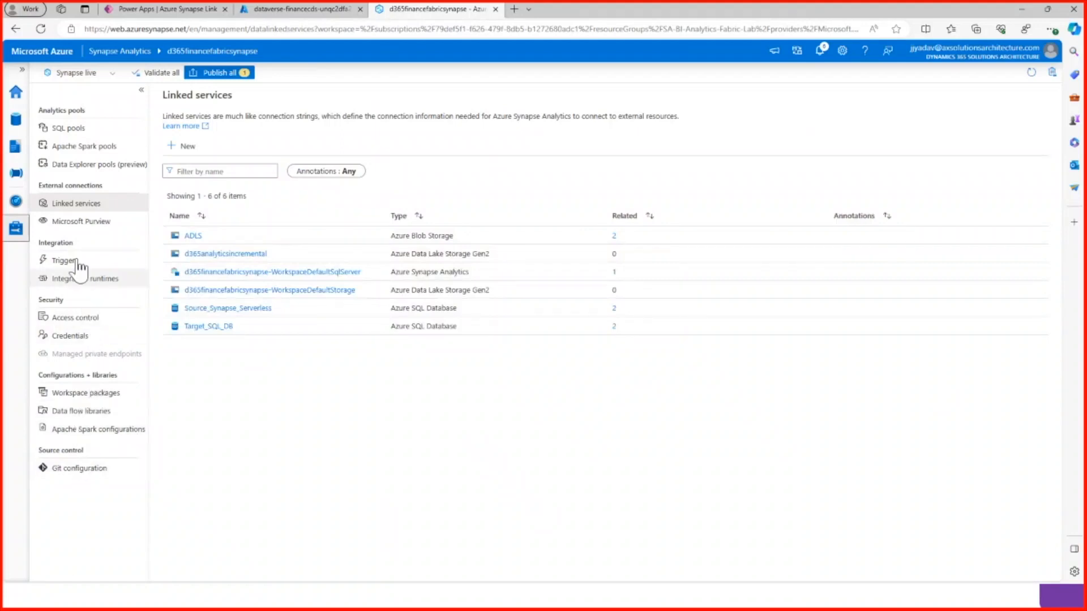
left_click(87, 282)
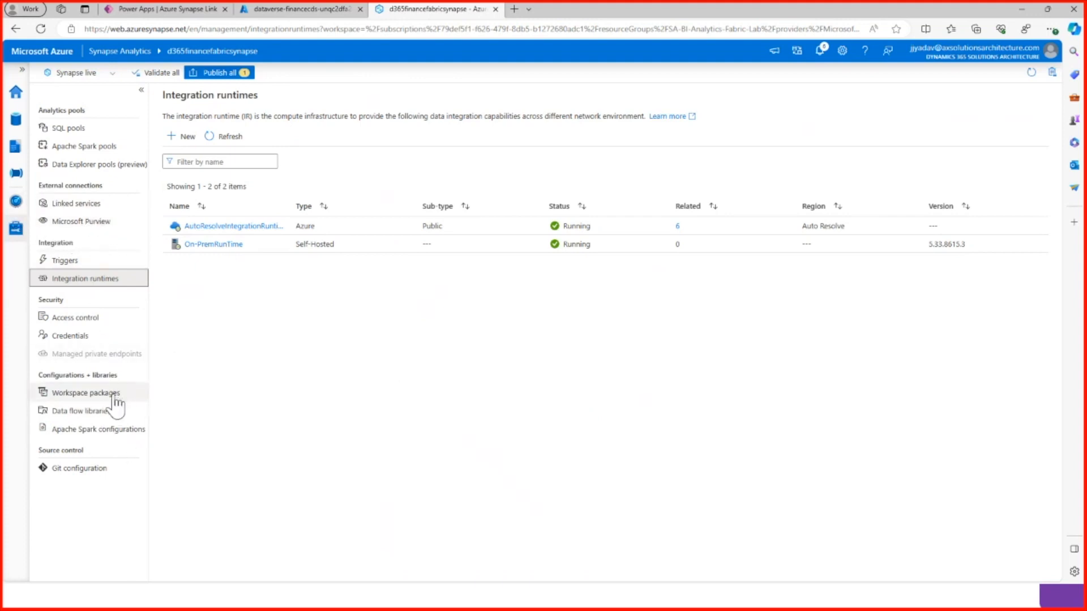
left_click(101, 207)
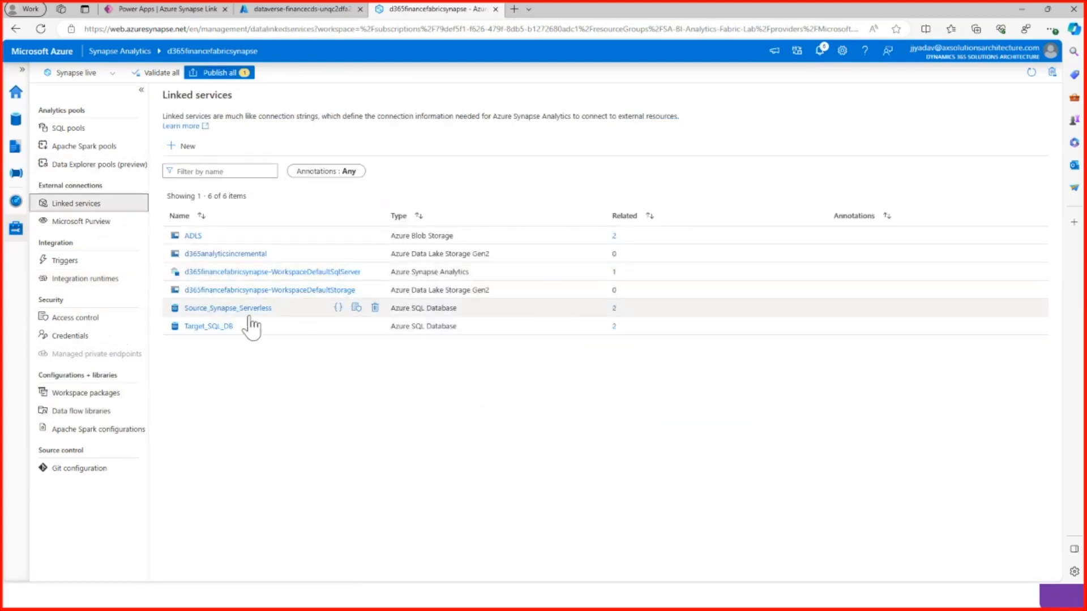
Set the Target_SQL_DB linked service to connect via On-PremRunTime with SQL authentication
left_click(210, 327)
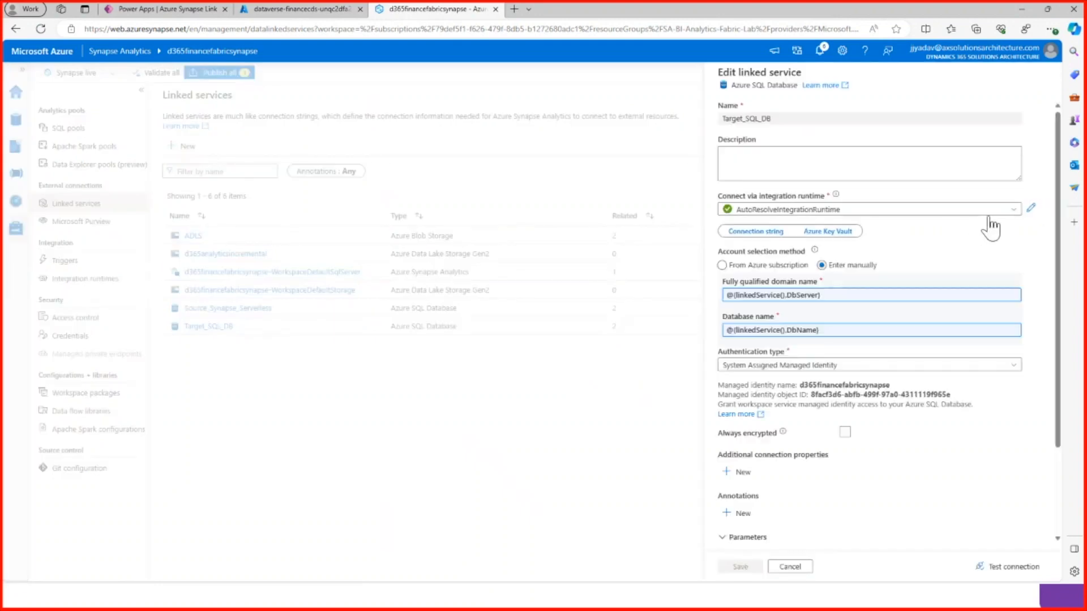
left_click(1014, 212)
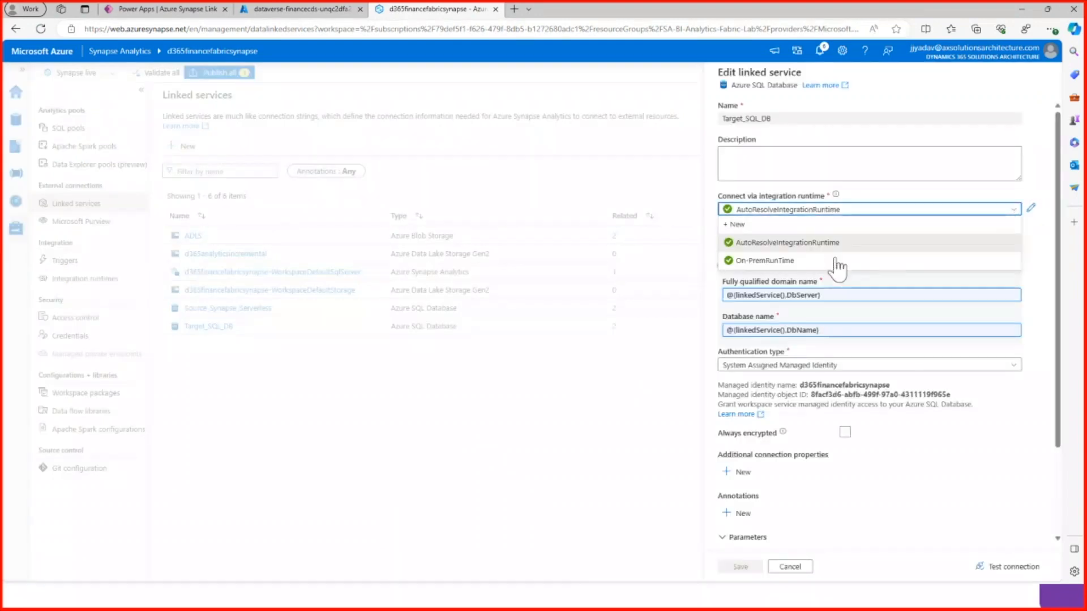
left_click(815, 261)
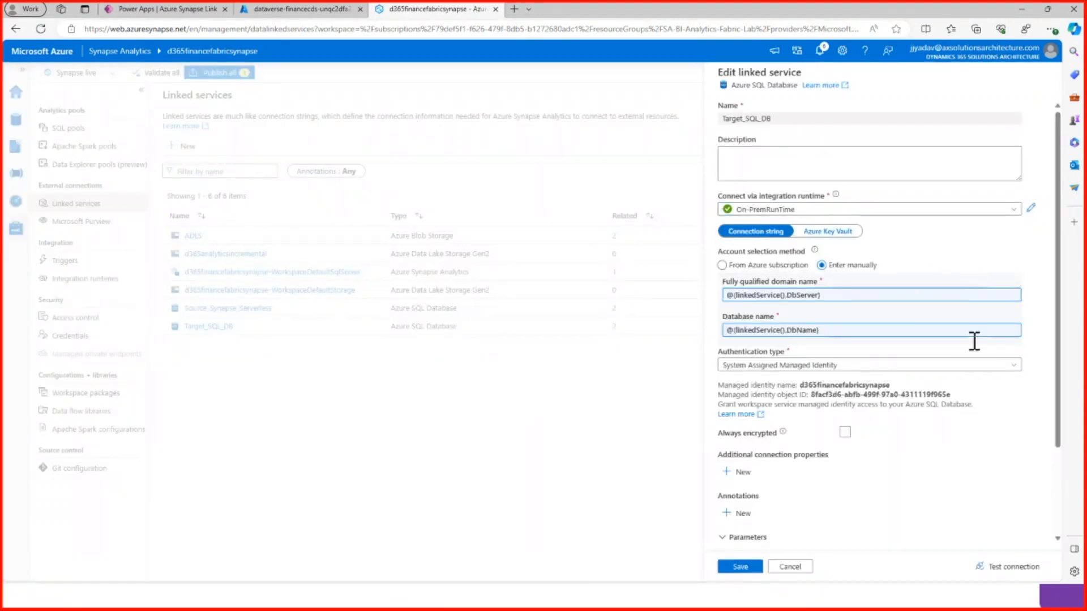
left_click(872, 368)
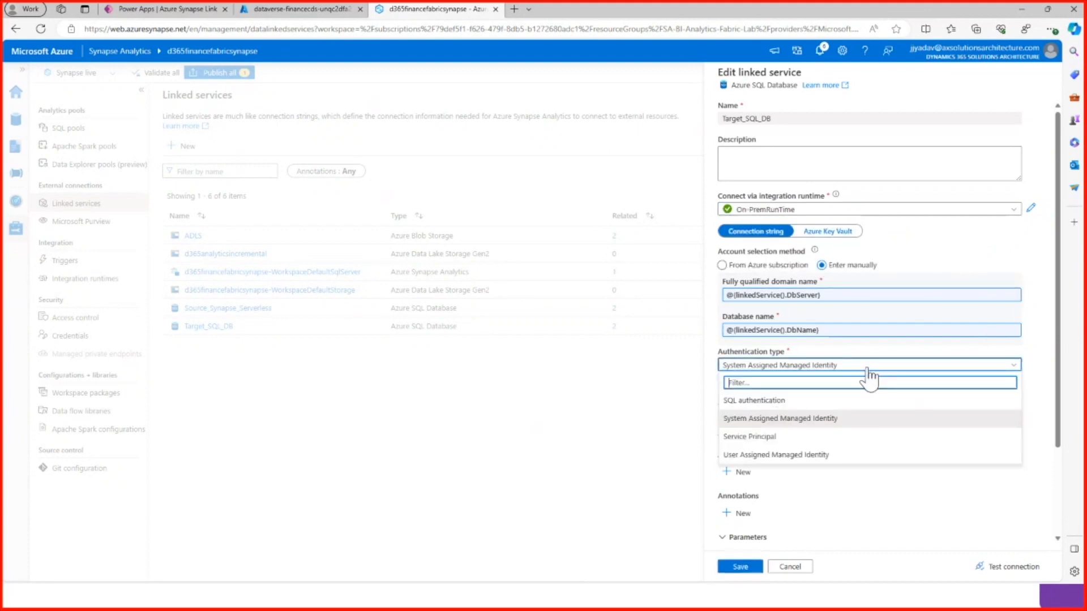
left_click(764, 401)
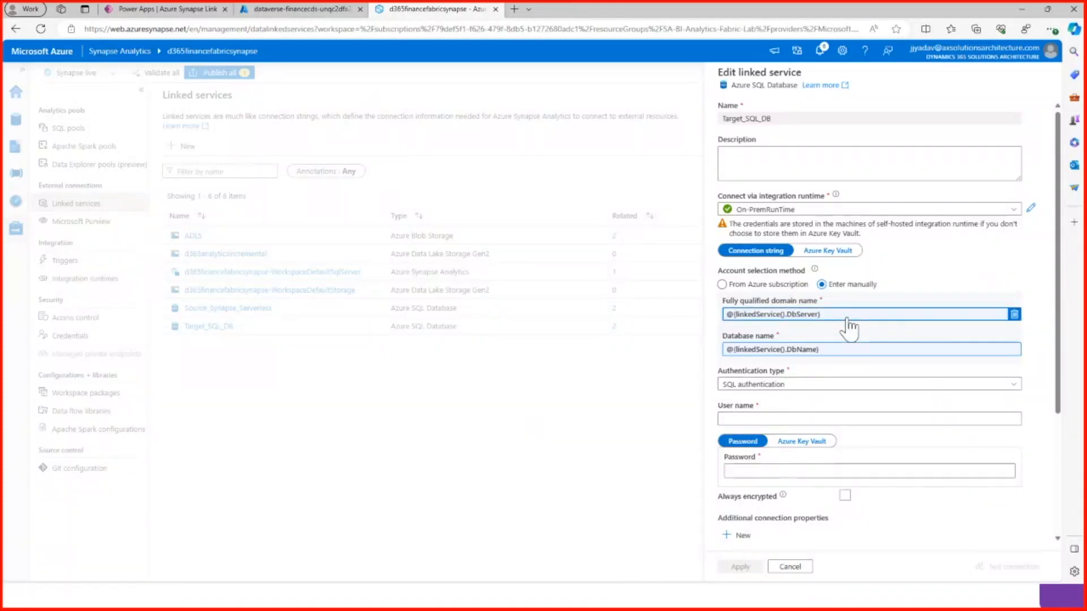
Discard the Target_SQL_DB linked service edits and switch back to SQL Server Management Studio
left_click(793, 567)
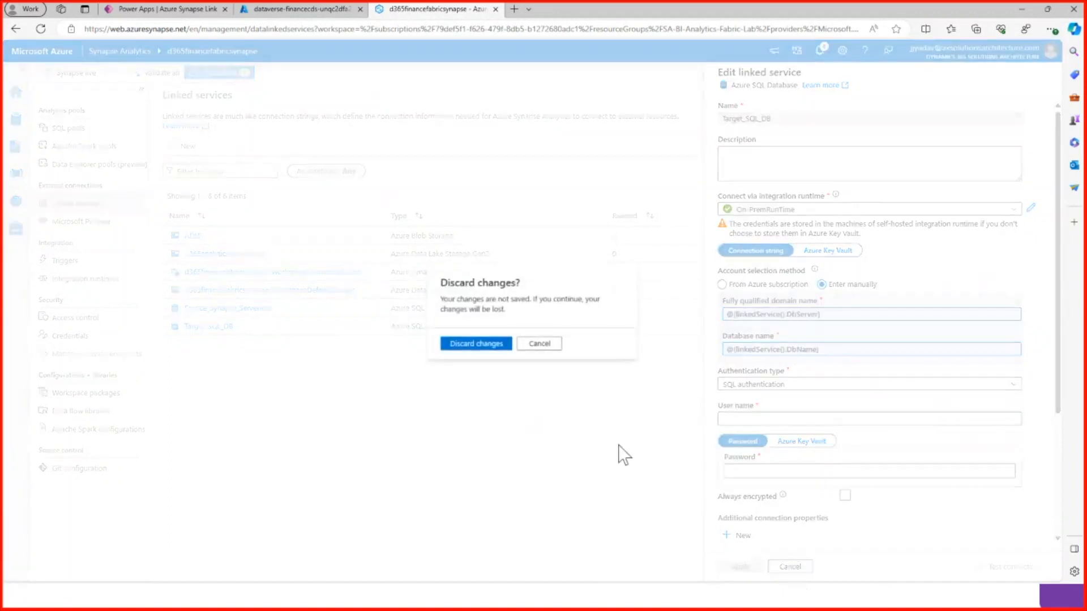
left_click(483, 345)
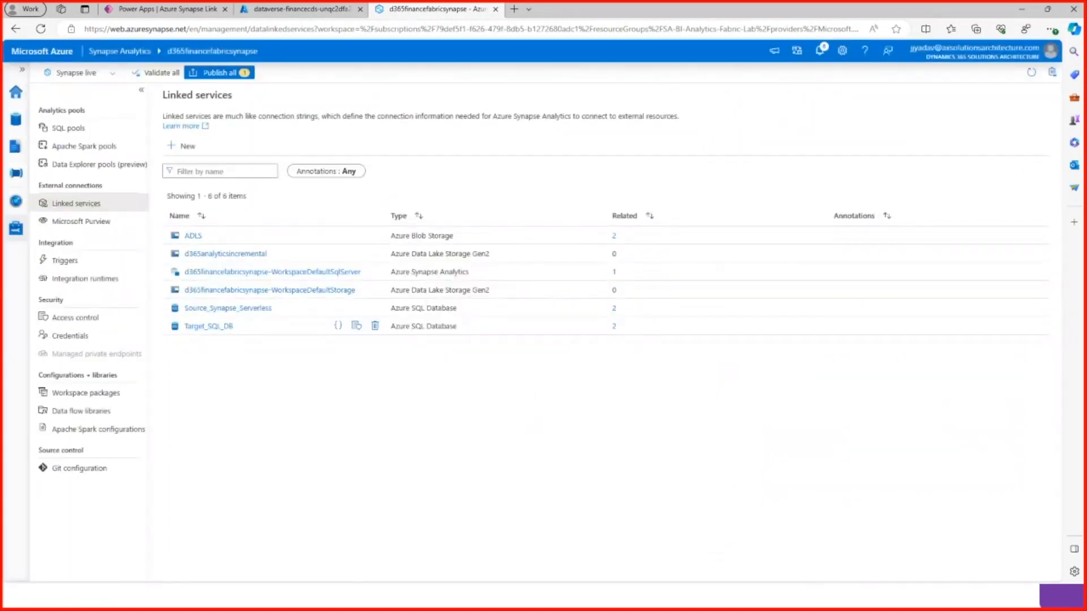
key("alt+Tab")
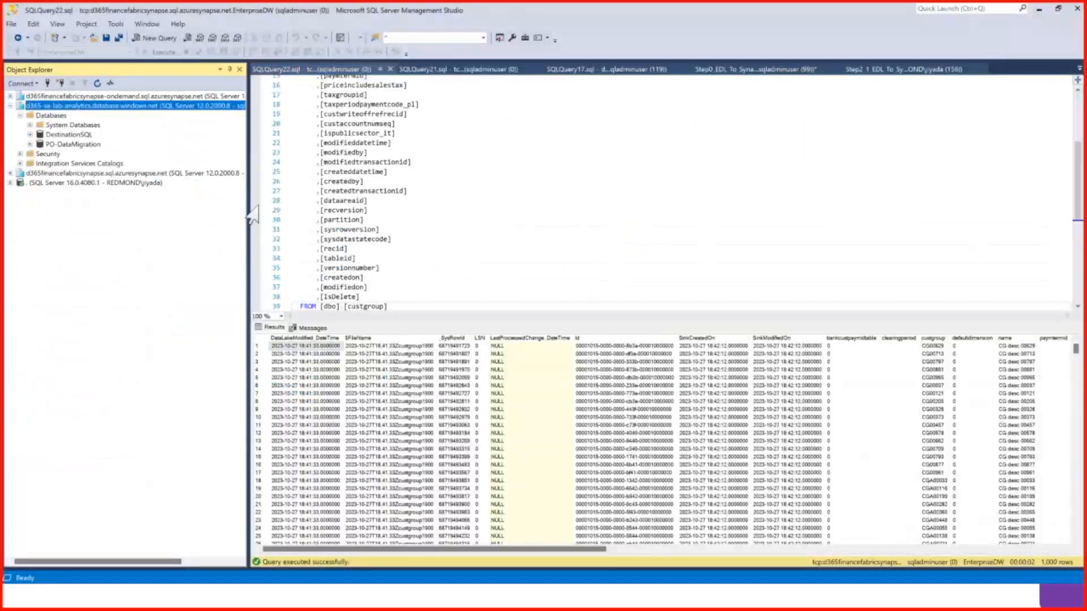
Collapse the d365-sa-lab-analytics server, expand the local SQL Server instance and widen the object tree
key("Left")
key("Down")
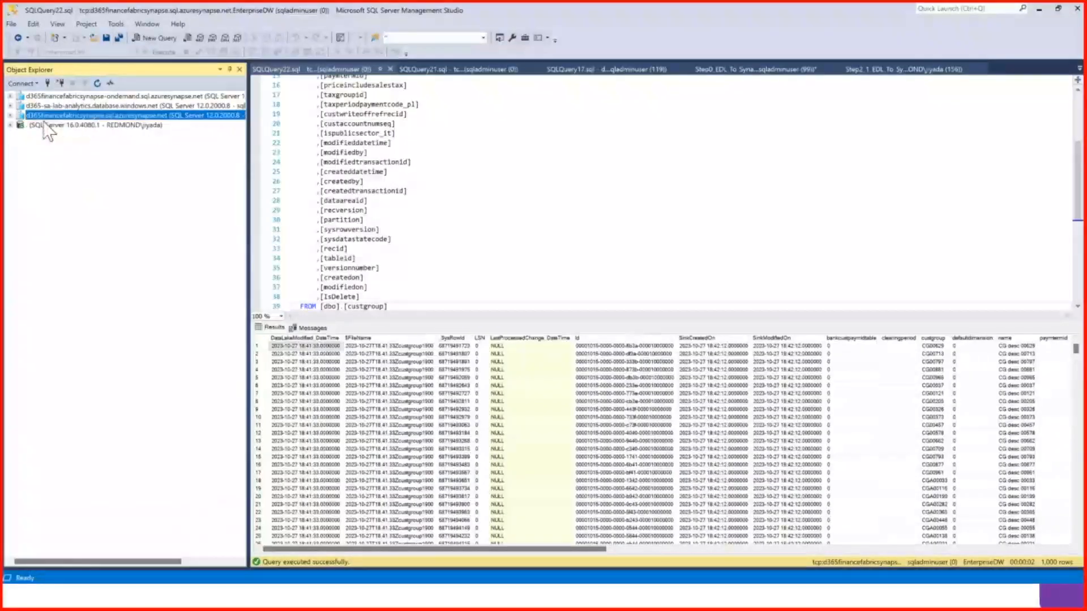
key("Down")
key("Right")
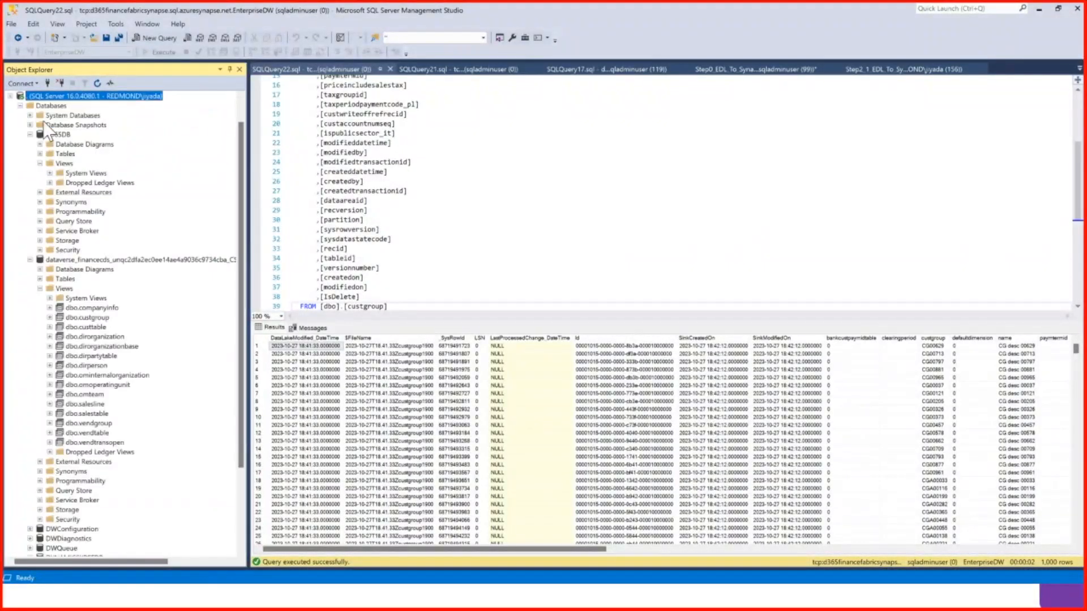
left_click_drag(250, 277, 463, 294)
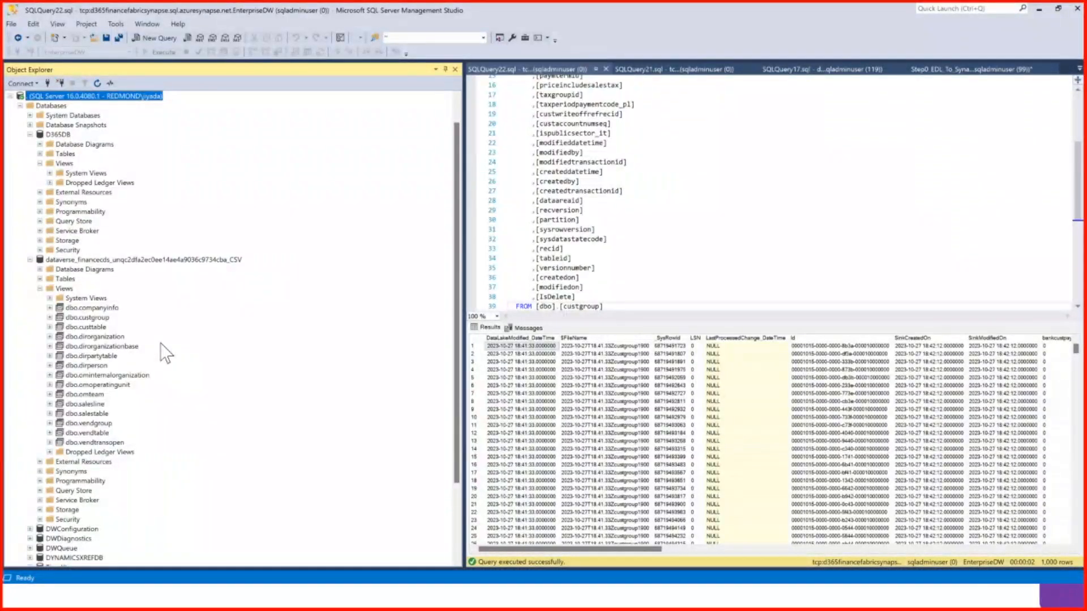
Query the top 1000 rows of the dbo.custgroup view in the local dataverse CSV database and narrow the object tree
left_click(87, 317)
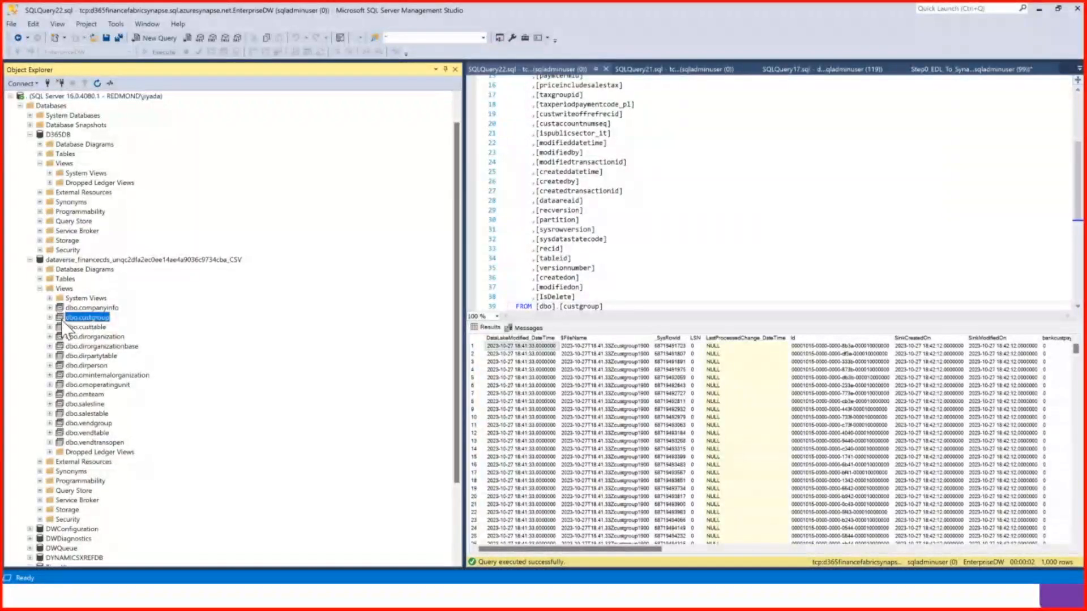
right_click(71, 320)
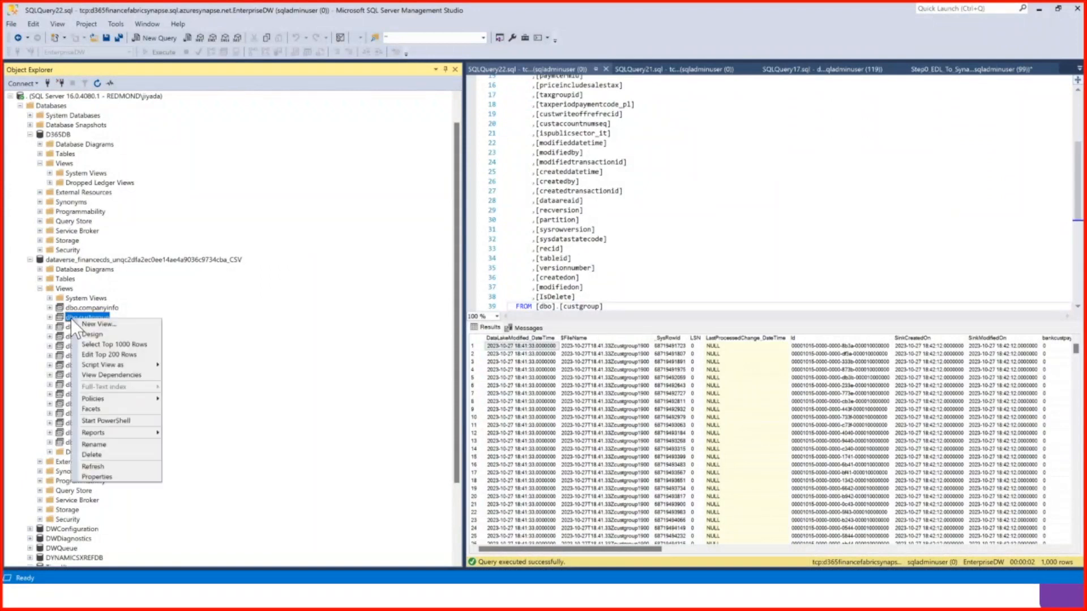
left_click(117, 345)
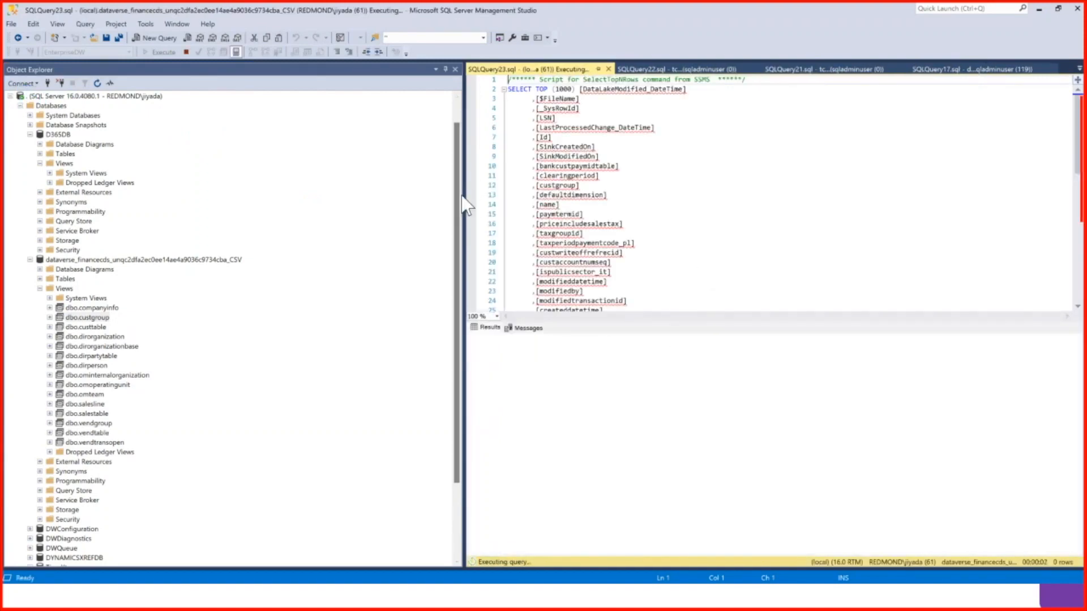
left_click_drag(464, 200, 315, 208)
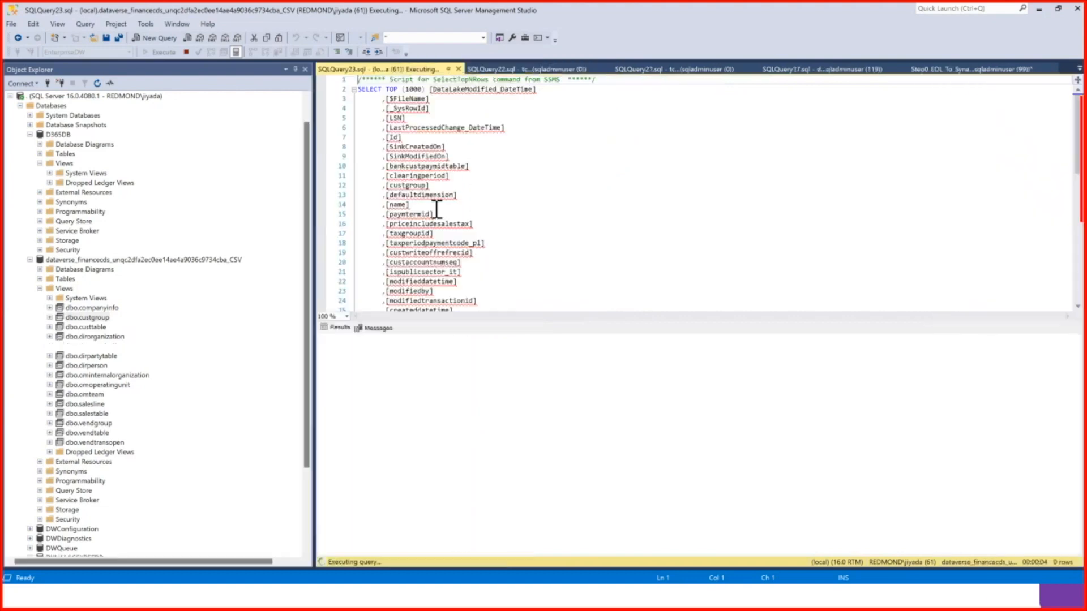
Script the local dbo.custgroup view as a CREATE statement in a new query window, and return to its top 1000 rows query
right_click(96, 318)
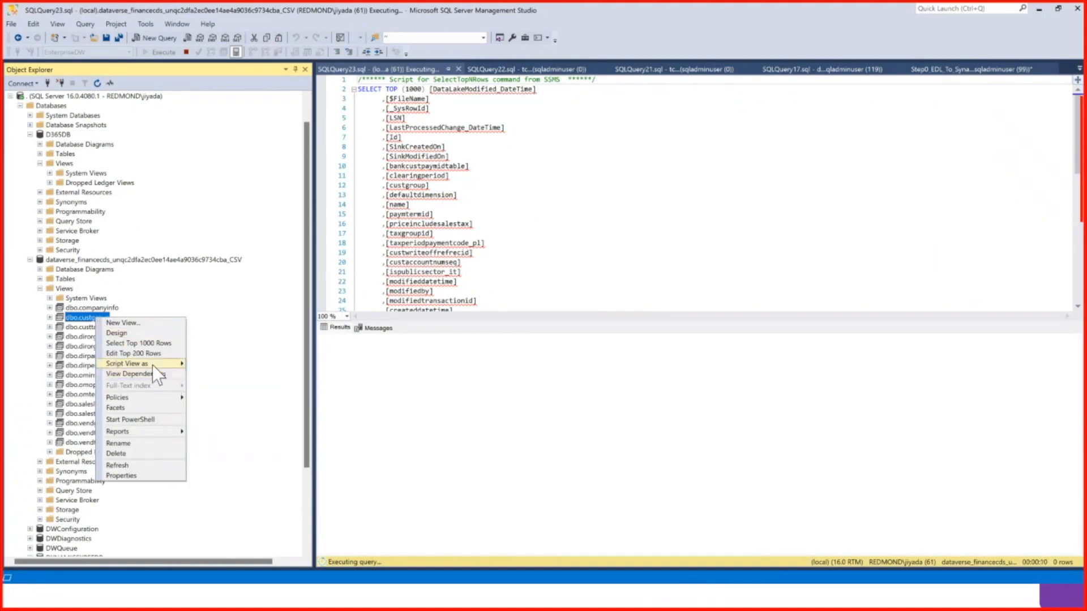
mouse_move(152, 365)
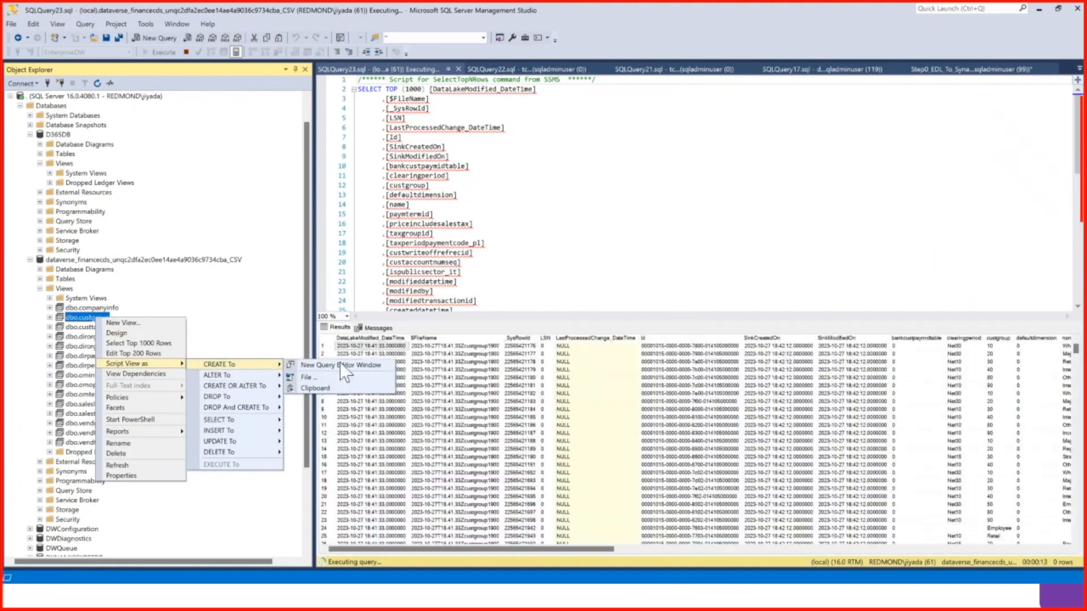
left_click(350, 372)
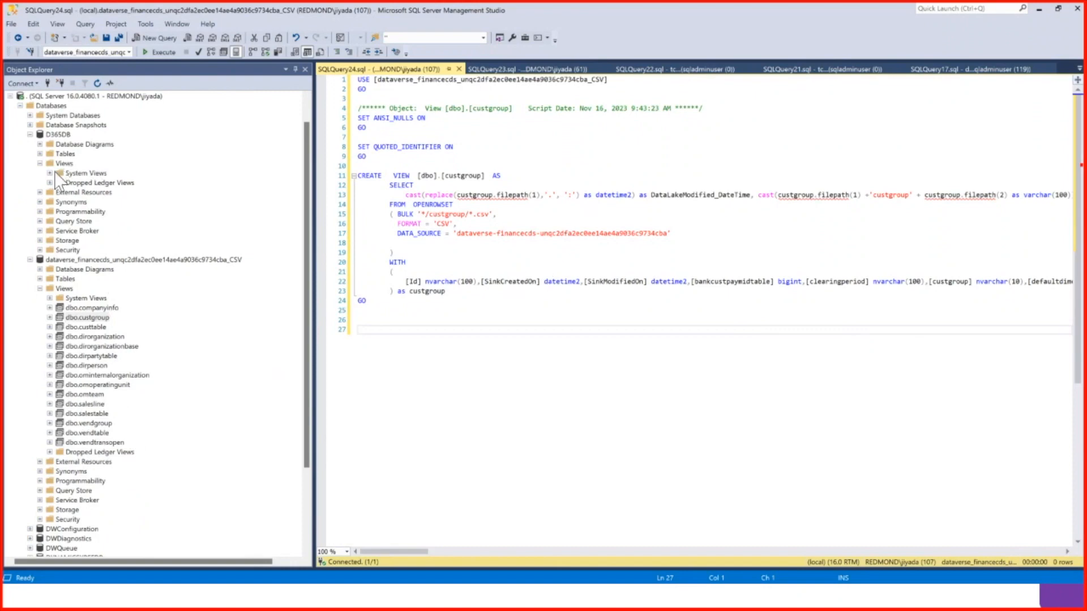
left_click(508, 67)
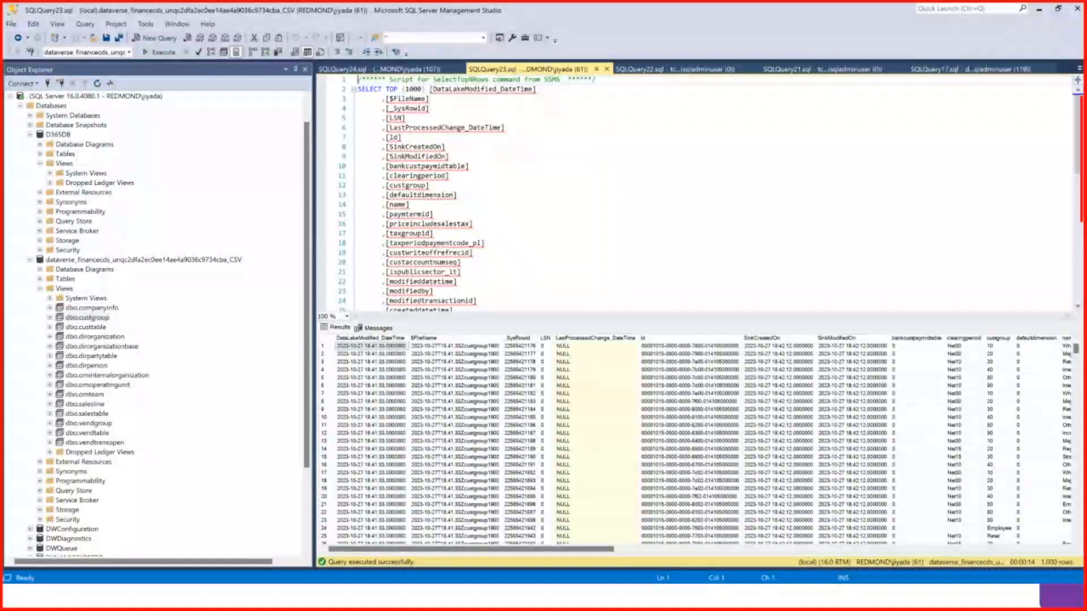
key("alt+Tab")
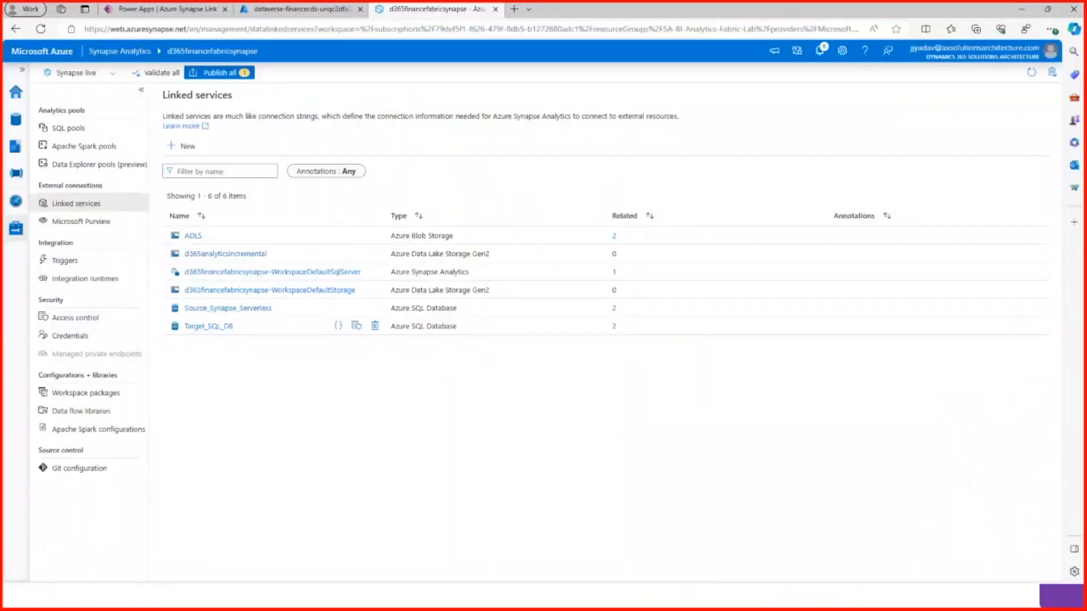
left_click(1026, 9)
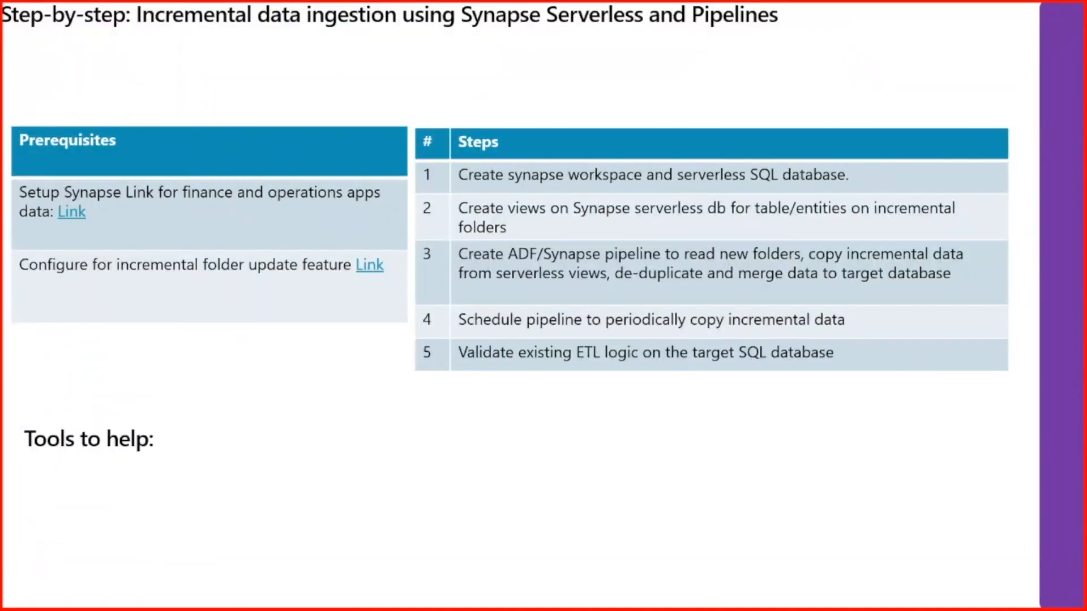
key("alt+Tab")
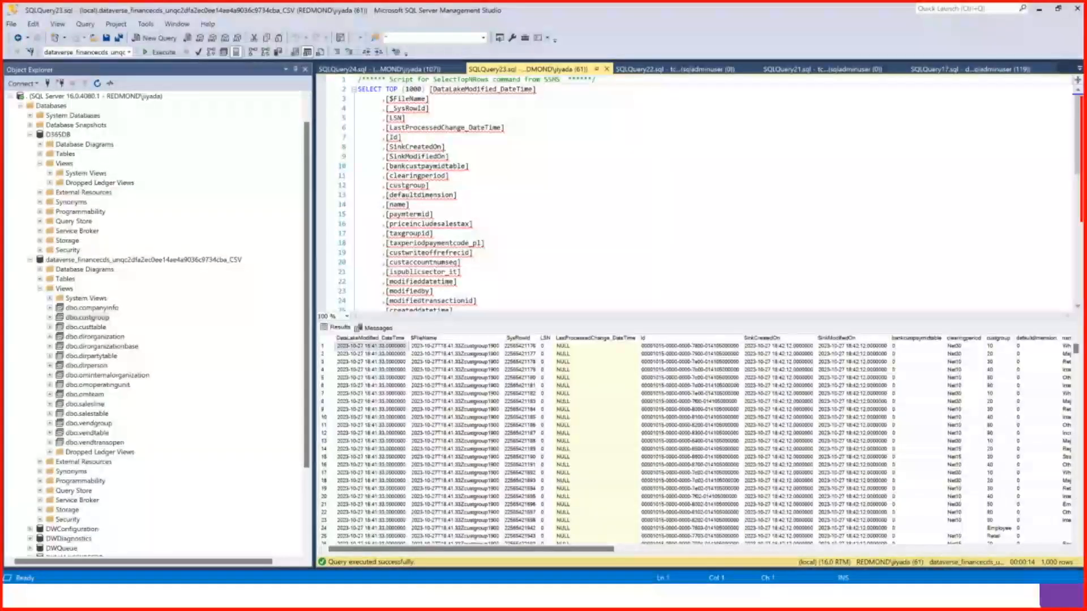
Switch to Synapse Studio and view the sink settings of CopyTableData inside the CopyAndMerge loop of DVLinkToSQL_IncrementalCopy
key("alt+Tab")
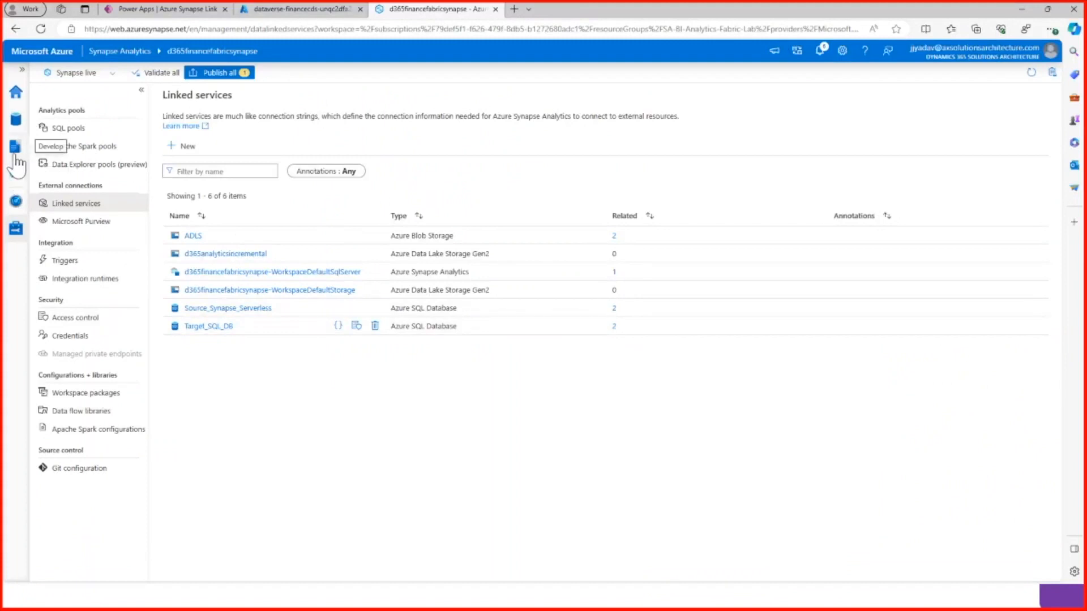
left_click(16, 173)
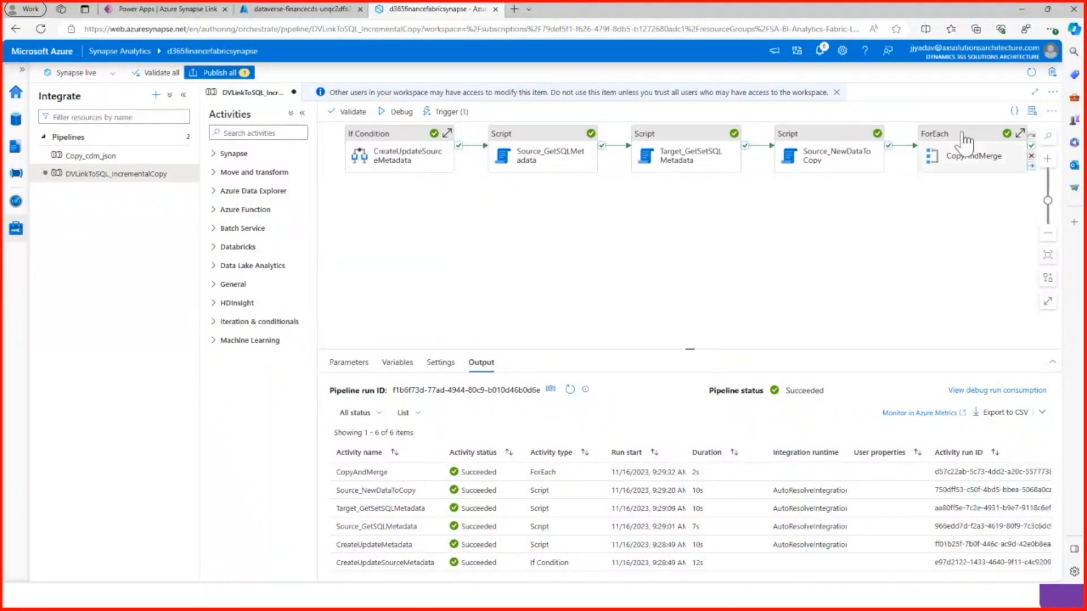
double_click(963, 145)
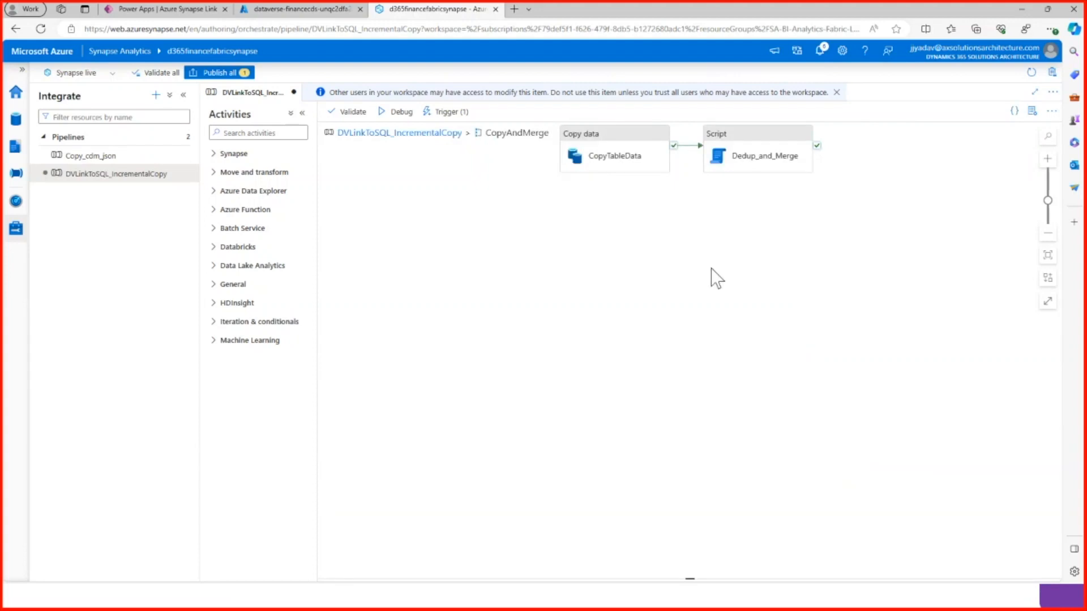
left_click(612, 155)
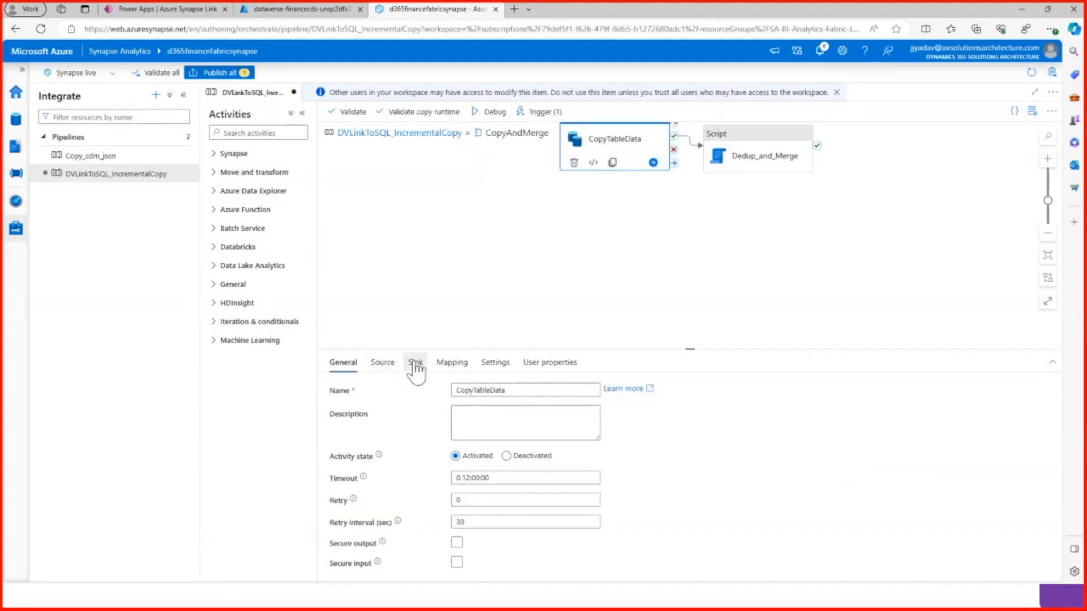
left_click(415, 366)
left_click_drag(690, 347, 755, 181)
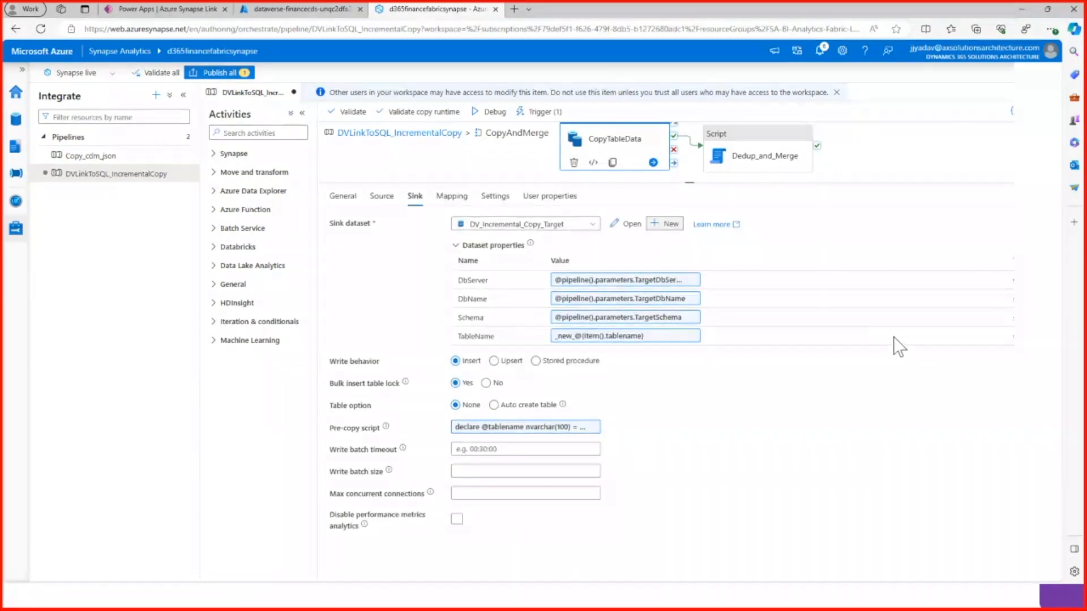
Browse the data store types offered for a new CopyTableData sink dataset
scroll(1054, 327, "down", 4)
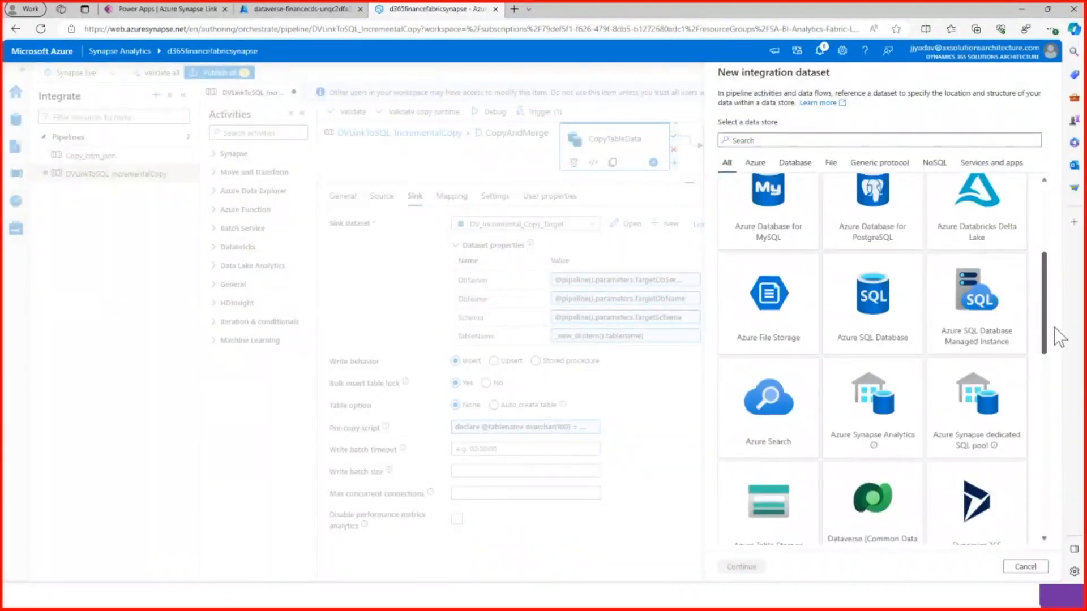
scroll(1054, 327, "down", 5)
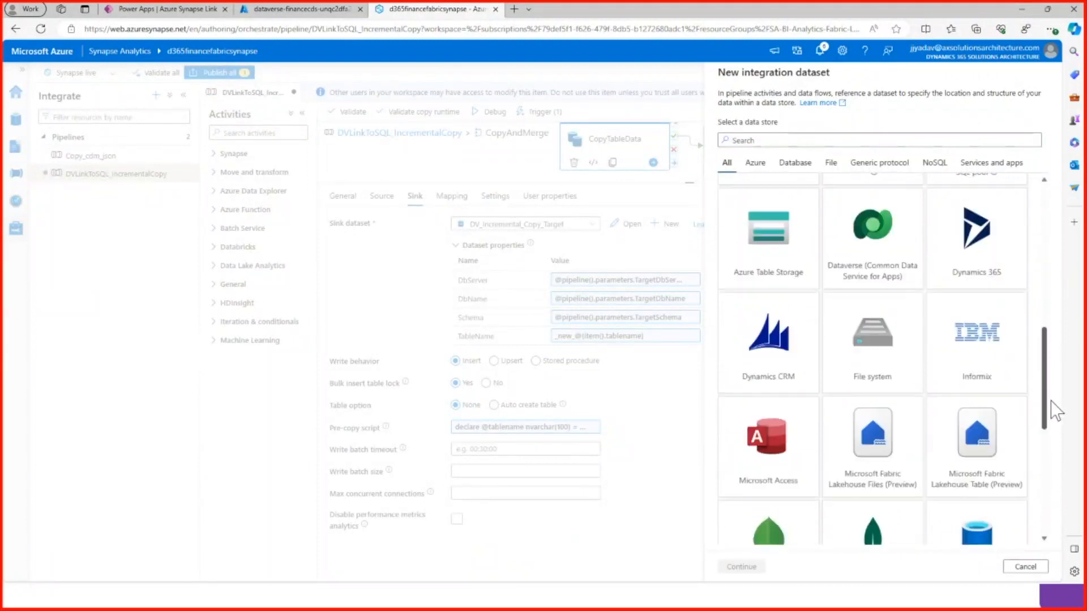
scroll(1053, 409, "down", 5)
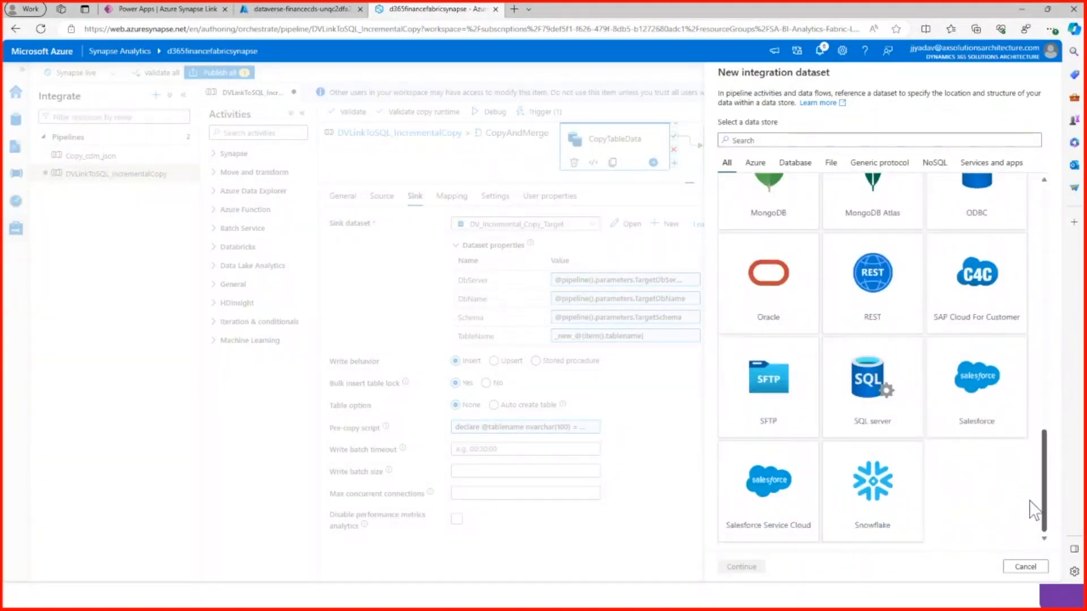
scroll(1020, 453, "up", 10)
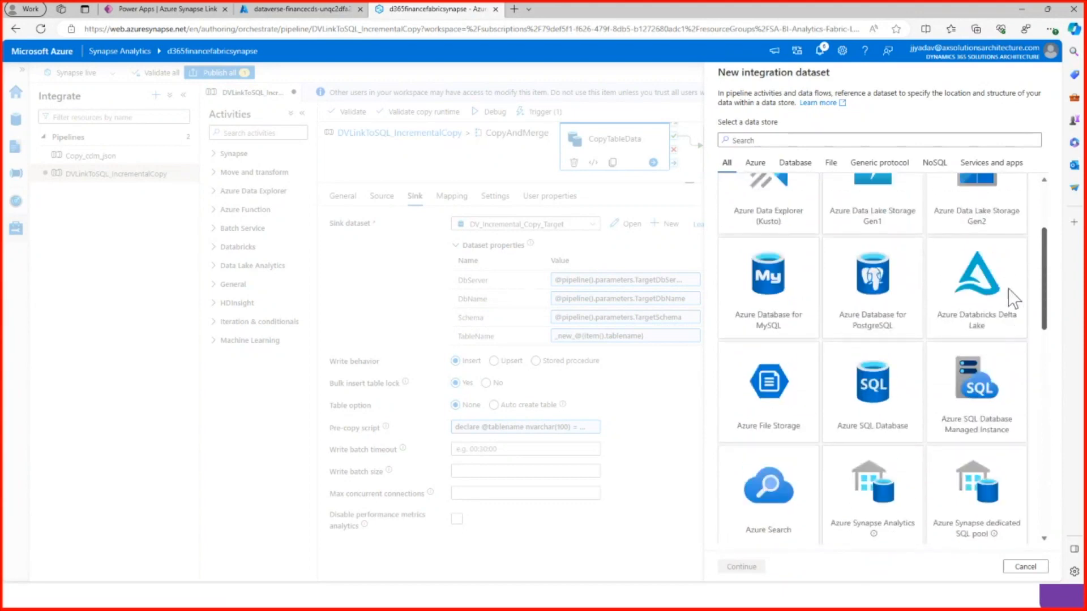
scroll(1014, 299, "up", 3)
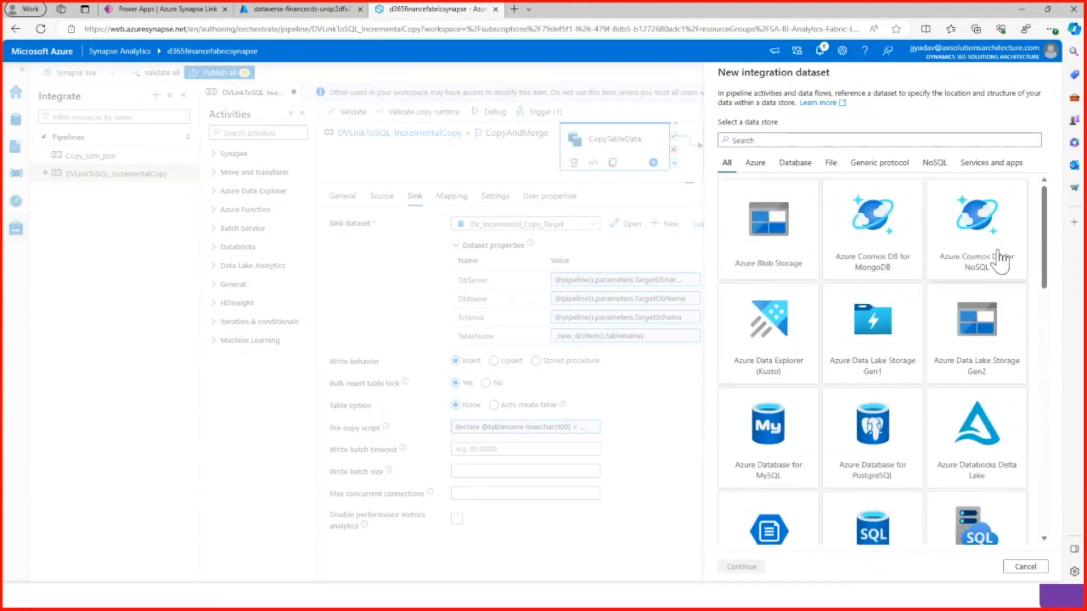